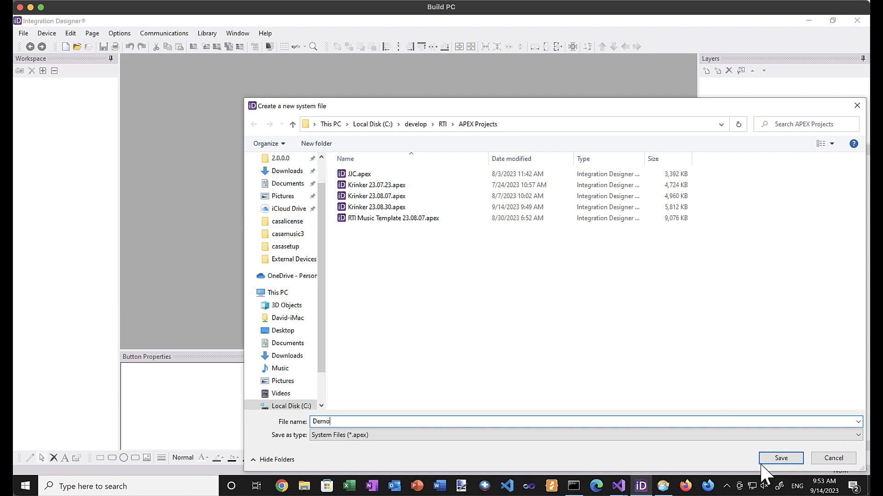
Save the new system file as Demo and add an XP-3 processor to it.
left_click(777, 459)
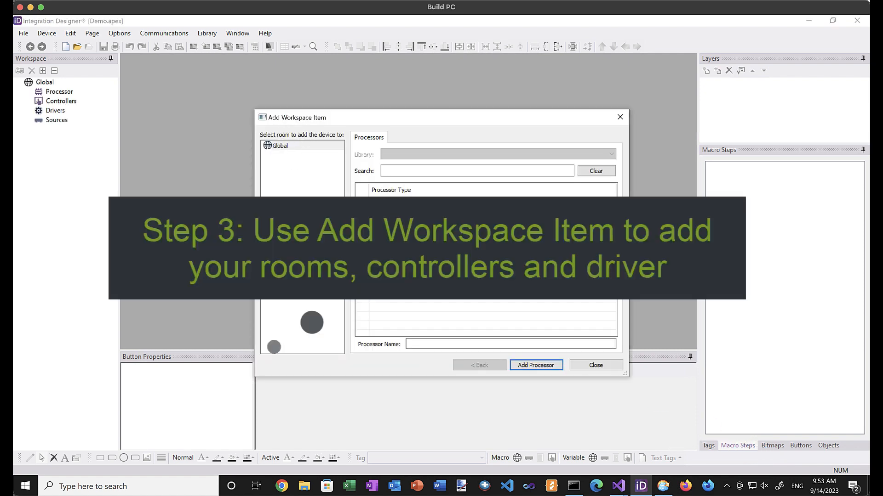
left_click(460, 244)
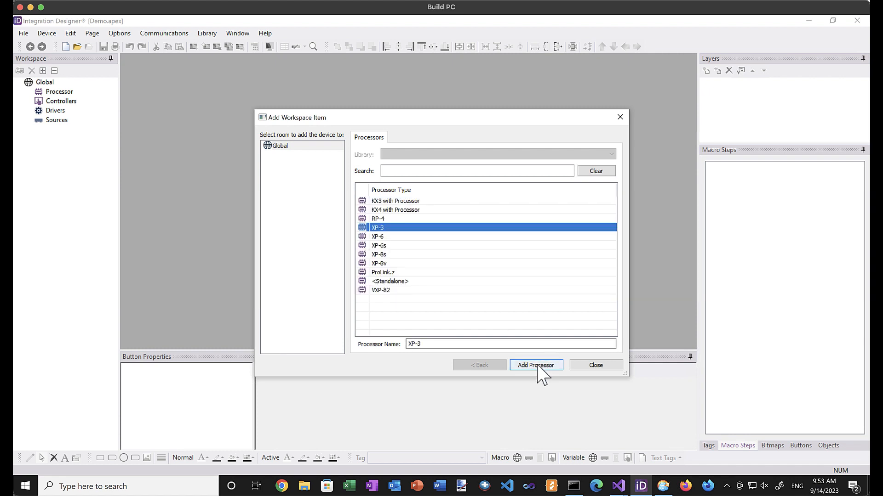
left_click(538, 367)
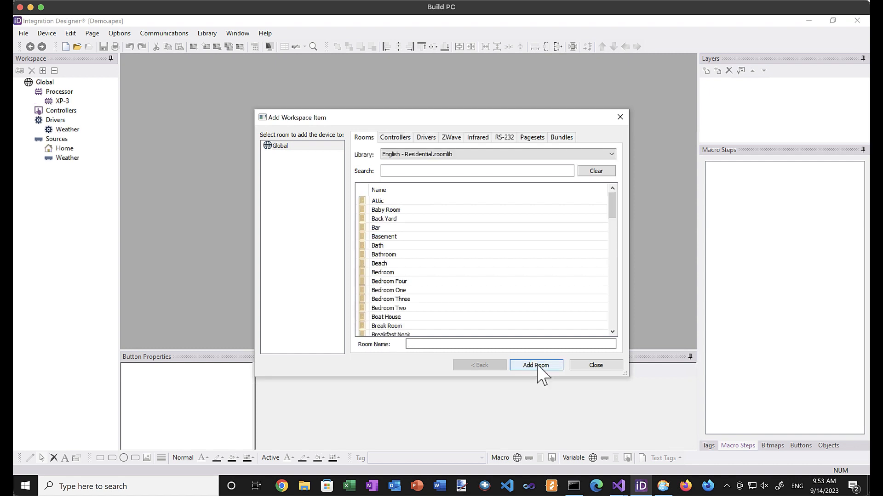
Add rooms Master Bedroom, Cabana, Porch and Wine Room.
left_click(462, 345)
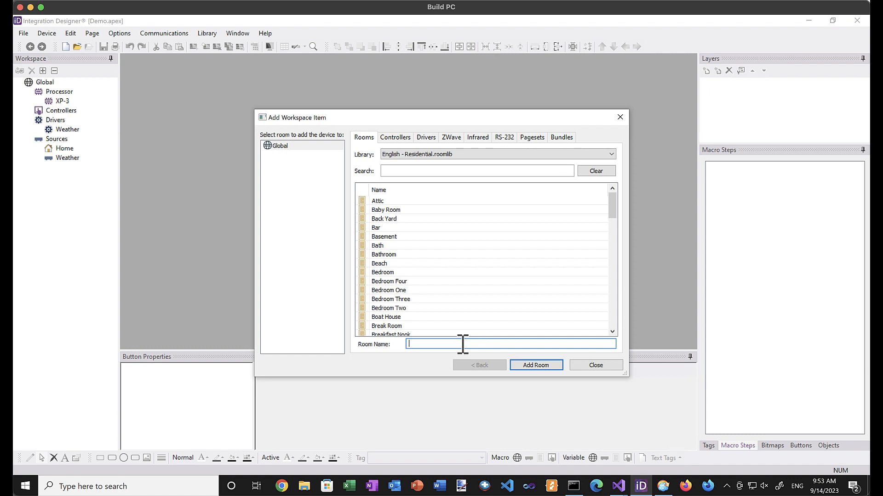
type("Master Bedroom")
key("Return")
type("Caban")
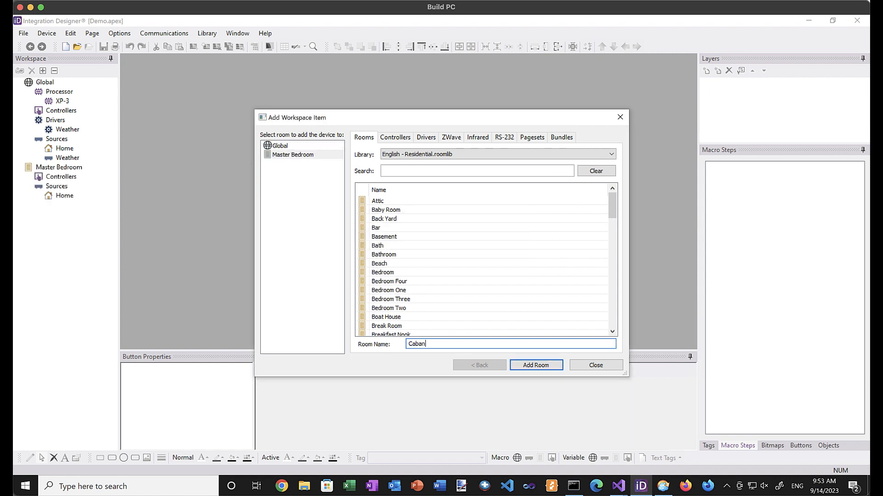
type("a")
key("Return")
type("P")
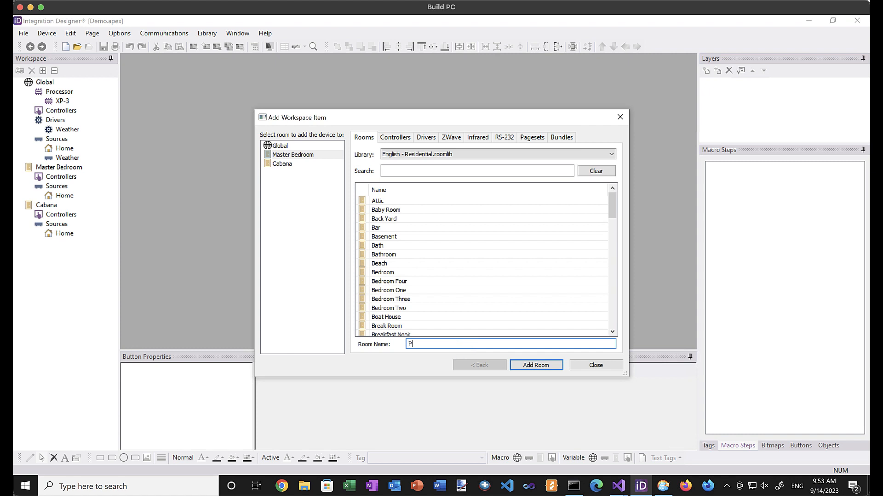
type("orch")
key("Return")
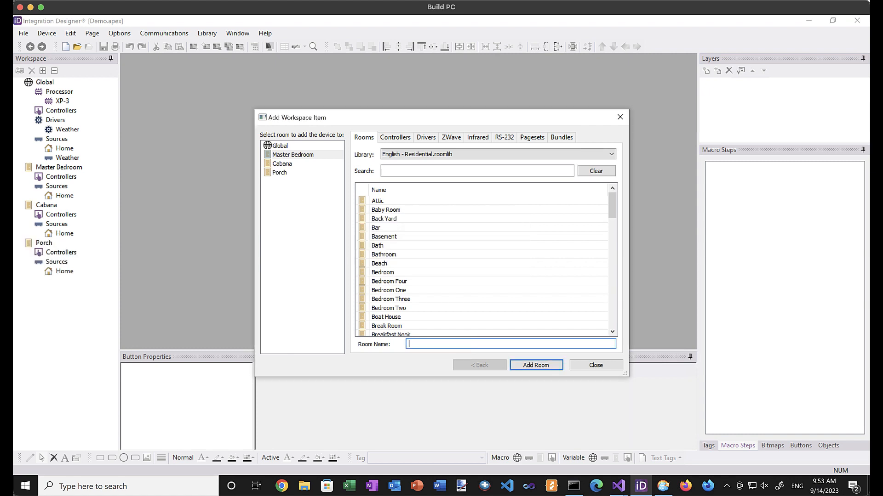
type("Wine Room")
key("Return")
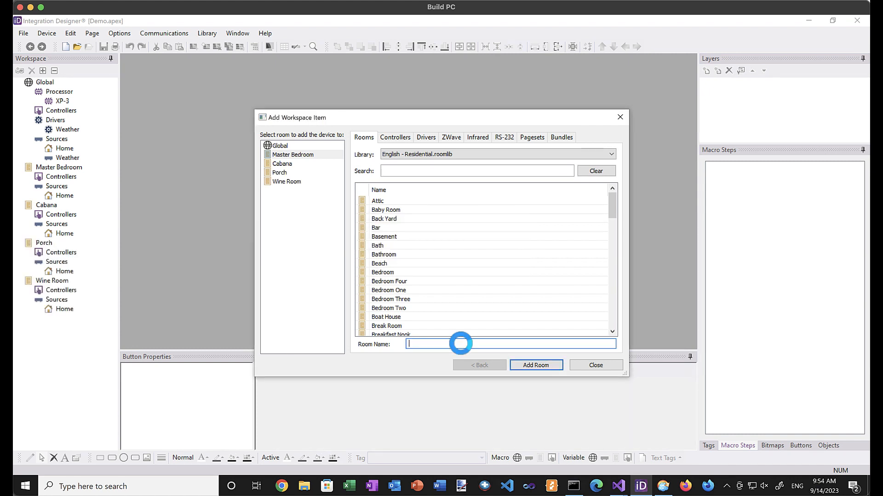
Add rooms Master Bathroom, Office and Living Room.
type("Master")
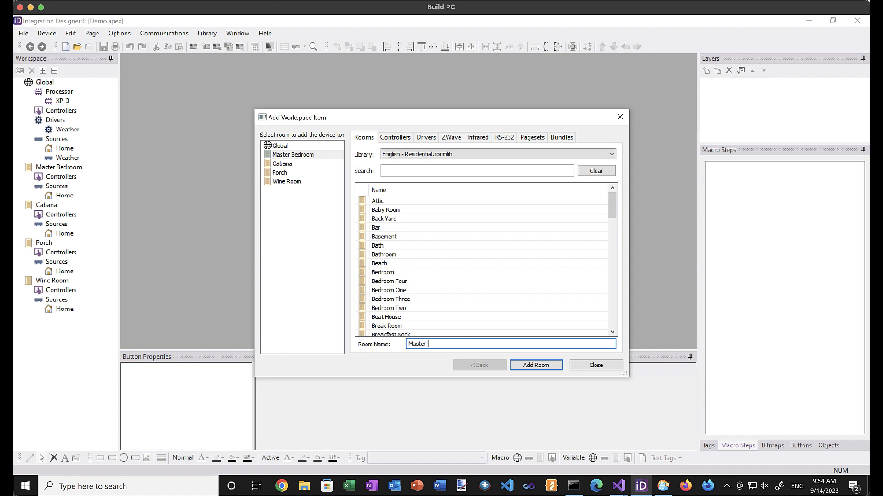
type(" Bathroom")
key("Return")
left_click(461, 344)
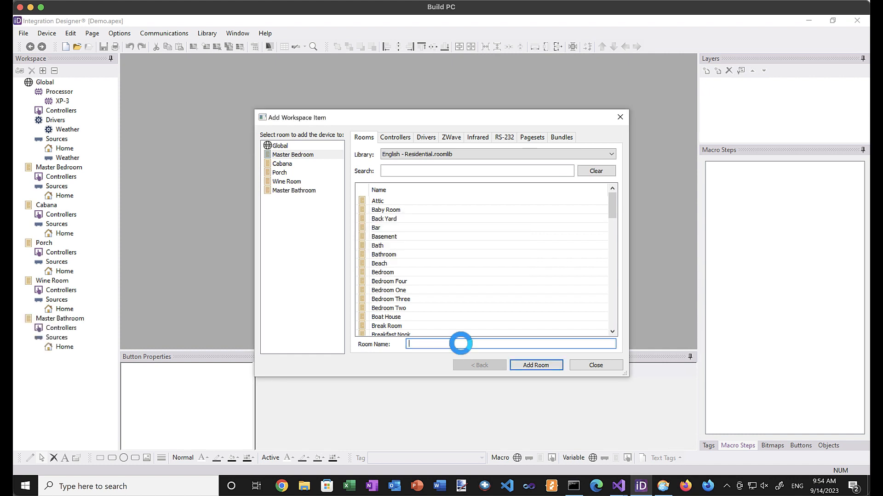
type("Offic")
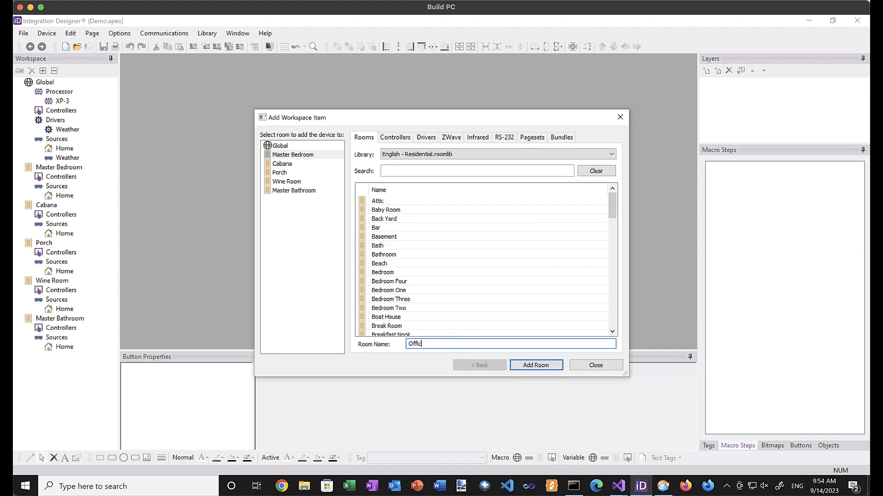
type("e")
key("Return")
left_click(461, 344)
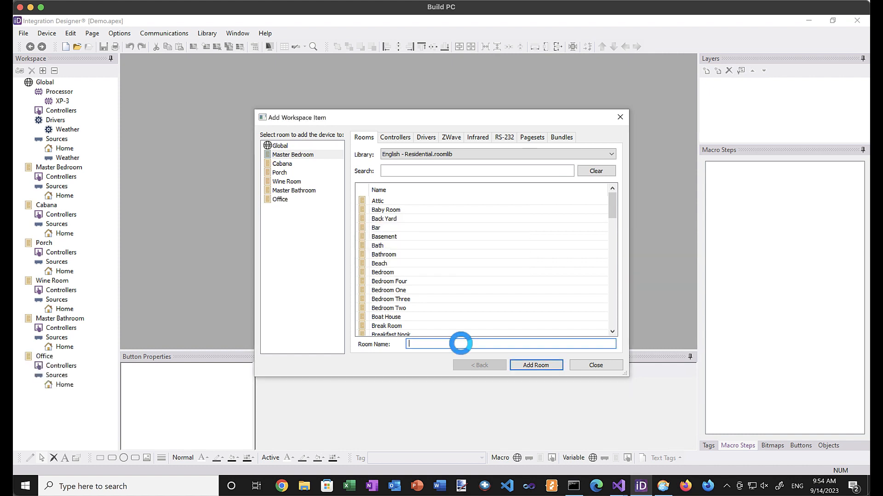
type("Living R")
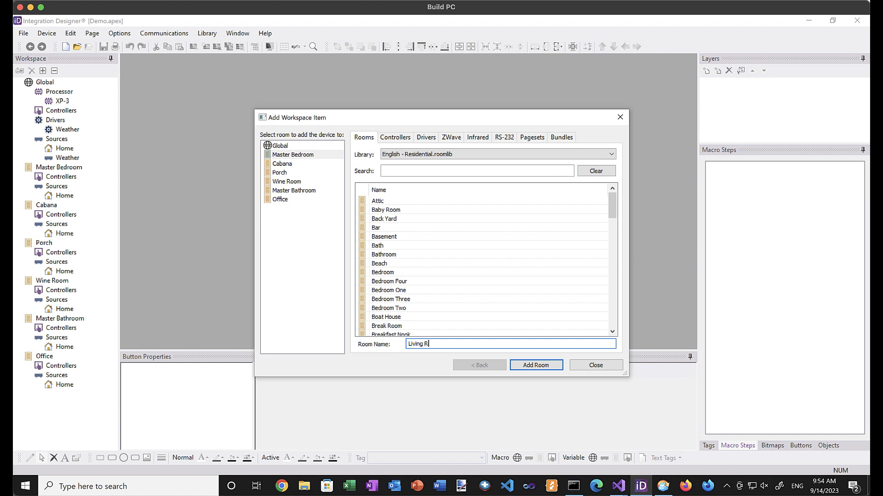
type("oom")
left_click(460, 344)
key("Return")
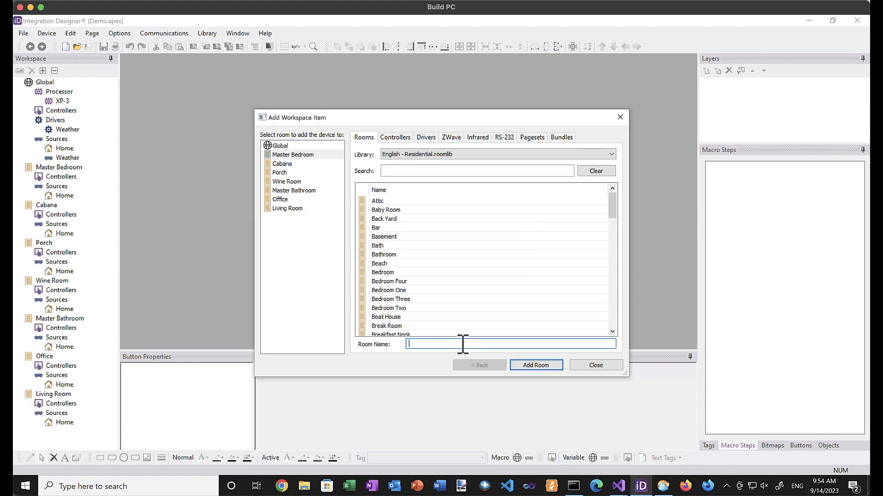
Add a Virtual Panel controller to the Global room at 800x480.
left_click(393, 137)
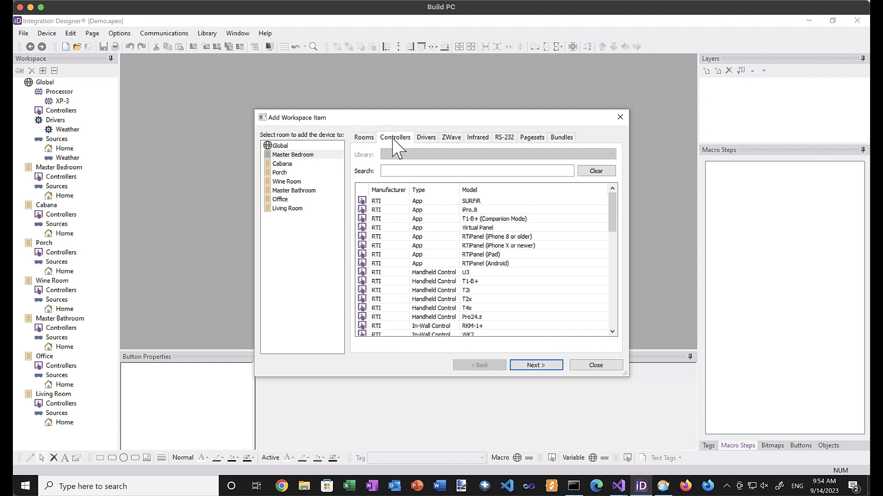
left_click(279, 146)
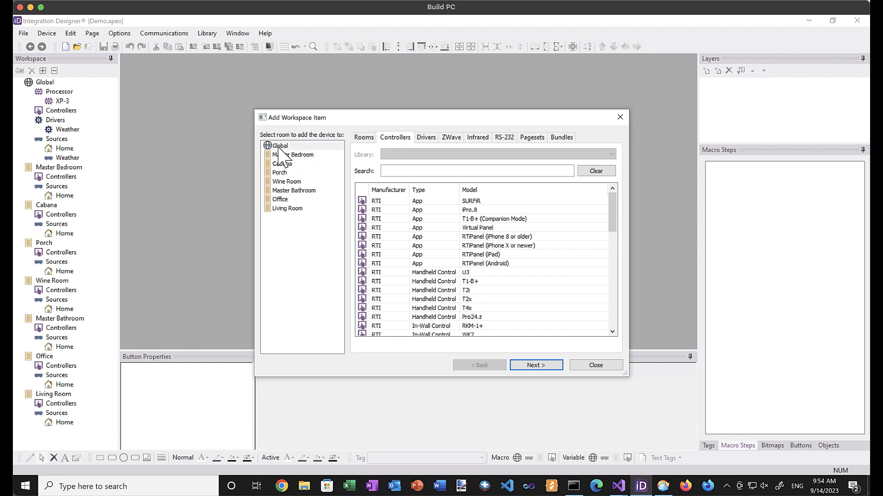
left_click(391, 227)
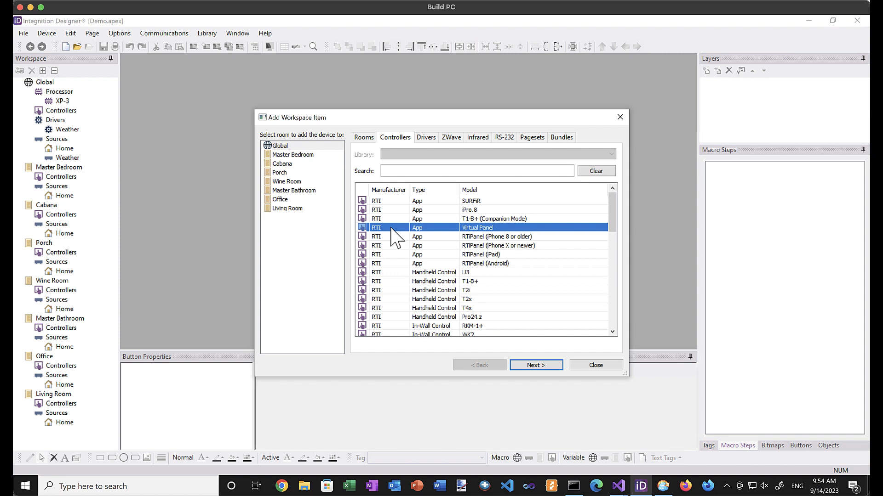
left_click(551, 366)
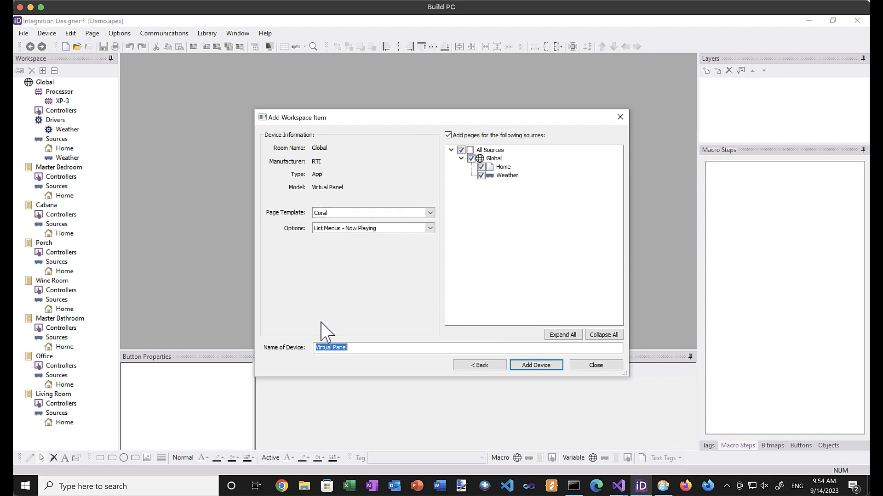
left_click(535, 365)
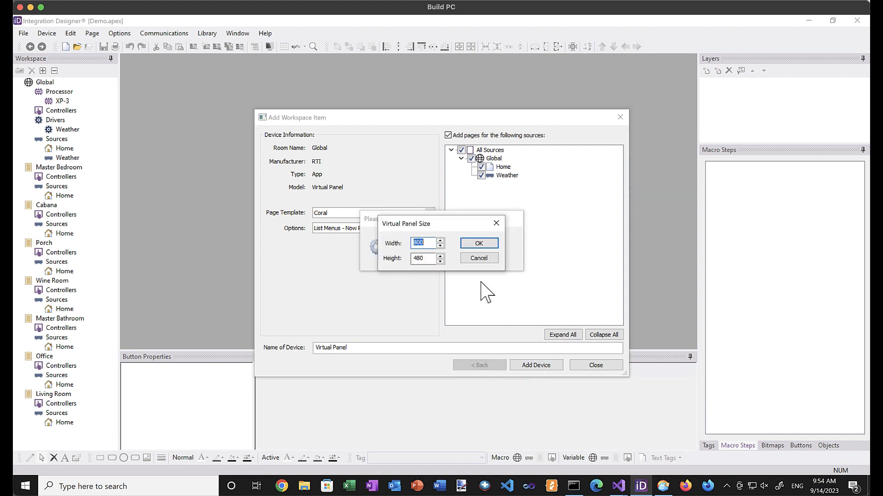
left_click(477, 243)
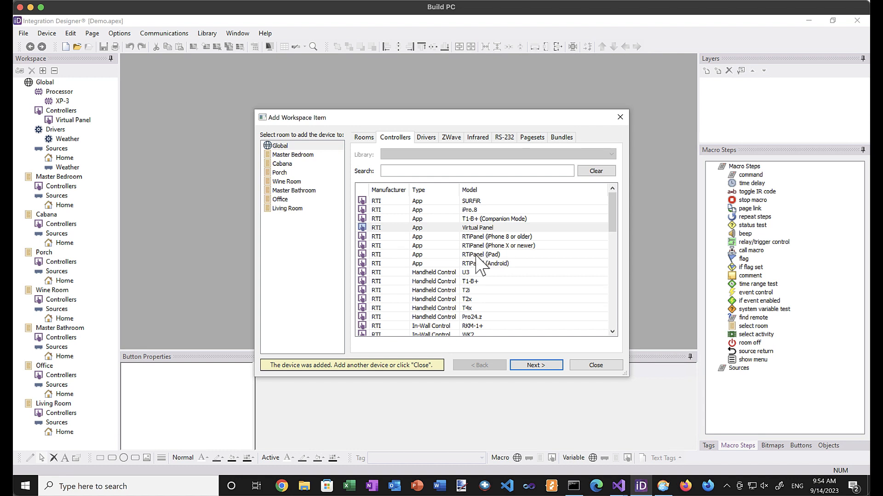
Add an RTiPanel (iPad) controller named Home iPad to Global.
left_click(476, 255)
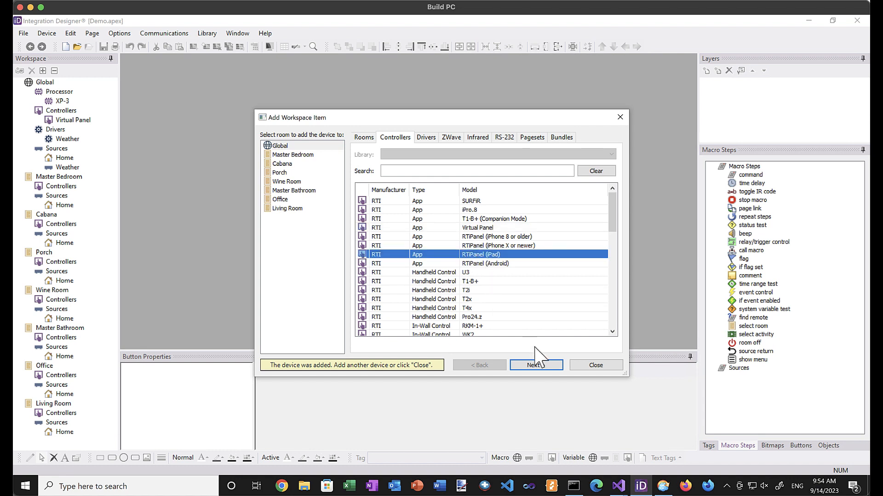
left_click(536, 365)
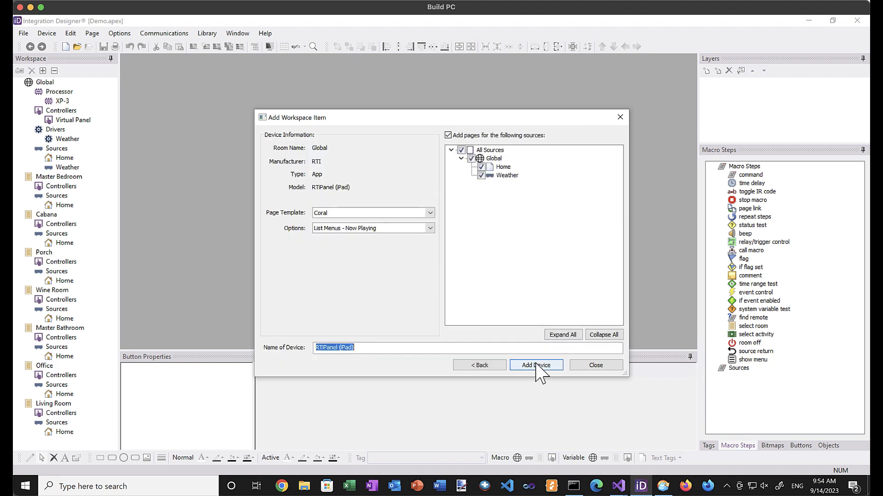
left_click_drag(367, 348, 292, 348)
type("Home iPad")
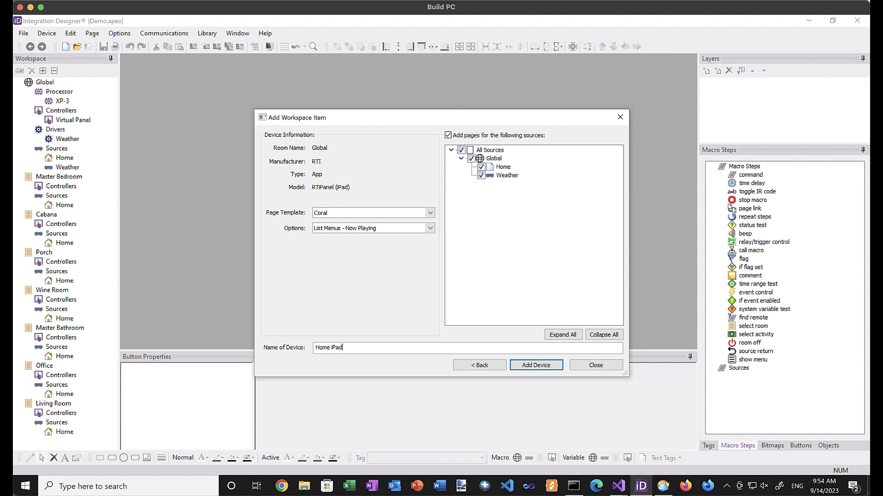
left_click(536, 365)
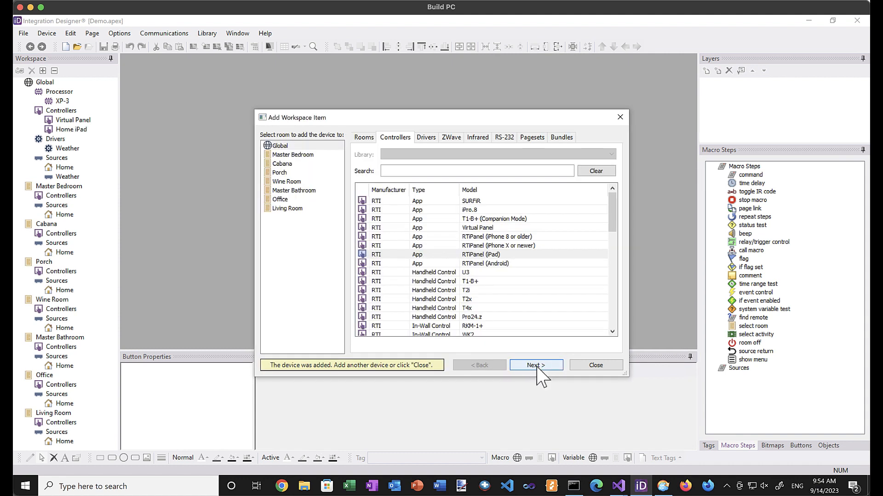
Add CasaTunes Control Player 1 to Global from the user library, named after a household member.
left_click(424, 138)
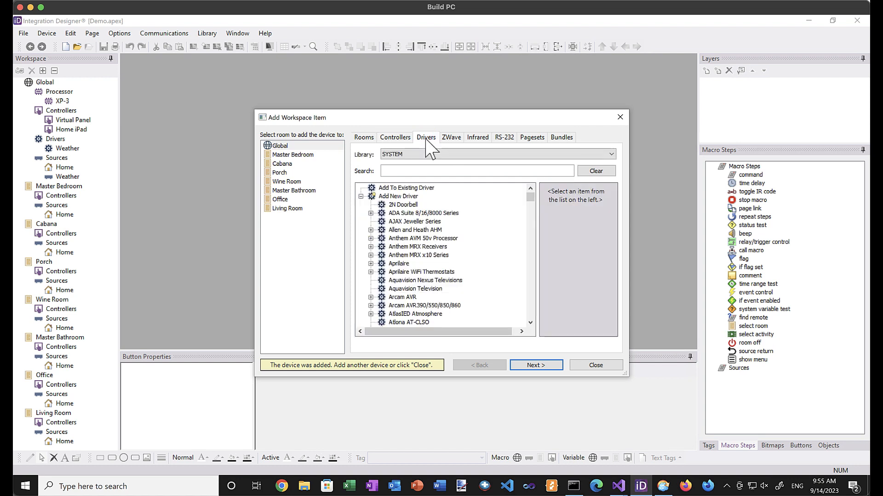
left_click(417, 155)
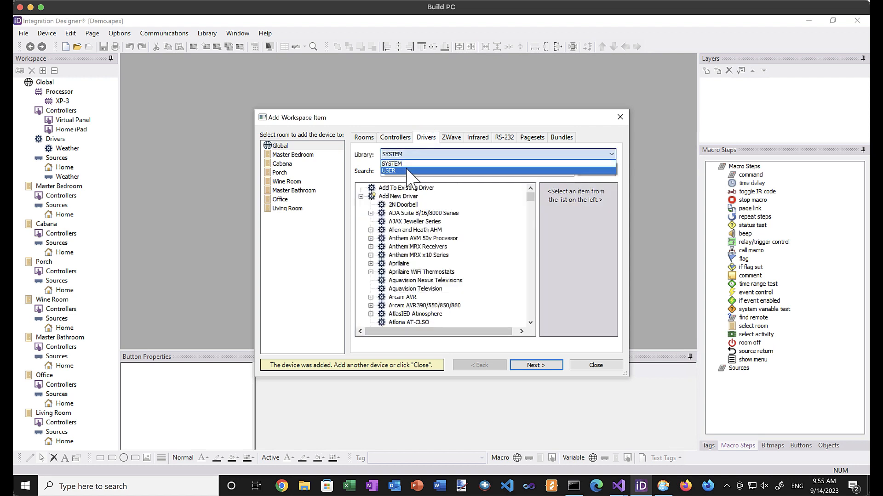
left_click(408, 170)
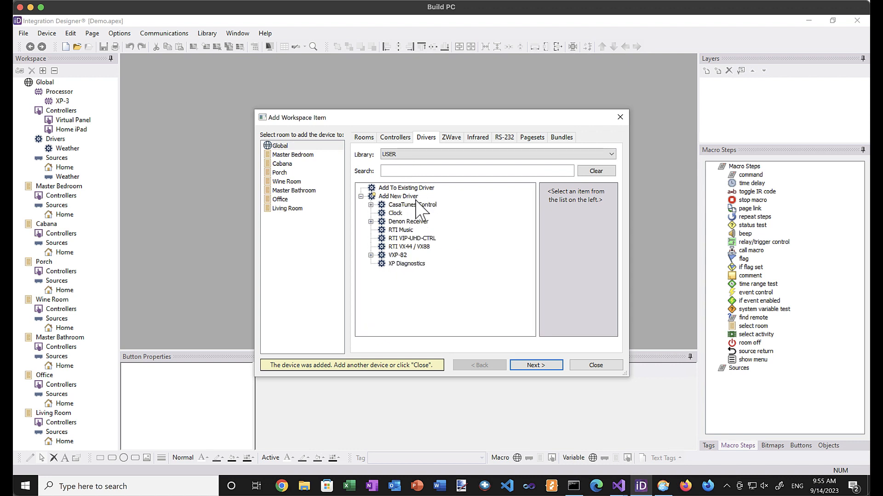
left_click(406, 206)
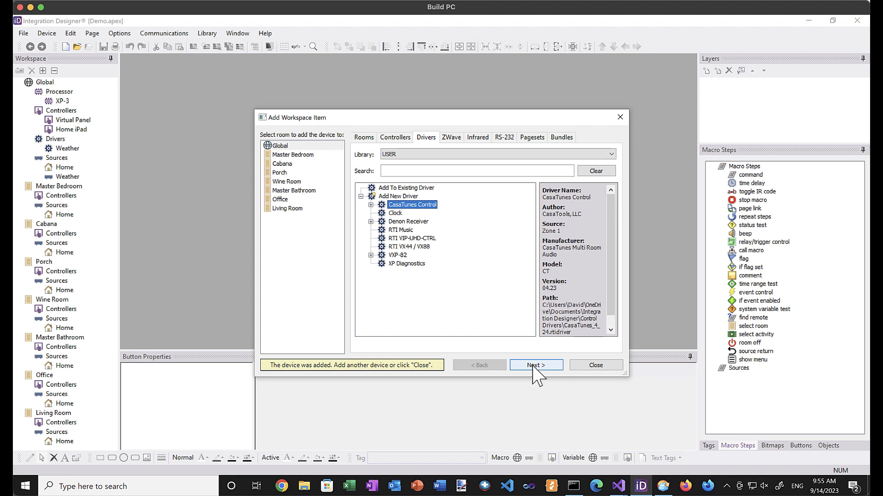
left_click(371, 204)
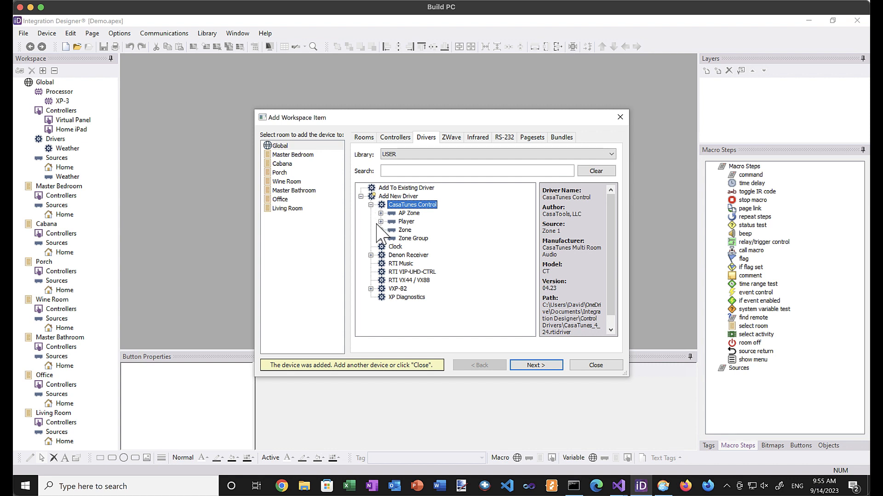
left_click(380, 222)
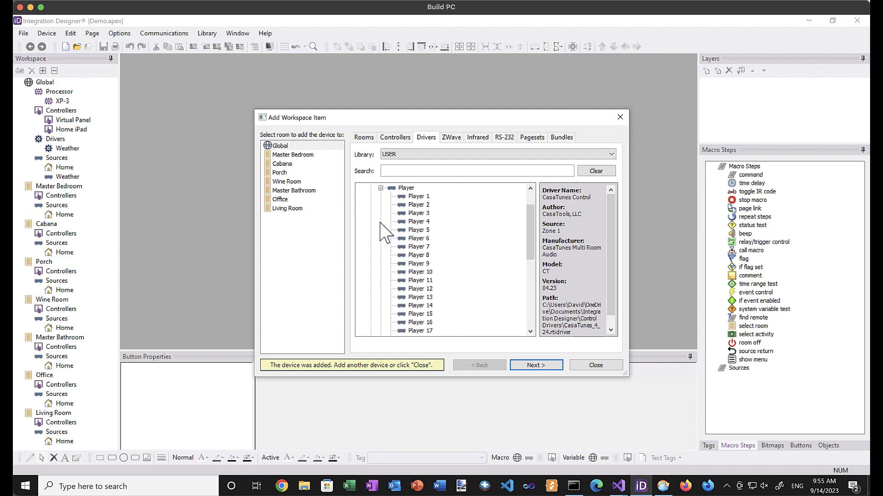
left_click(416, 197)
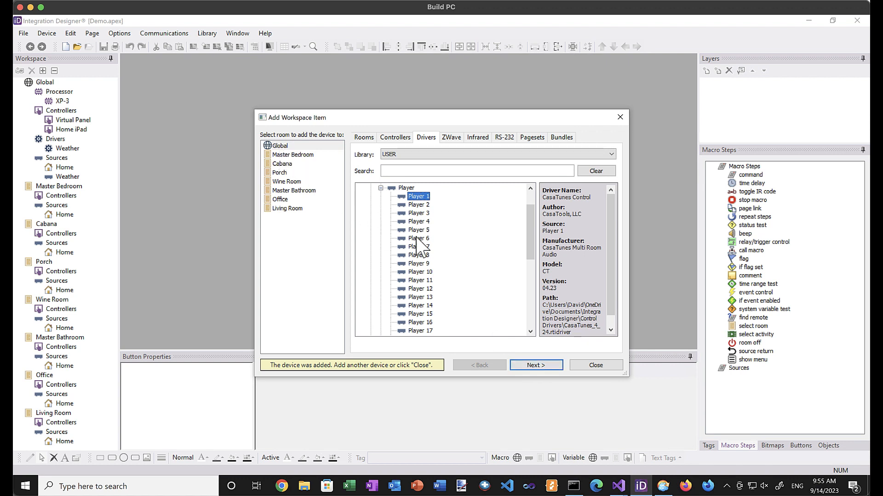
left_click(541, 366)
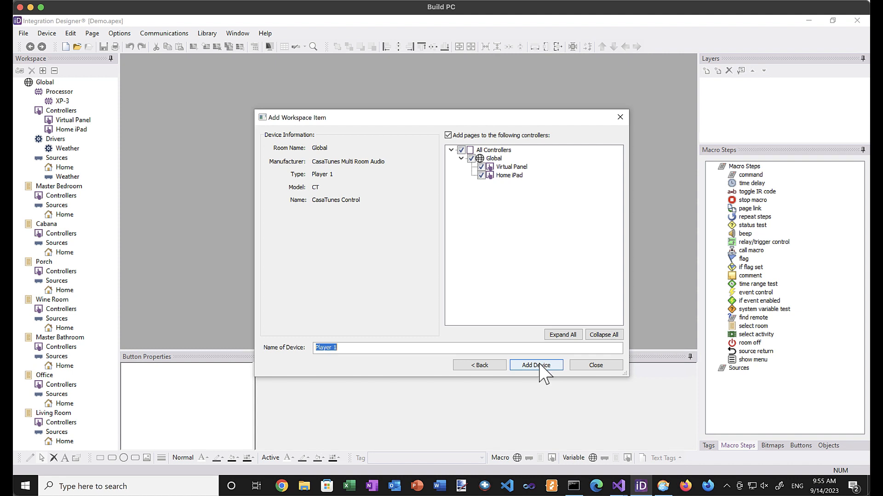
type("David")
left_click(543, 366)
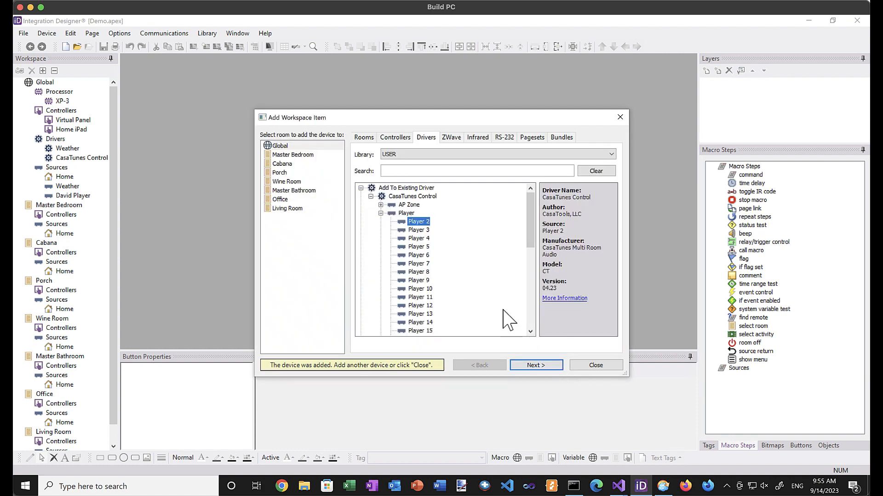
Add Player 2 as a source named after another household member.
left_click(528, 368)
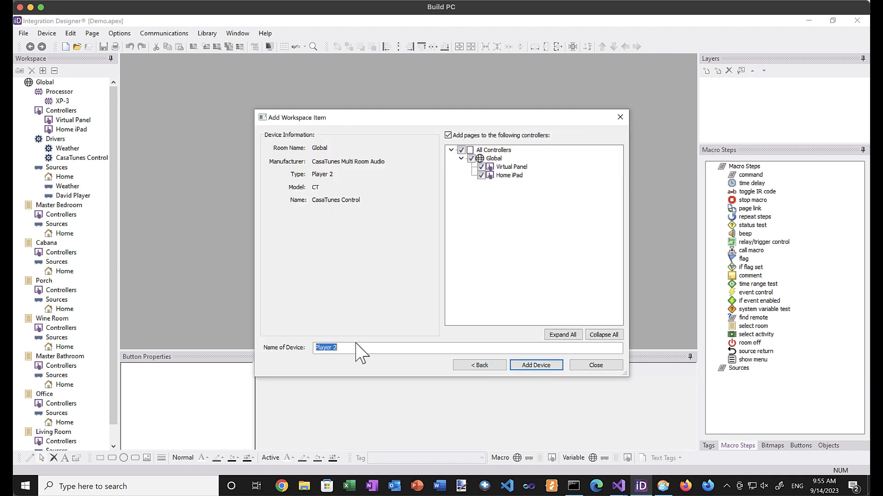
type("Jodi Player")
left_click(534, 366)
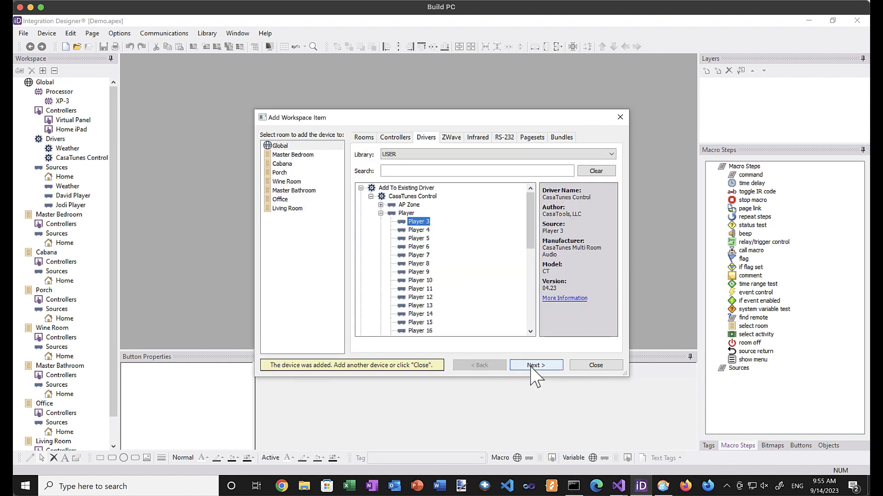
left_click(381, 214)
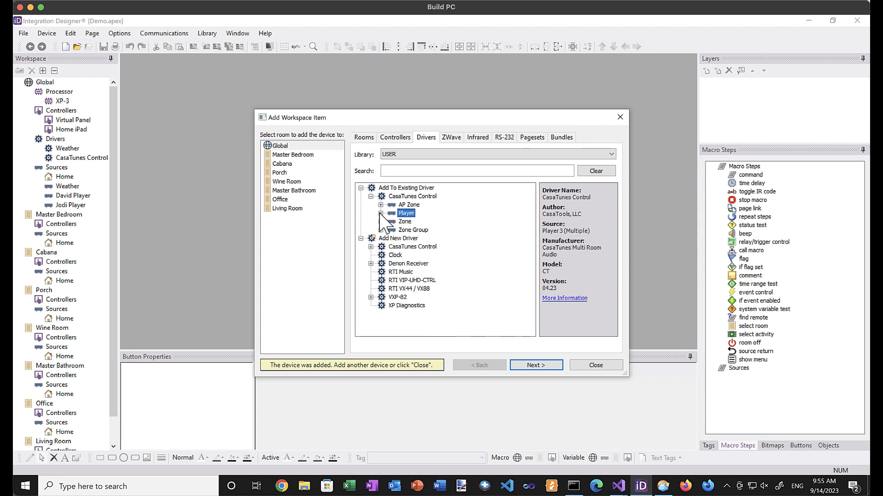
Add CasaTunes Zones 1–3 as sources for Master Bedroom, Cabana and Porch.
left_click(380, 221)
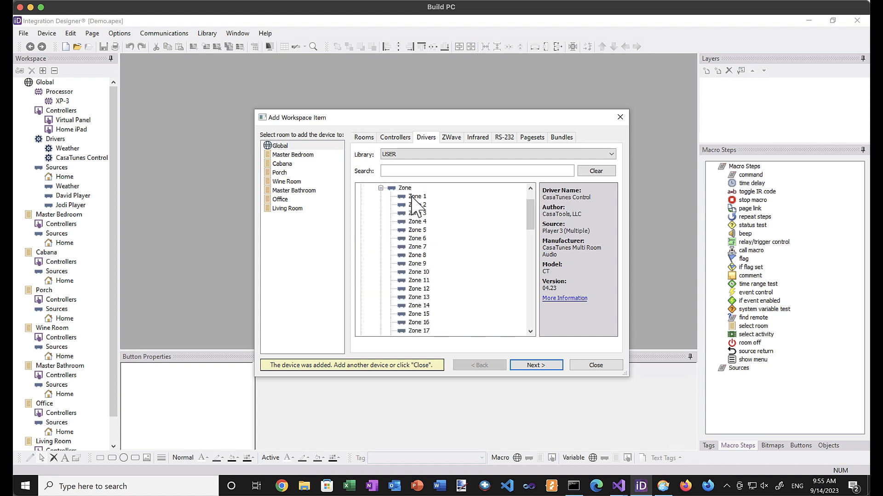
left_click(304, 155)
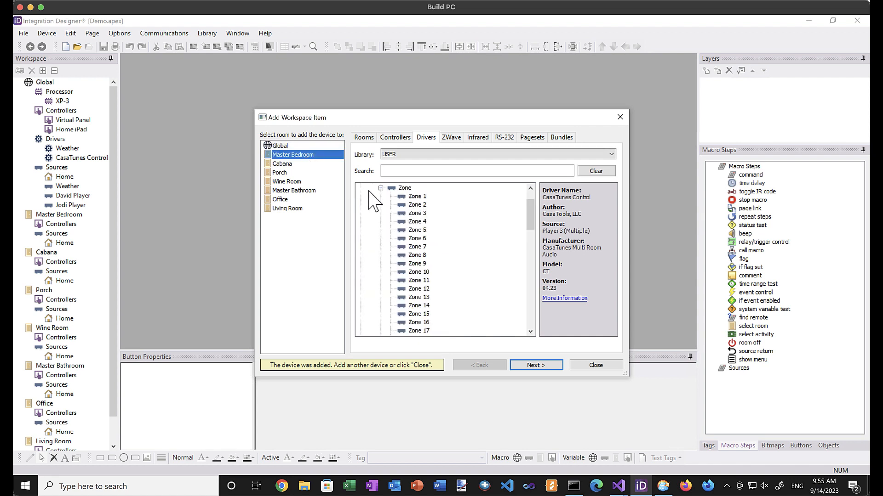
left_click(416, 197)
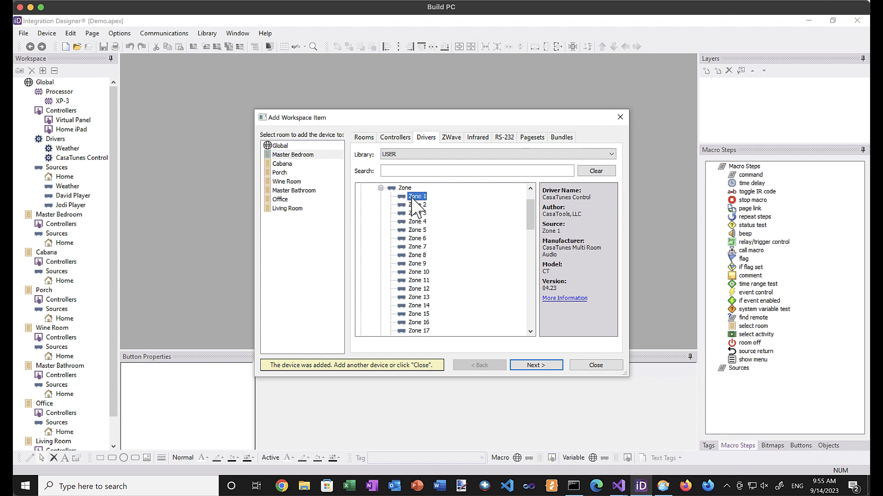
left_click(534, 366)
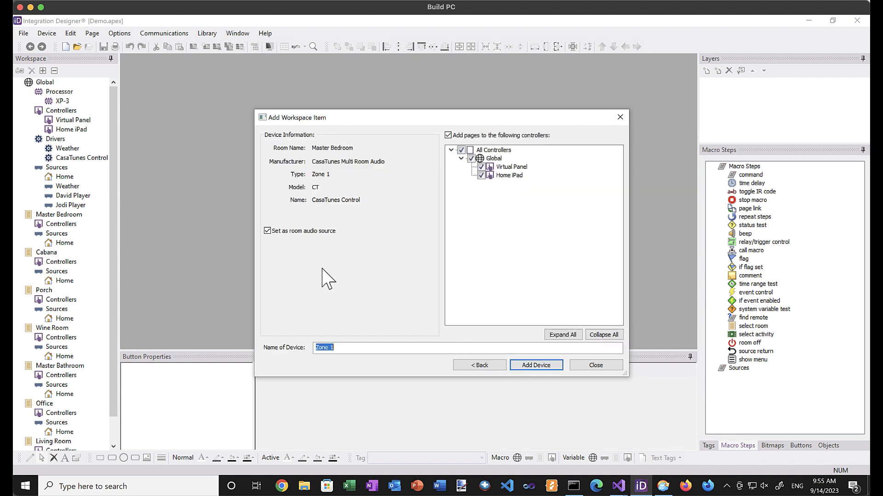
type("Master Bedroom")
left_click(536, 366)
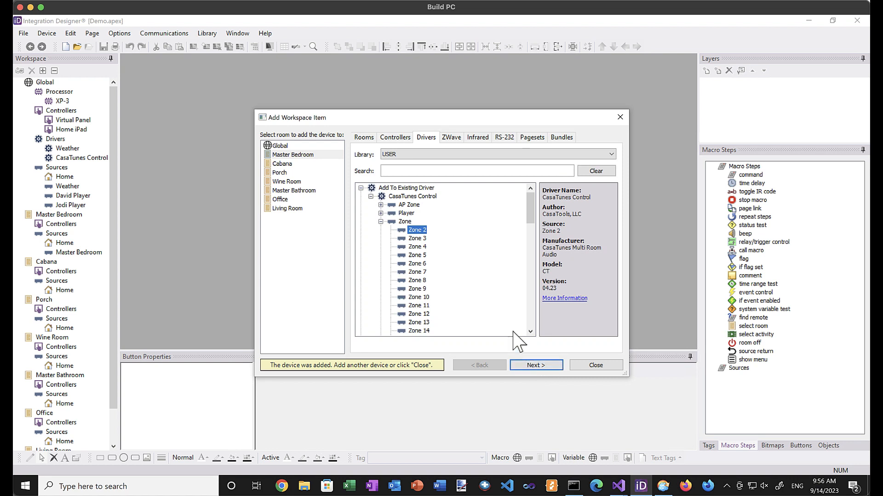
left_click(281, 165)
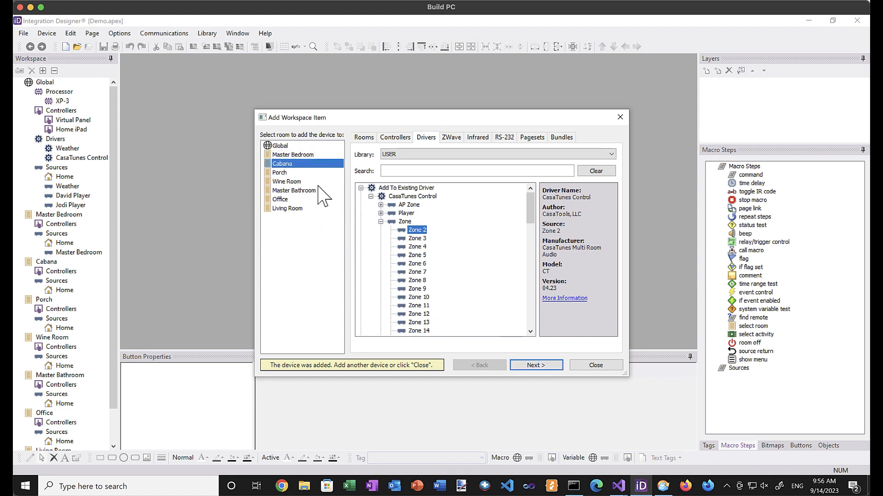
left_click(536, 365)
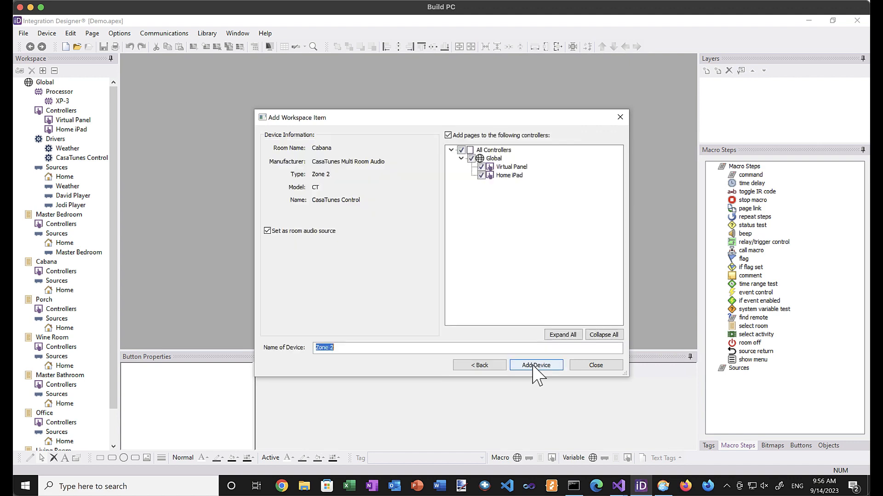
type("Cabana")
left_click(536, 365)
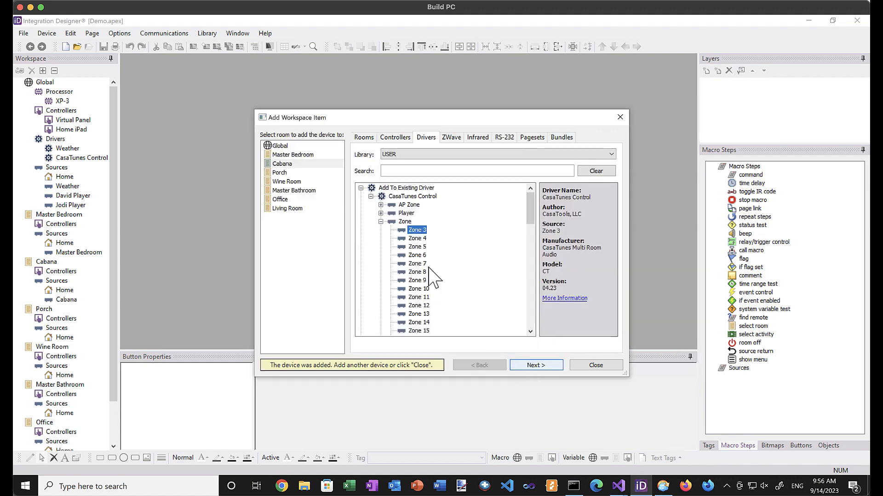
left_click(284, 173)
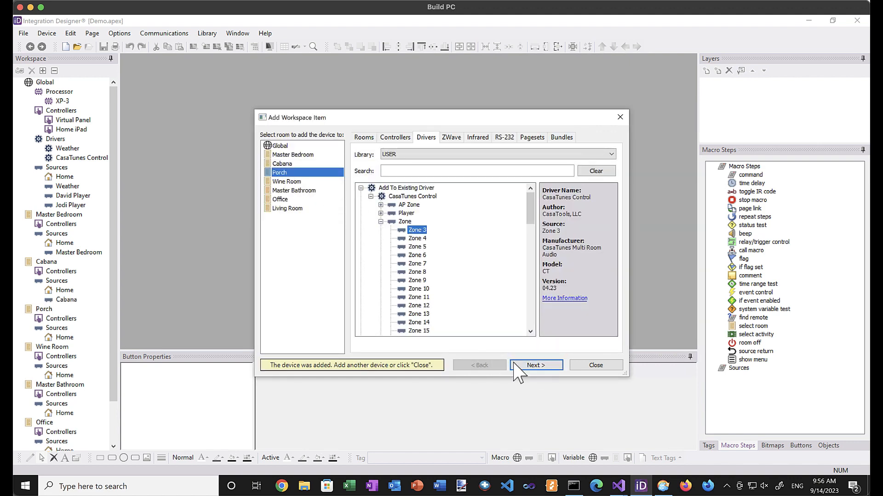
left_click(533, 365)
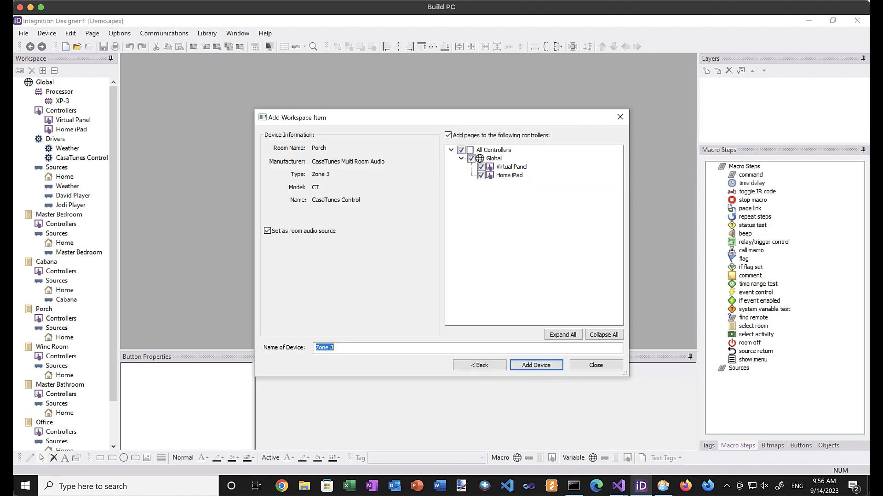
type("Porch")
left_click(531, 365)
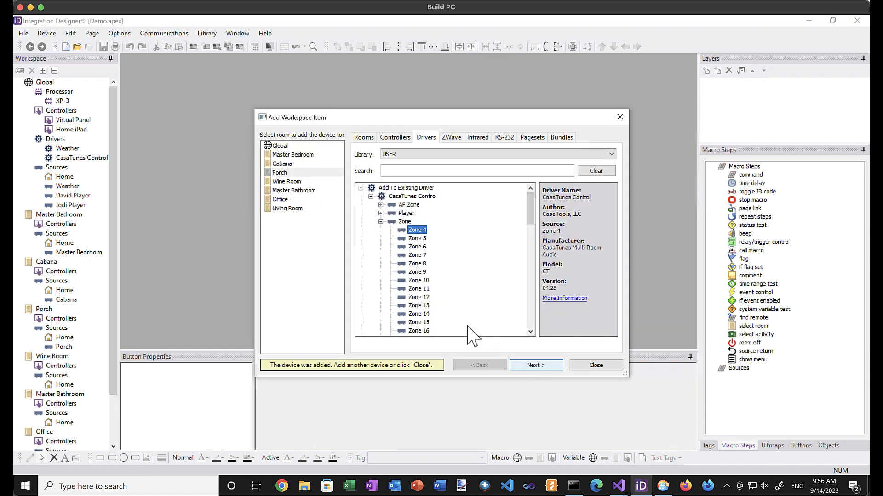
Add Zone 4 for Wine Room and Zone 5 for Master Bathroom.
left_click(290, 183)
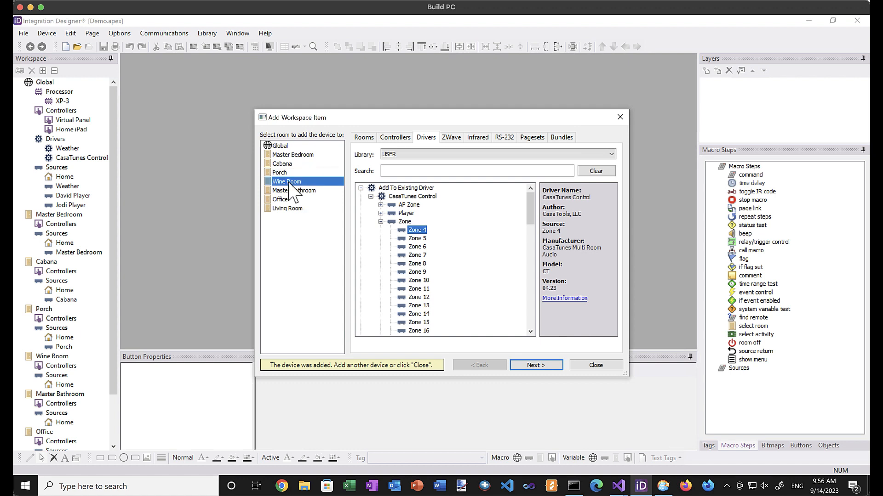
left_click(531, 366)
type("Win")
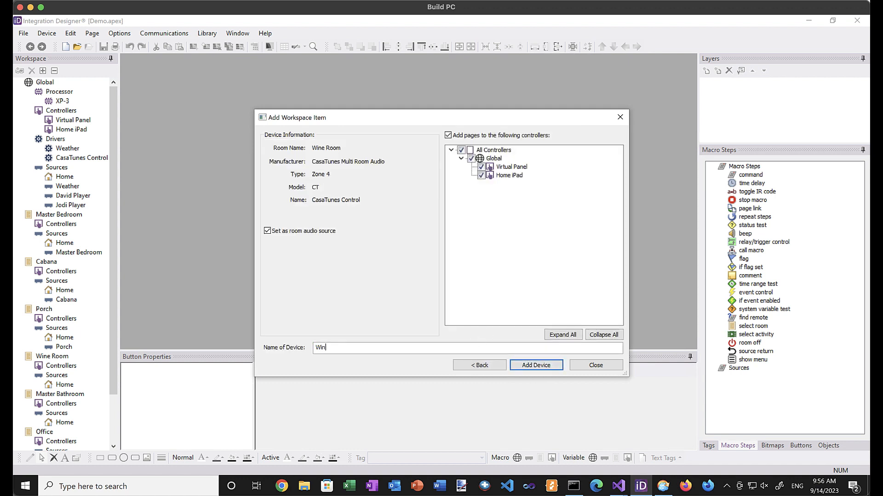
type("e Room")
left_click(533, 365)
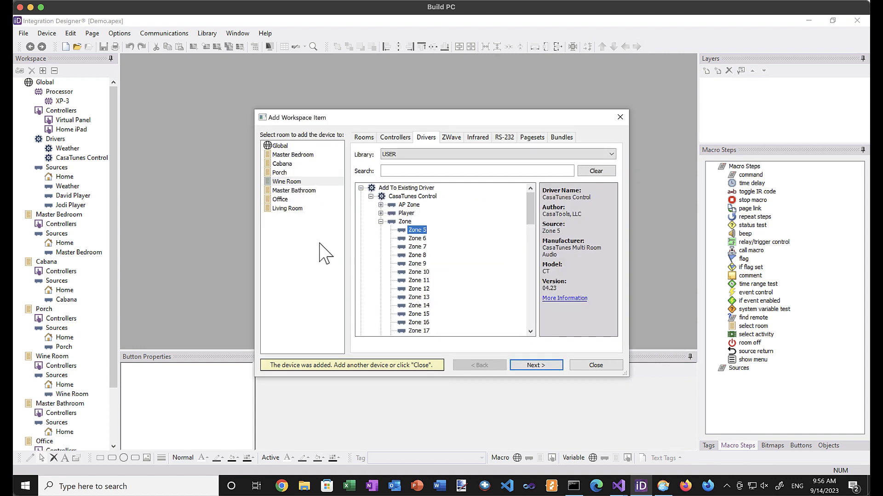
left_click(295, 191)
left_click(535, 367)
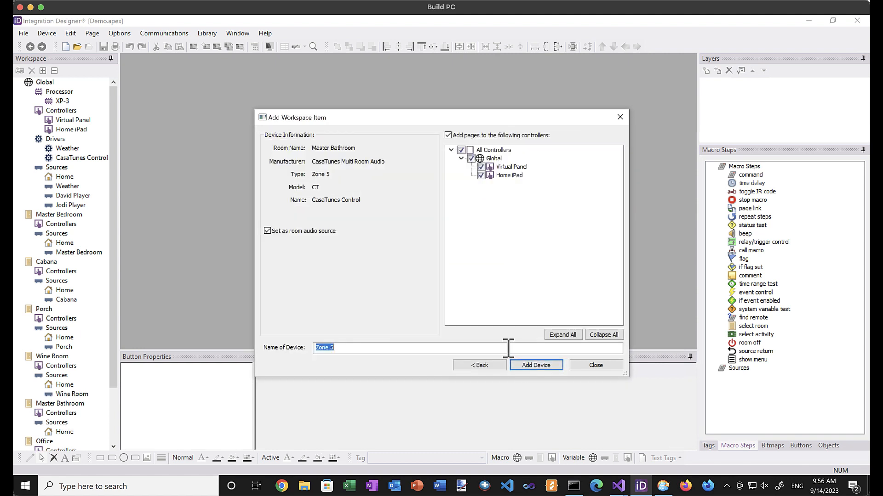
type("Mas")
type("oom")
key("Return")
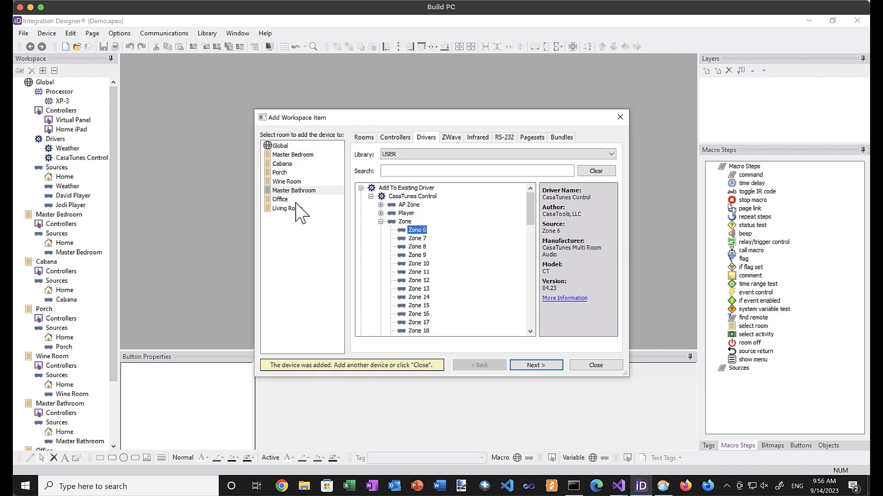
Add Zone 6 for Office and Zone 7 for Living Room.
left_click(286, 200)
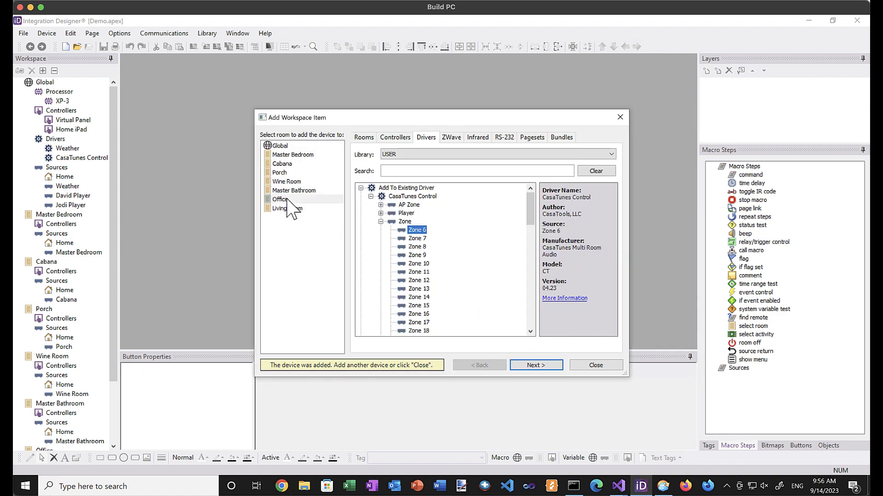
left_click(525, 365)
type("O")
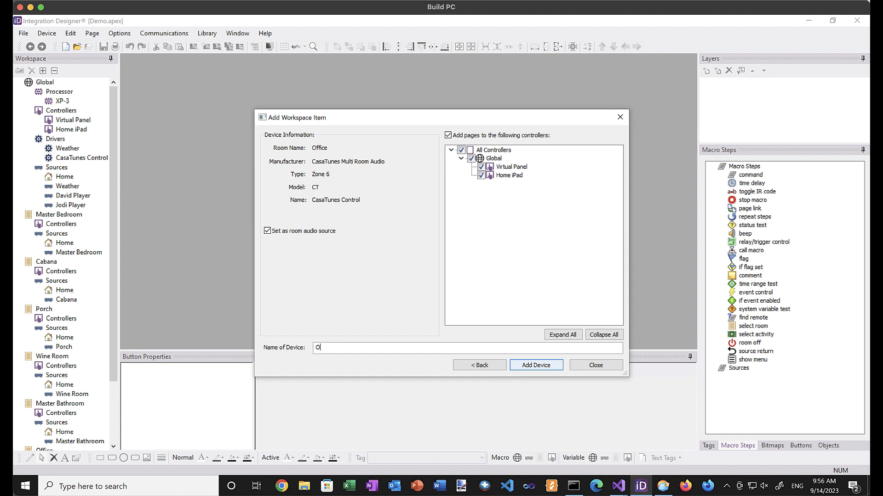
type("ffice")
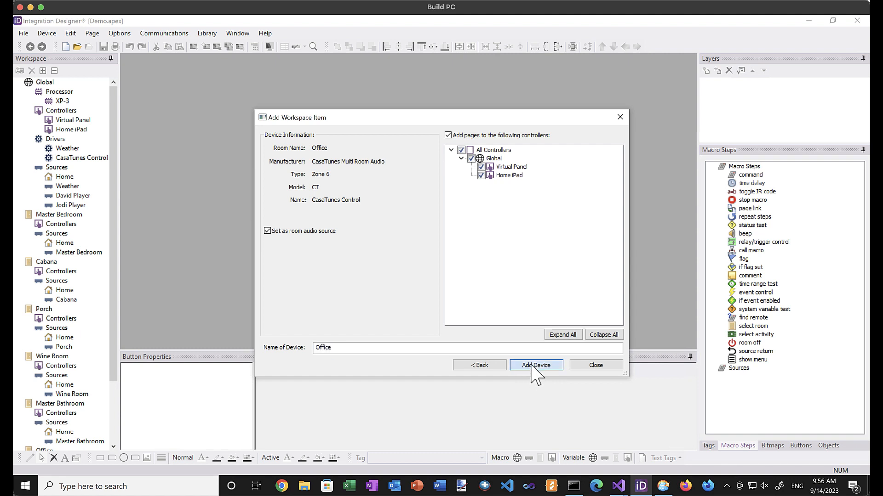
left_click(532, 366)
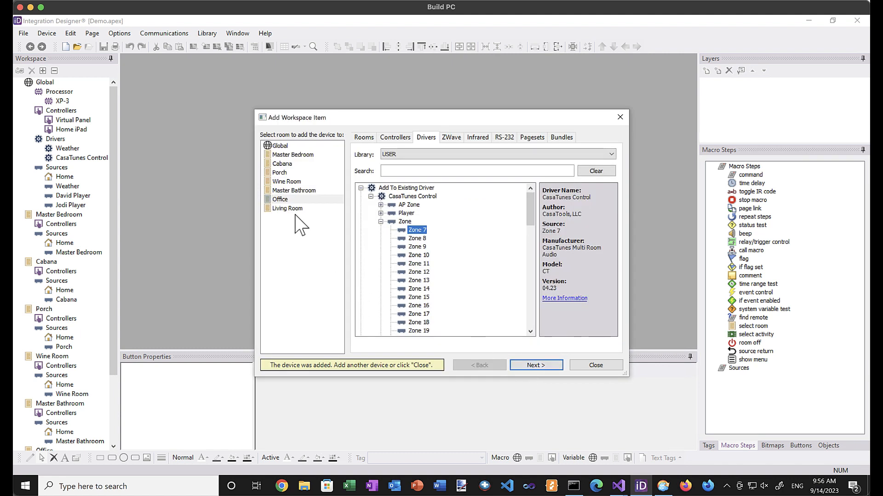
left_click(289, 209)
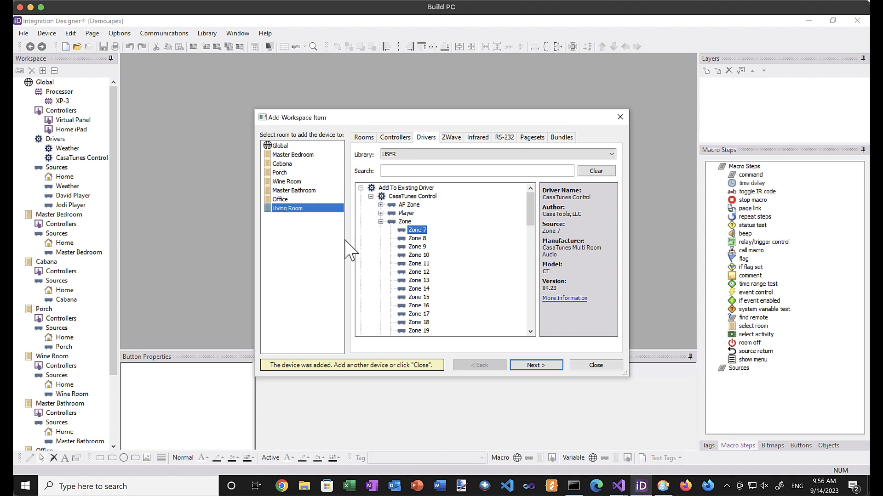
left_click(534, 366)
type("L")
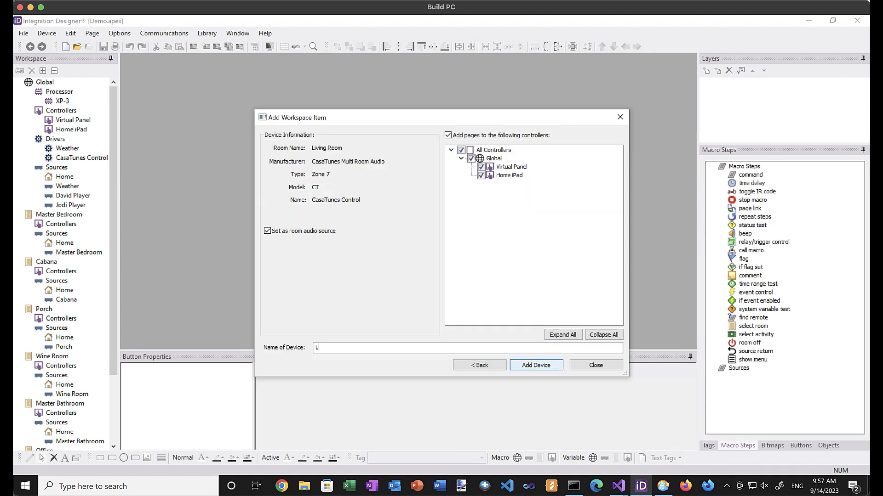
type("iving Room")
left_click(536, 365)
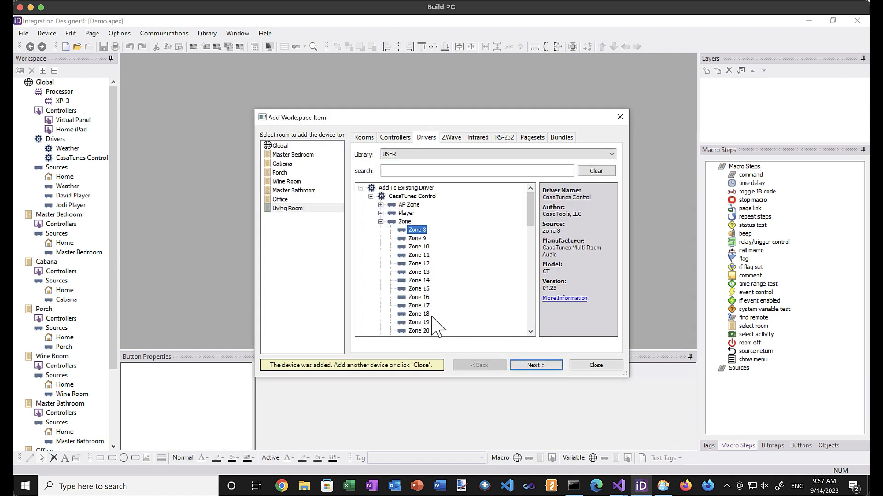
left_click(396, 138)
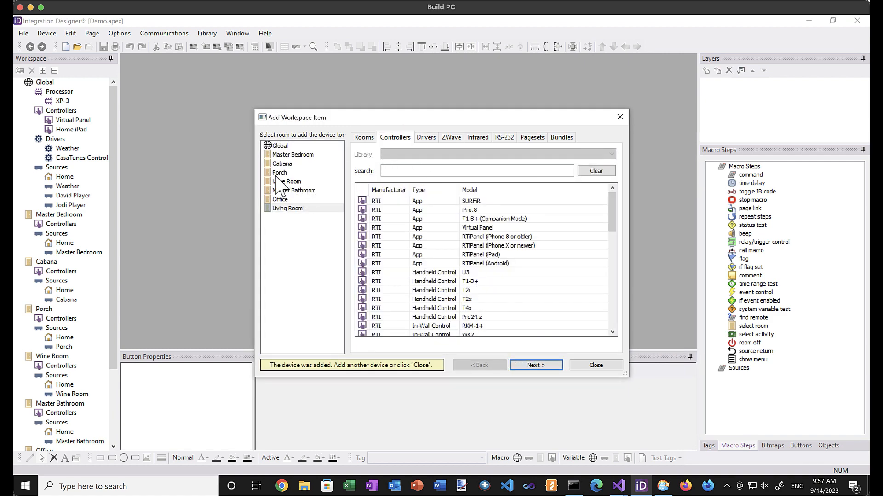
Add a Virtual Panel named Office VP to the Office room at default size.
left_click(281, 199)
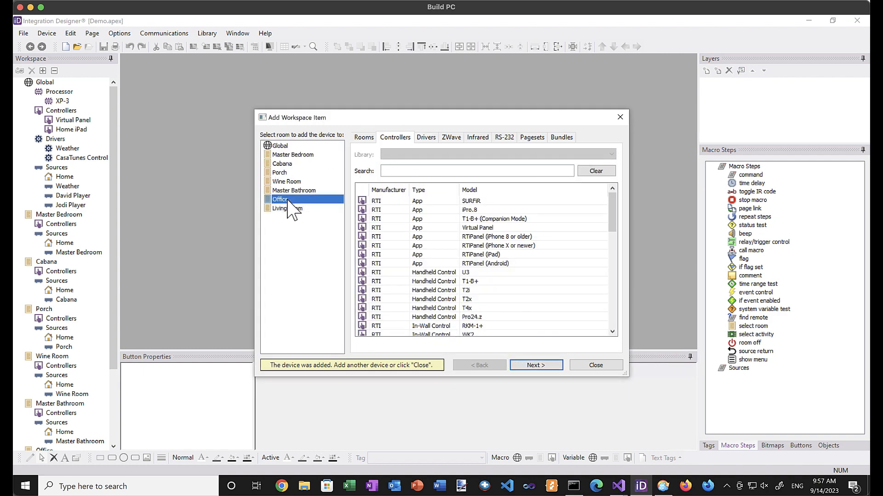
left_click(420, 227)
left_click(538, 365)
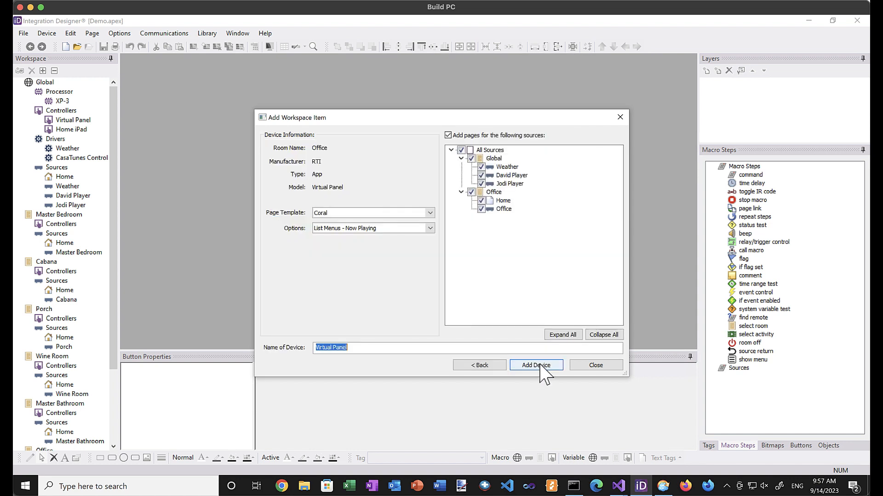
type("Office VO")
left_click(536, 365)
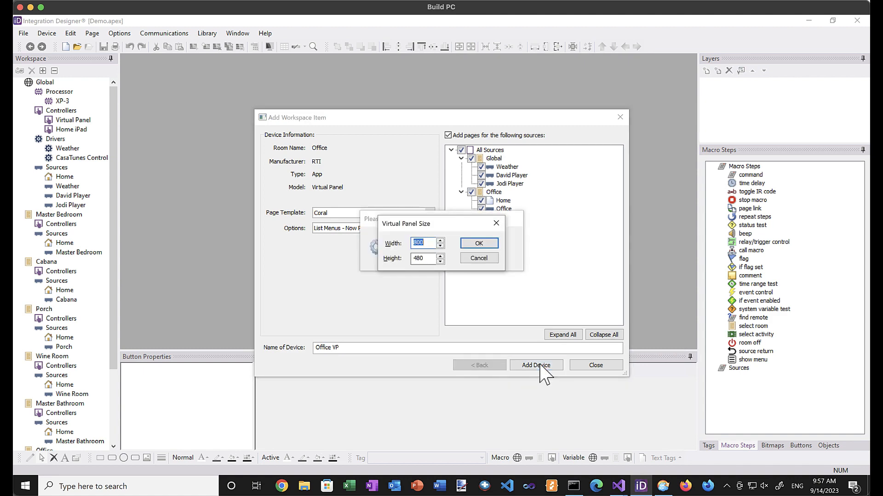
left_click(476, 245)
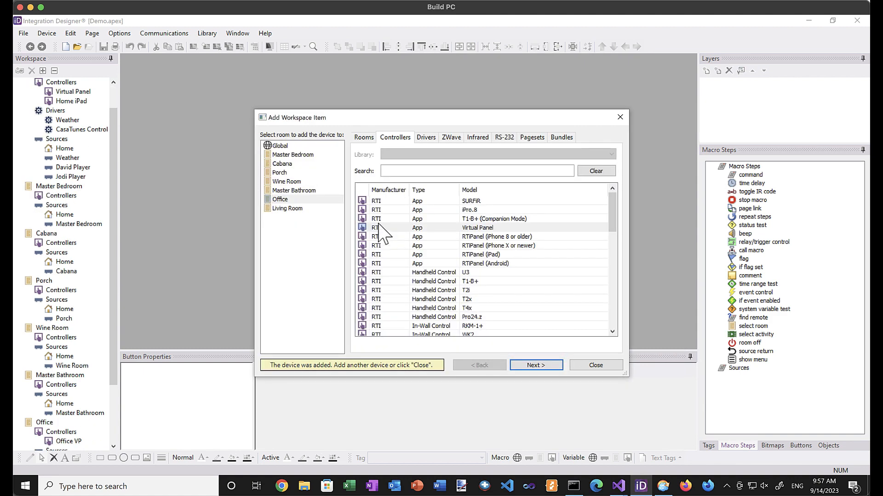
Add an RTiPanel (iPad) named Office iPad to Office and close the dialog.
left_click(438, 253)
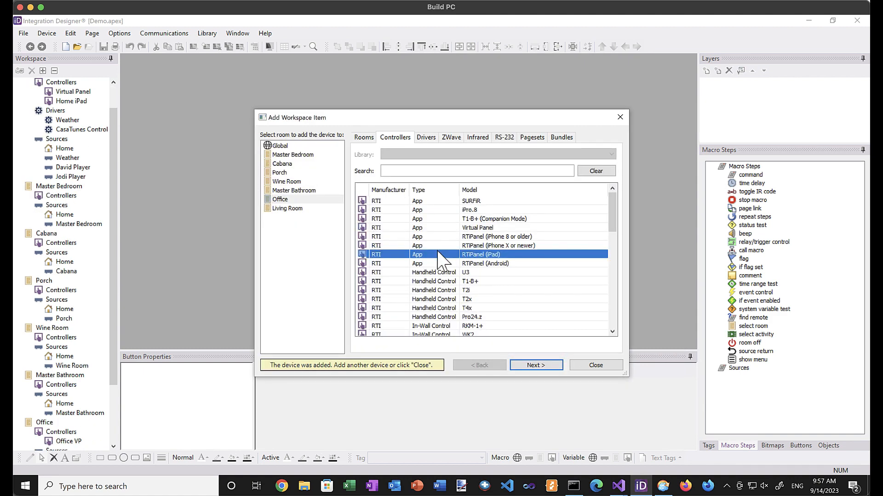
left_click(535, 366)
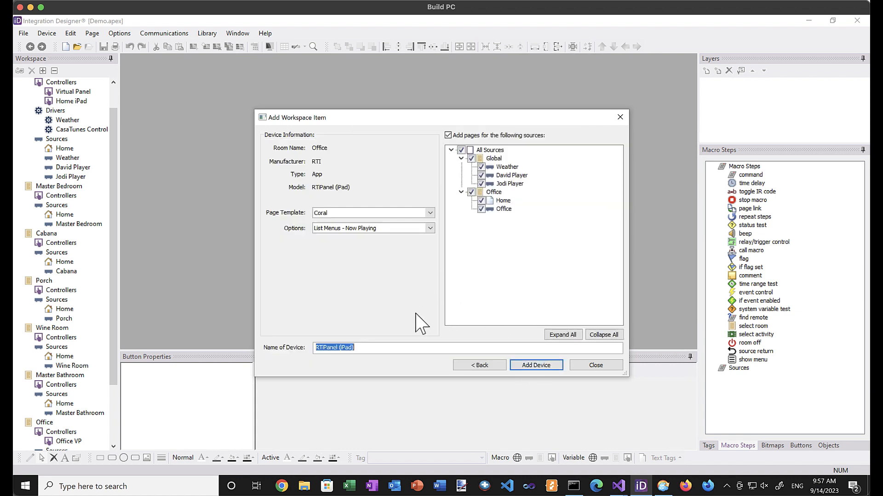
type("Office iPad")
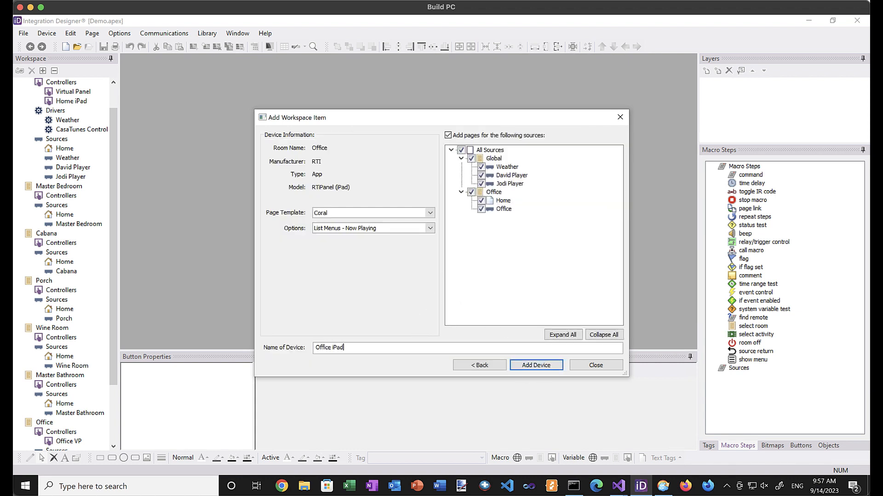
left_click(529, 366)
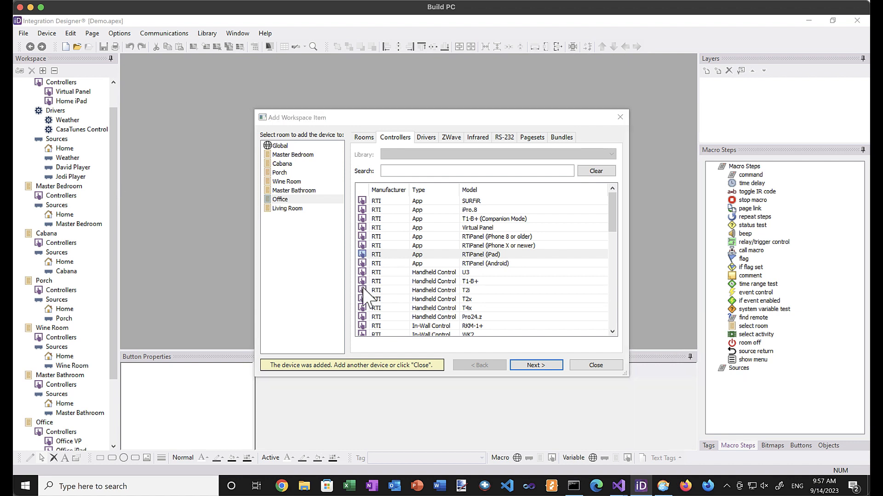
left_click(598, 367)
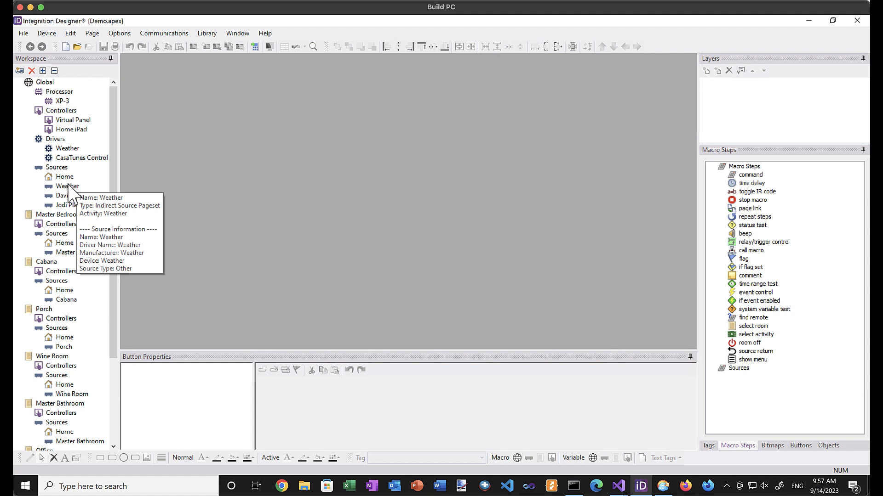
Enter 192.168.1.90 as the HTTP IP Address in CasaTunes Control's Driver Properties.
double_click(68, 158)
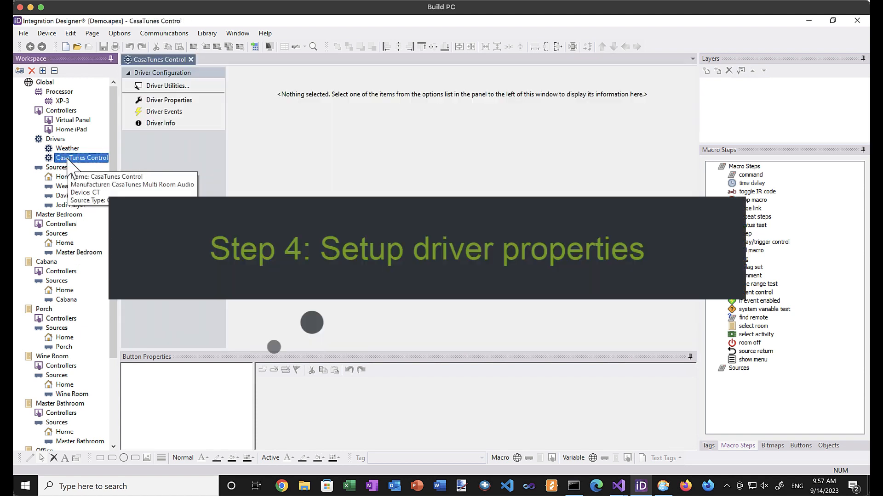
left_click(168, 101)
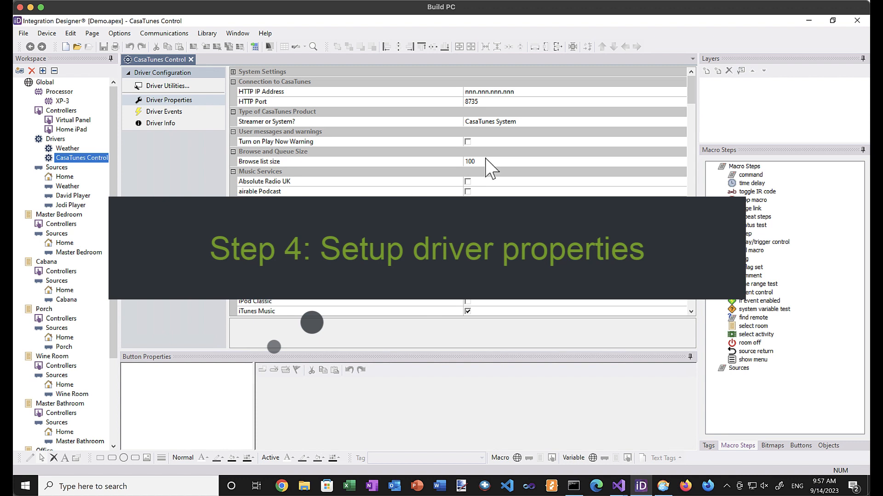
left_click(518, 93)
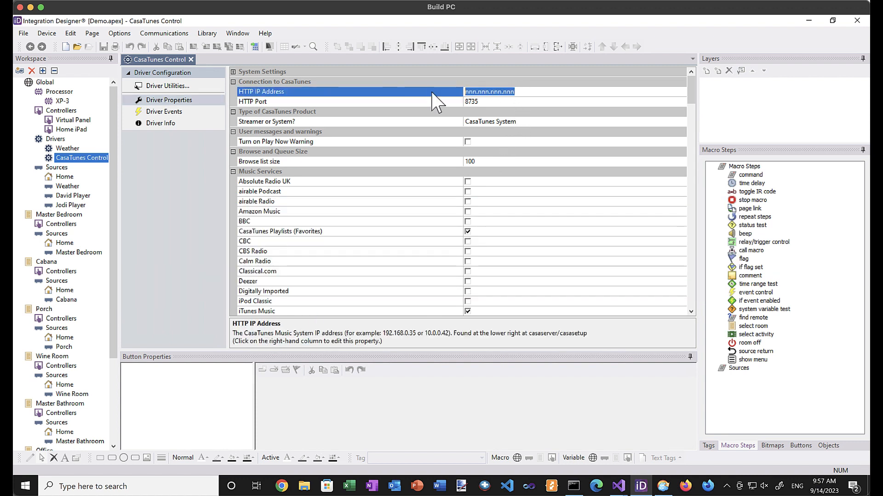
type("192.168")
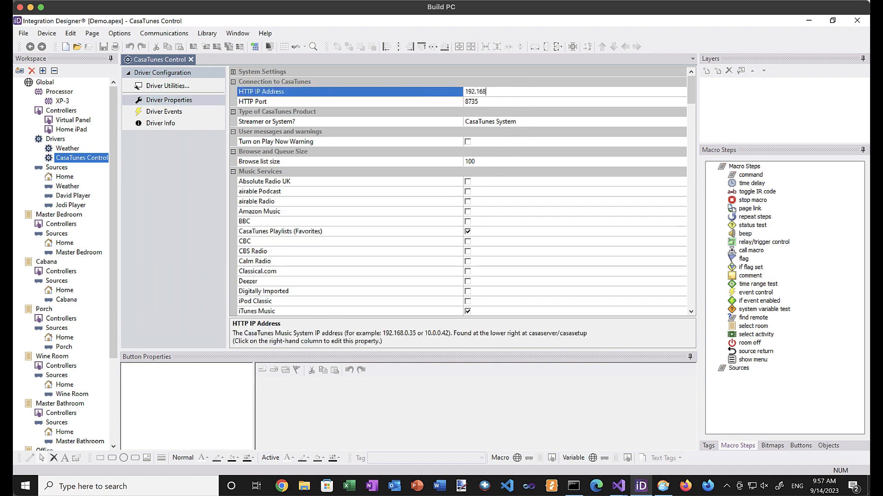
type(".1.90")
key("Return")
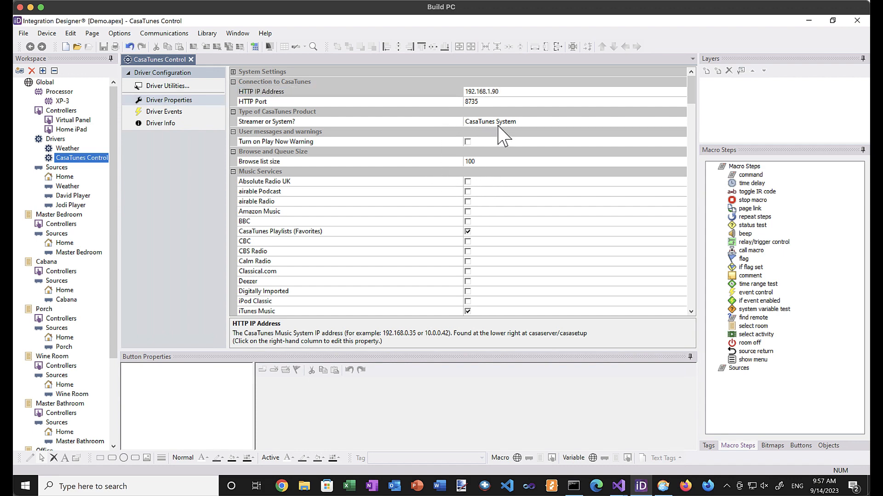
scroll(480, 210, "down", 6)
scroll(480, 213, "down", 8)
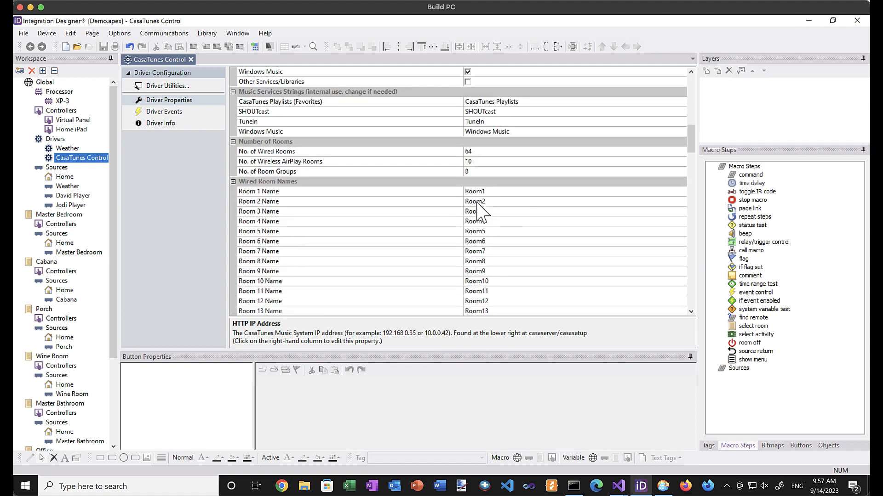
Set No. of Wired Rooms to 7, Wireless AirPlay Rooms to 0 and Room Groups to 0.
left_click(488, 152)
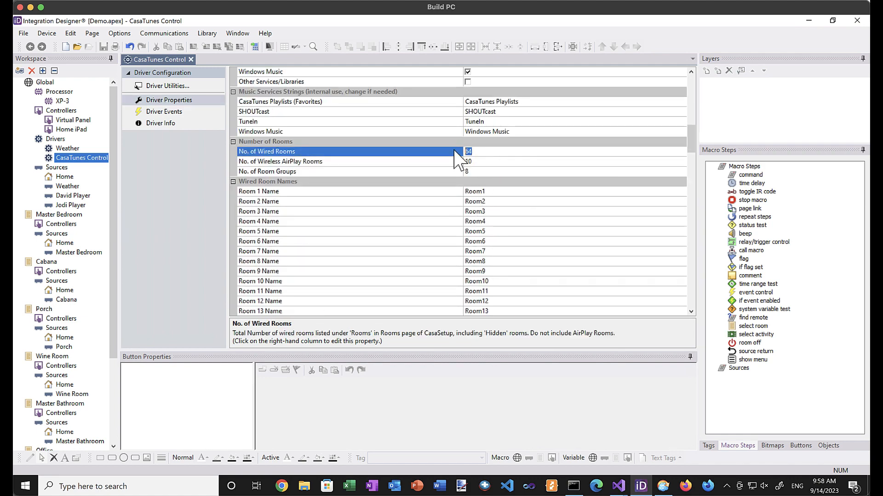
type("7")
left_click(477, 161)
type("0")
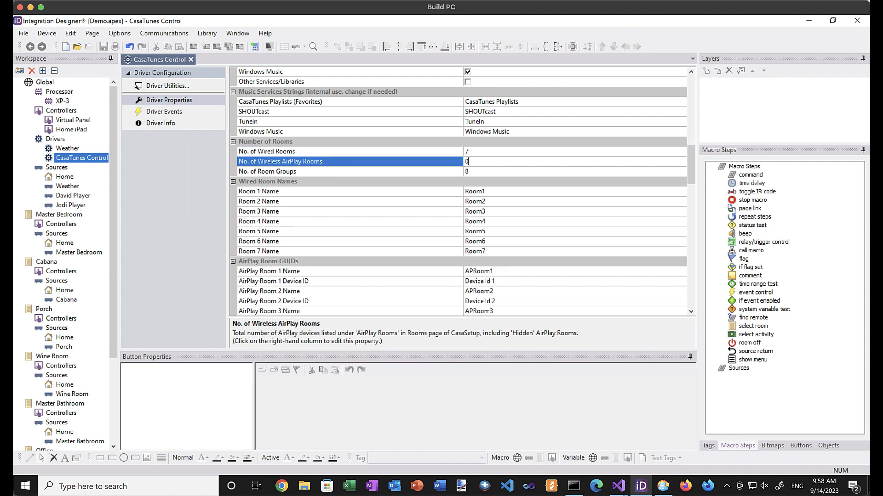
left_click(474, 172)
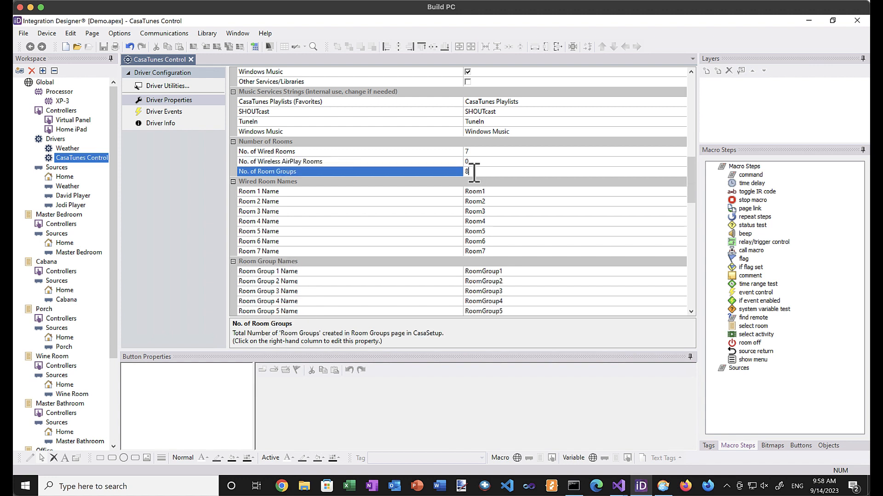
type("0")
key("Return")
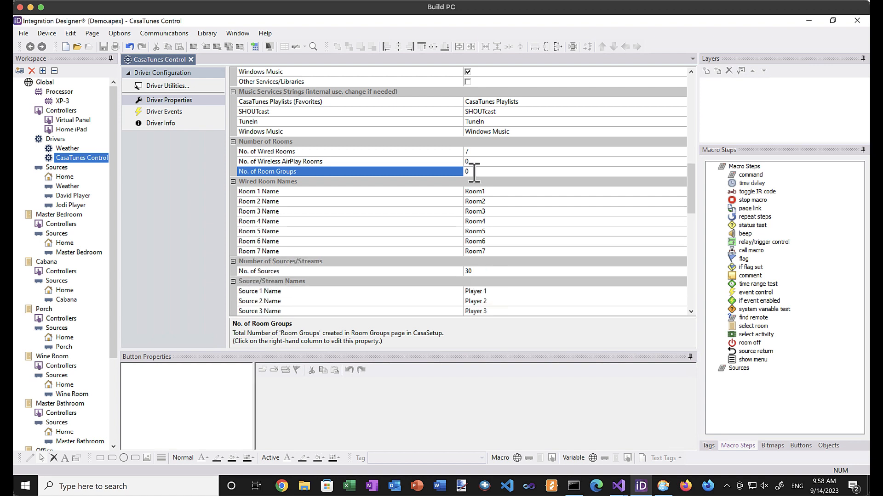
left_click(474, 191)
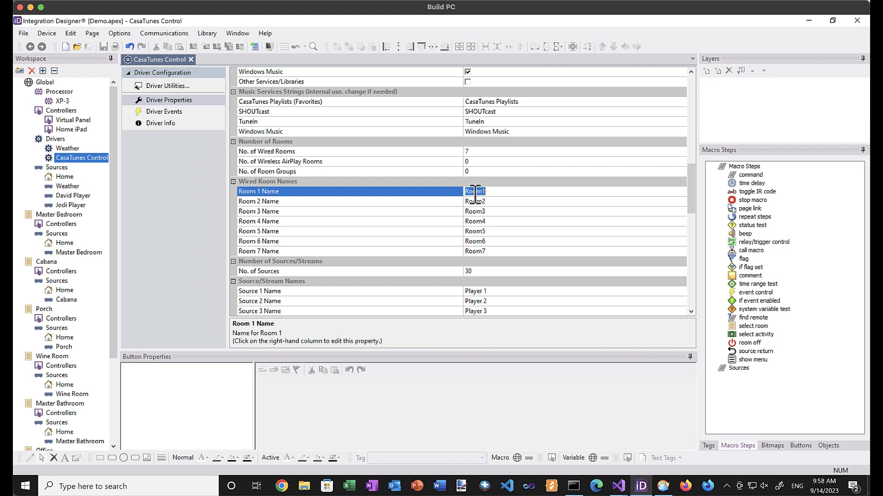
Name wired rooms 1–3 Master Bedroom, Cabana and Porch.
type("Master Bedroom")
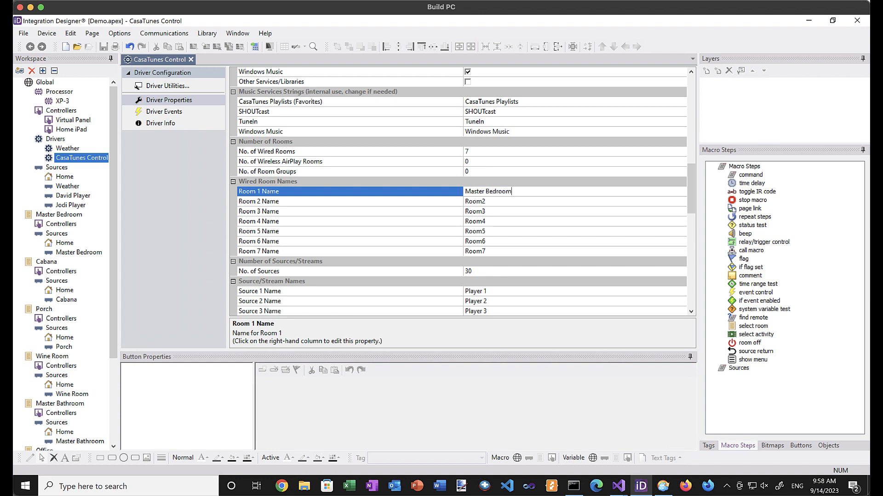
left_click(488, 201)
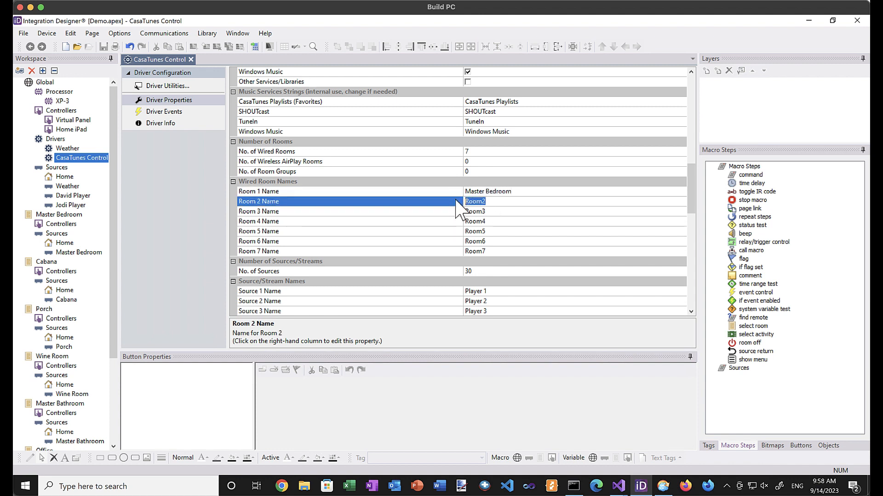
type("Cabana")
left_click(488, 210)
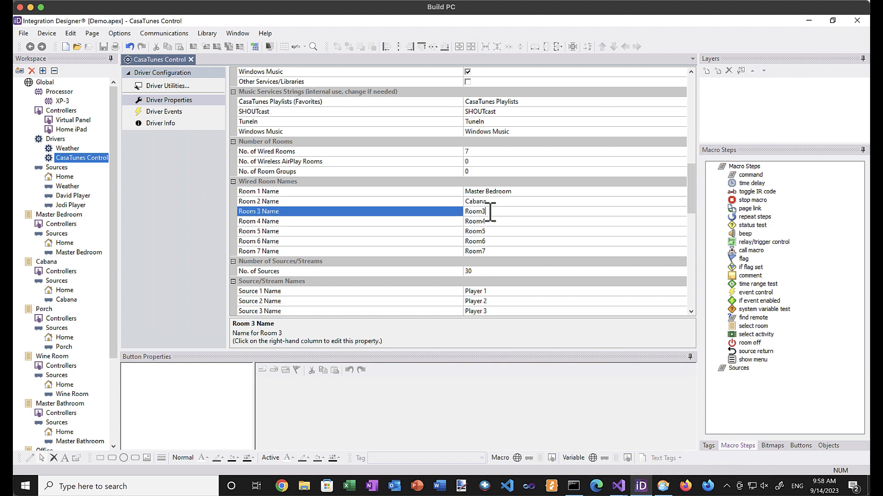
type("Porch")
left_click(490, 221)
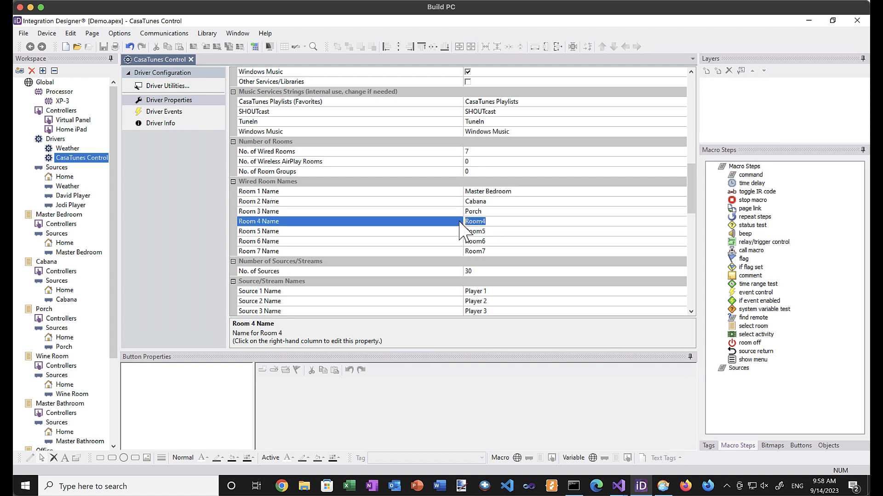
Name wired rooms 4–7 Wine Room, Master Bathroom, Office and Living Room.
type("Wine Room")
key("BackSpace")
key("BackSpace")
key("BackSpace")
type("oom")
left_click(494, 231)
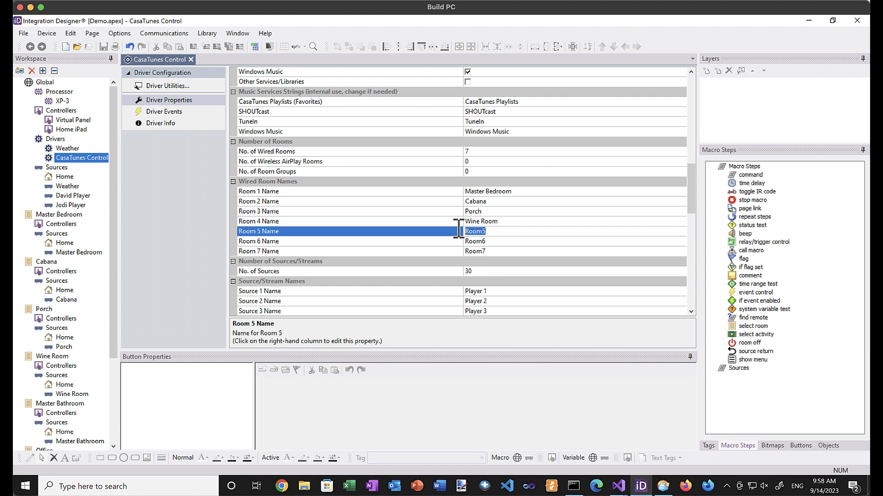
type("Master Bathroom")
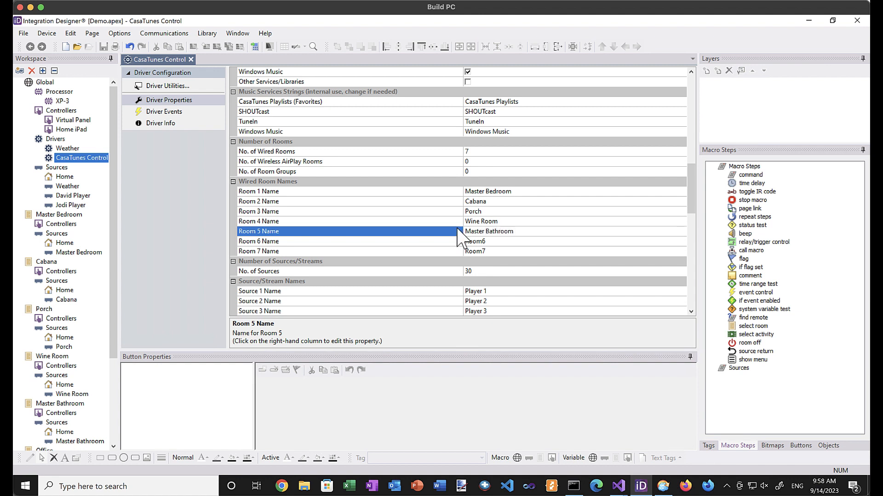
left_click(493, 242)
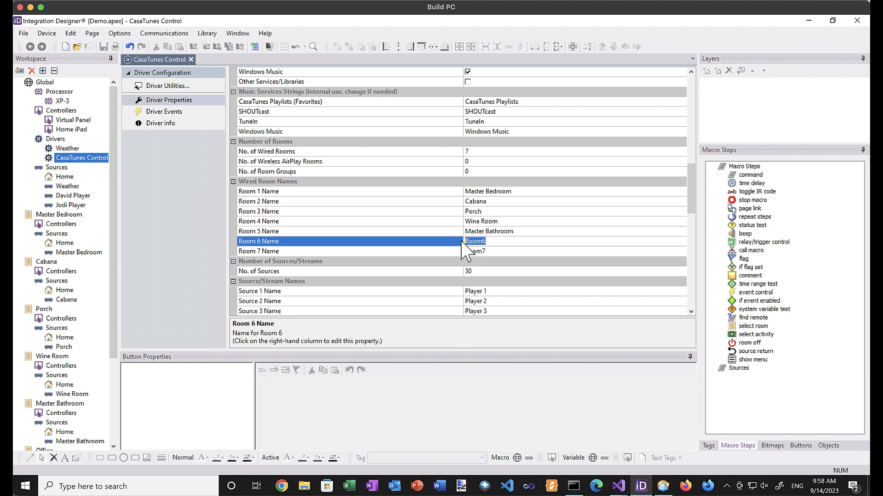
type("Office")
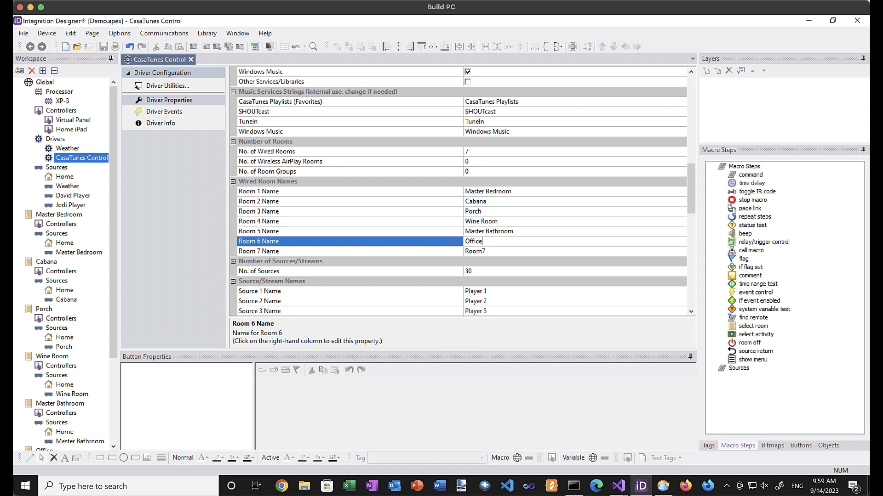
left_click(486, 251)
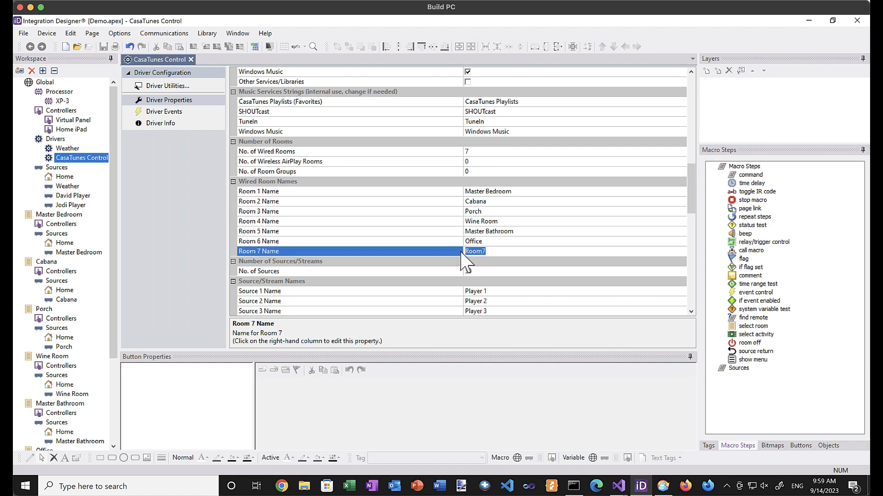
type("Living Room")
left_click(481, 241)
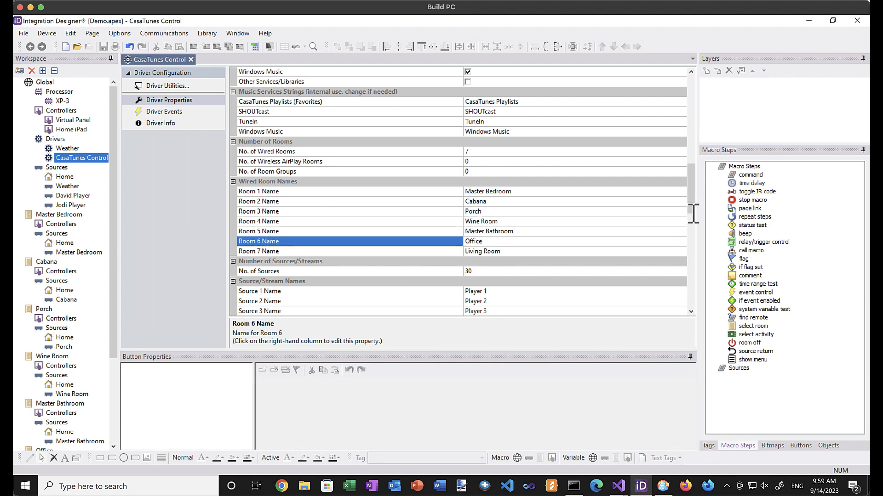
Set No. of Sources to 2 and rename both sources after household members' players.
left_click(476, 272)
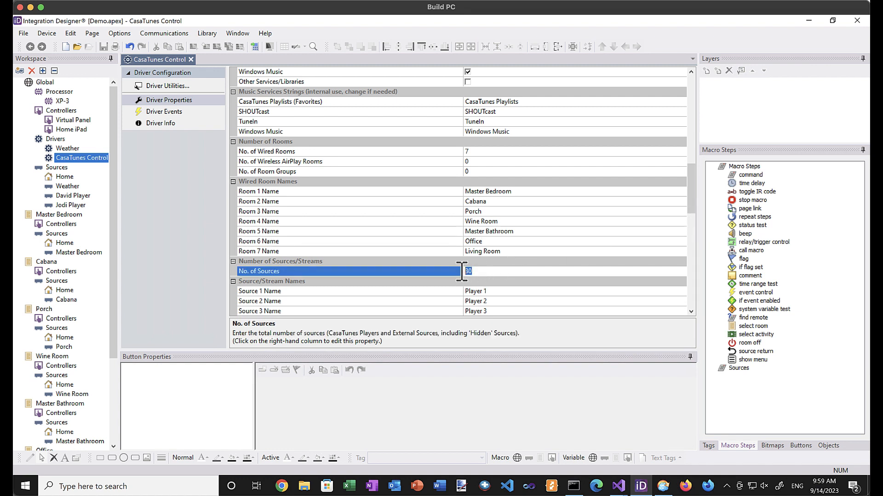
type("2")
left_click(515, 291)
left_click_drag(504, 291, 465, 289)
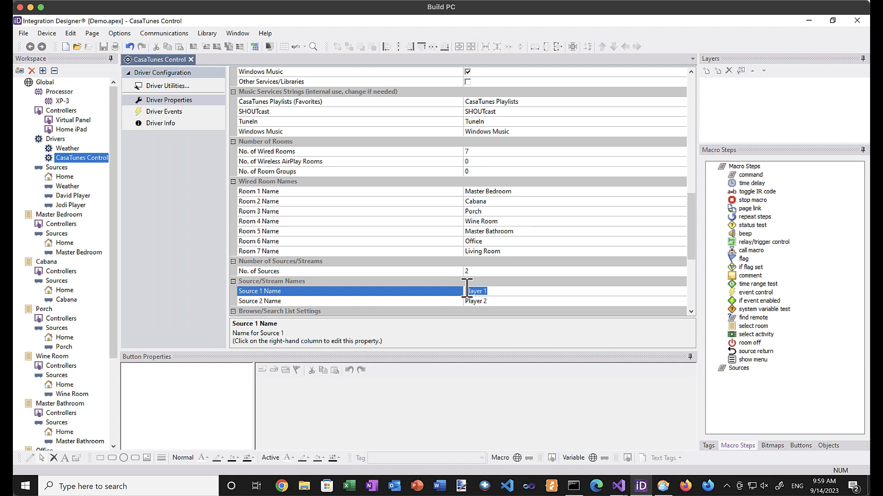
type("David Player")
left_click(499, 302)
left_click(449, 301)
type("J")
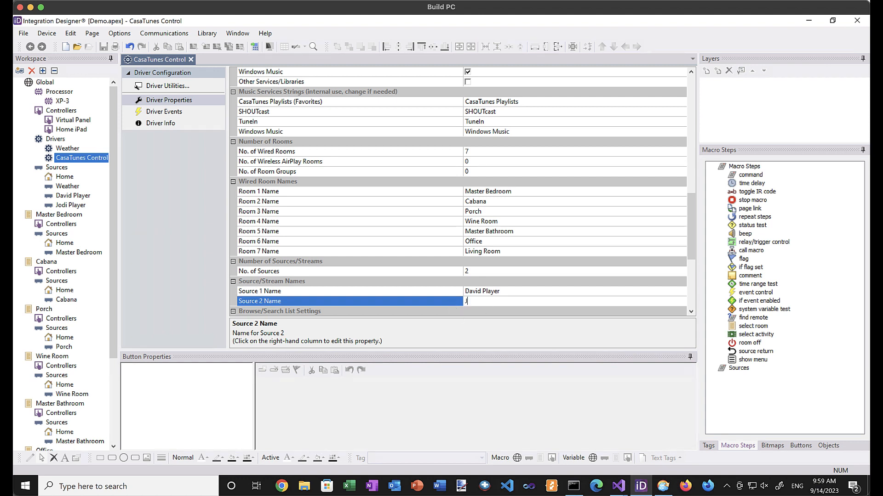
type("odi Player")
left_click(516, 292)
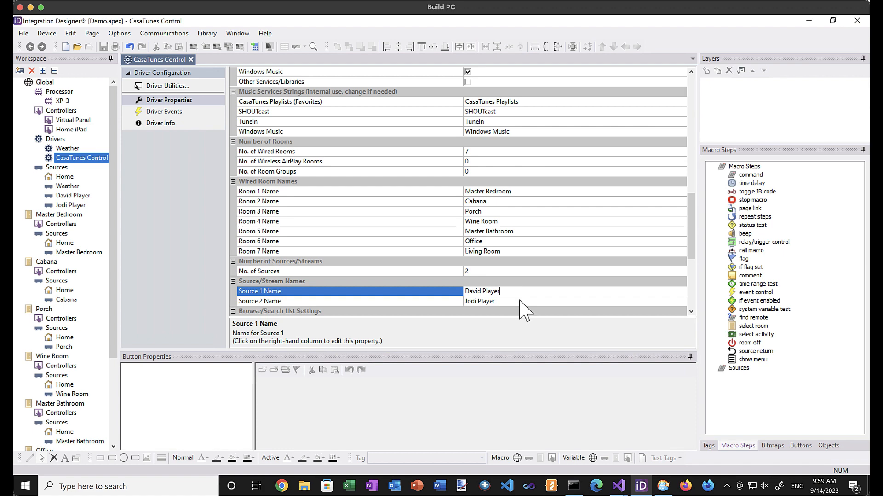
Open the Weather driver's configuration.
scroll(526, 320, "down", 2)
scroll(528, 286, "down", 4)
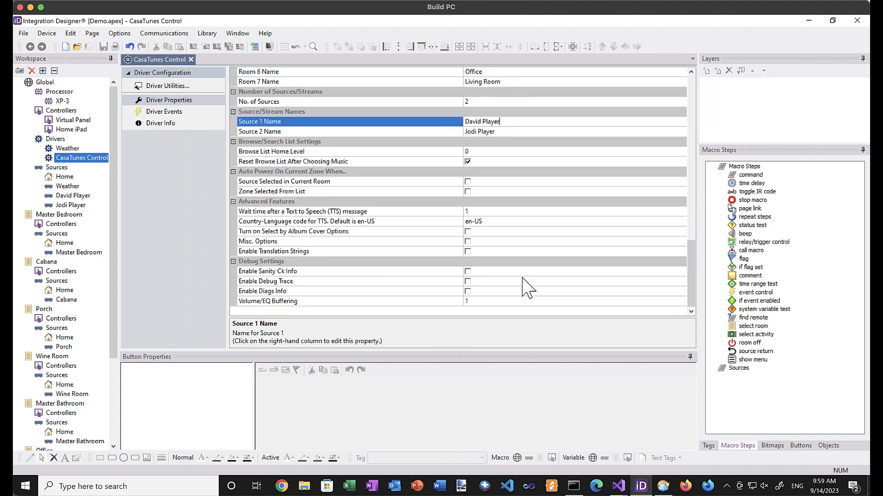
scroll(527, 287, "up", 3)
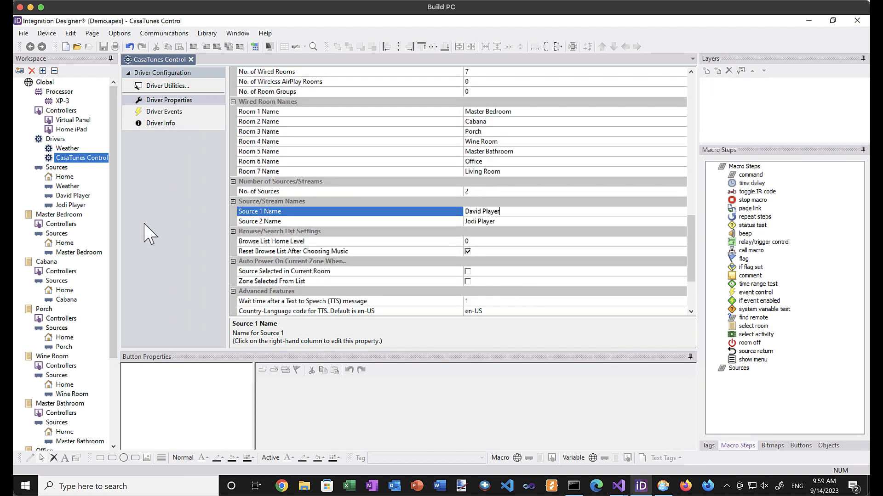
left_click(68, 149)
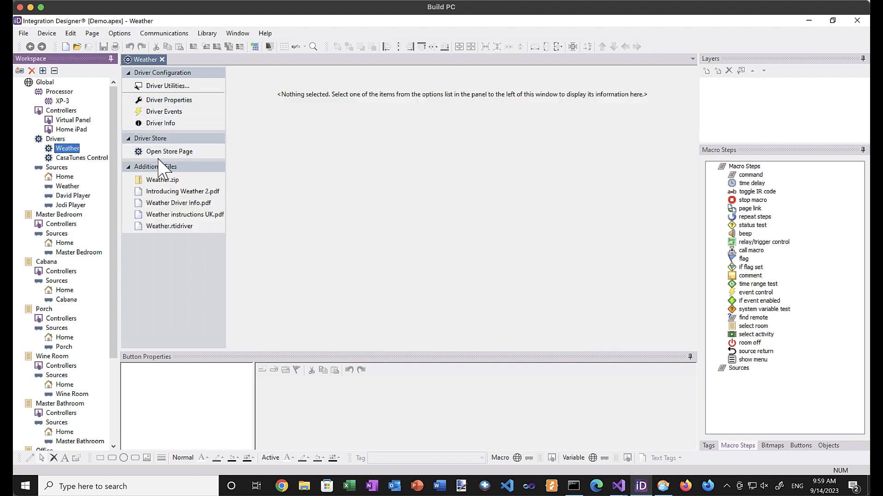
Set the Weather driver's Location to 3278.
left_click(165, 102)
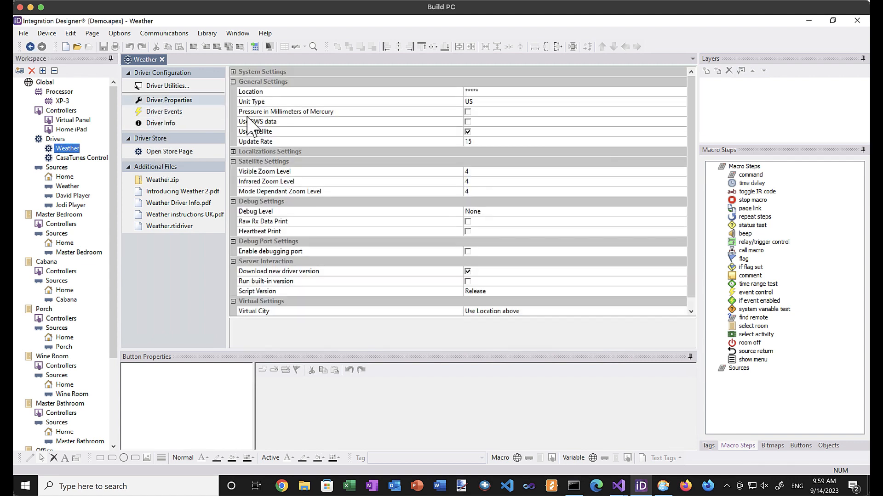
left_click(473, 92)
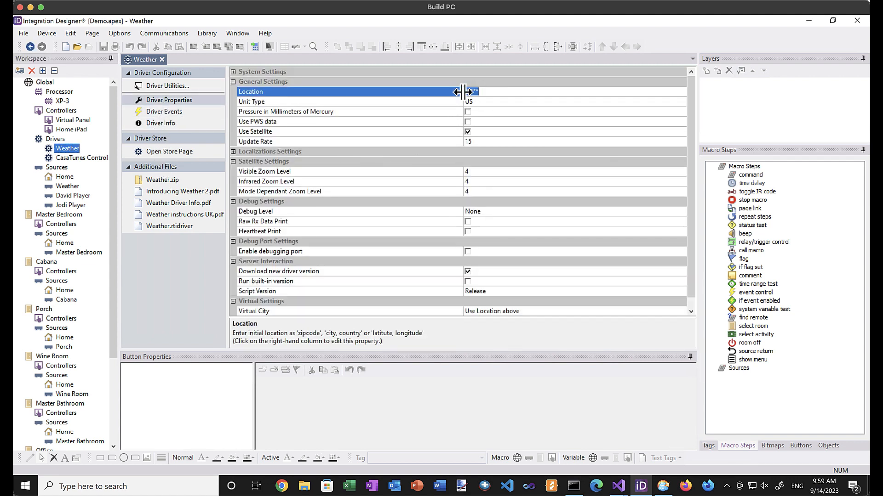
type("3278")
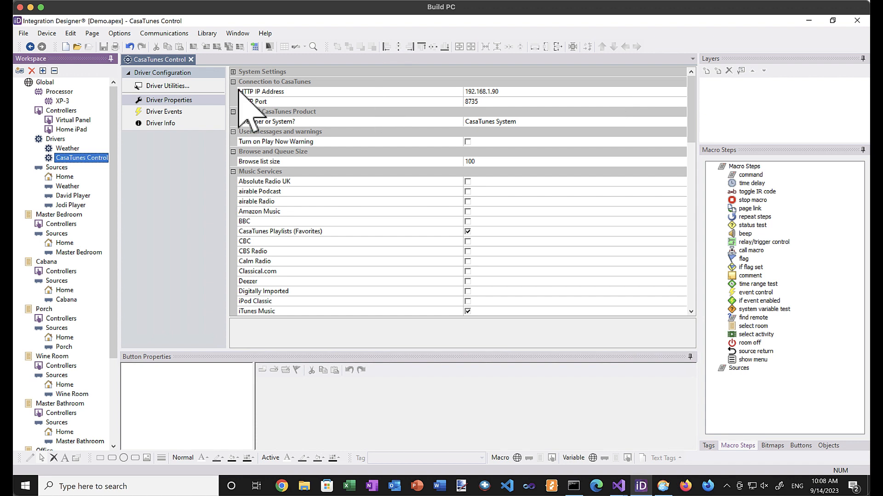
Open the CasaTunes Control driver's events and select Power Off for Master Bedroom.
mouse_move(75, 159)
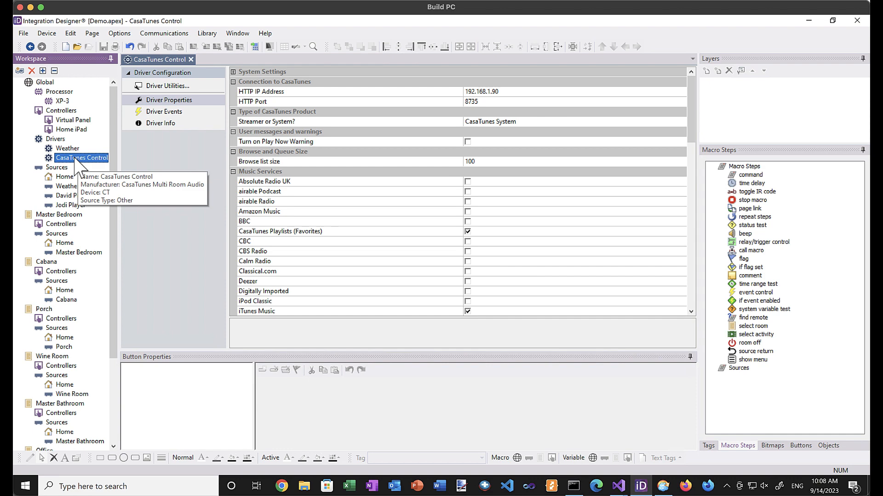
left_click(170, 112)
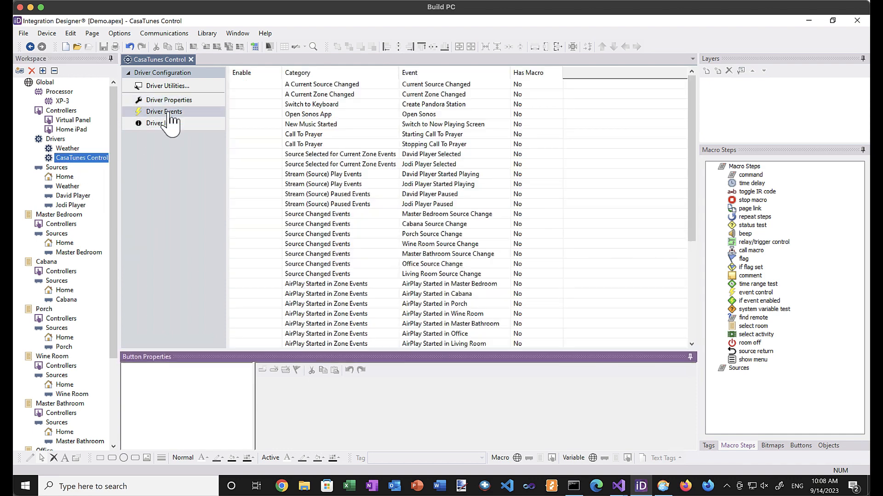
scroll(320, 188, "down", 5)
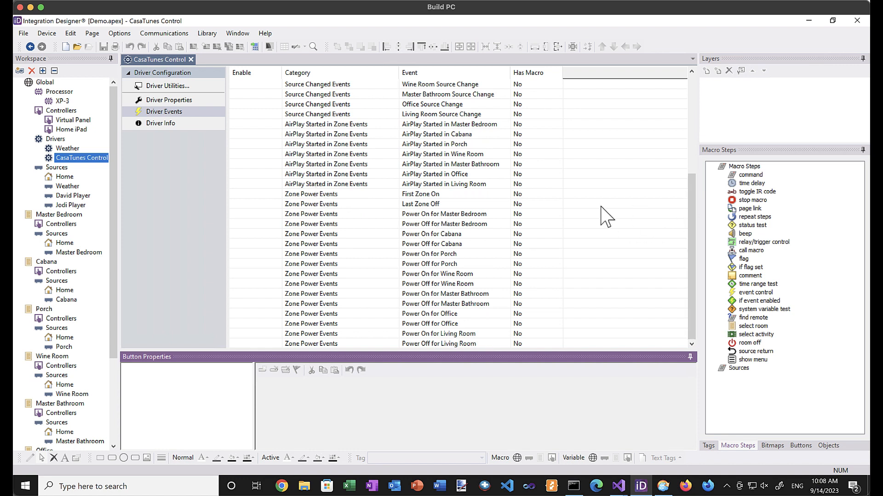
left_click(420, 225)
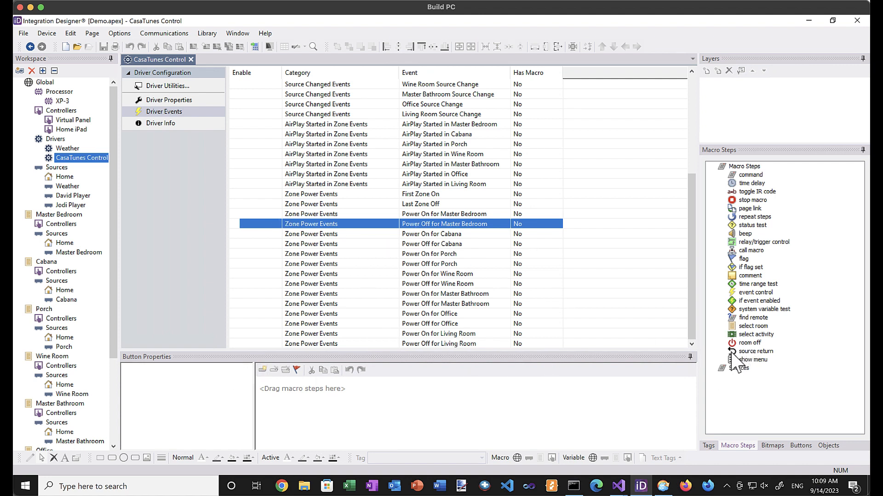
Add a room off step set to Master Bedroom to its Power Off macro.
left_click(746, 343)
left_click_drag(747, 351, 476, 379)
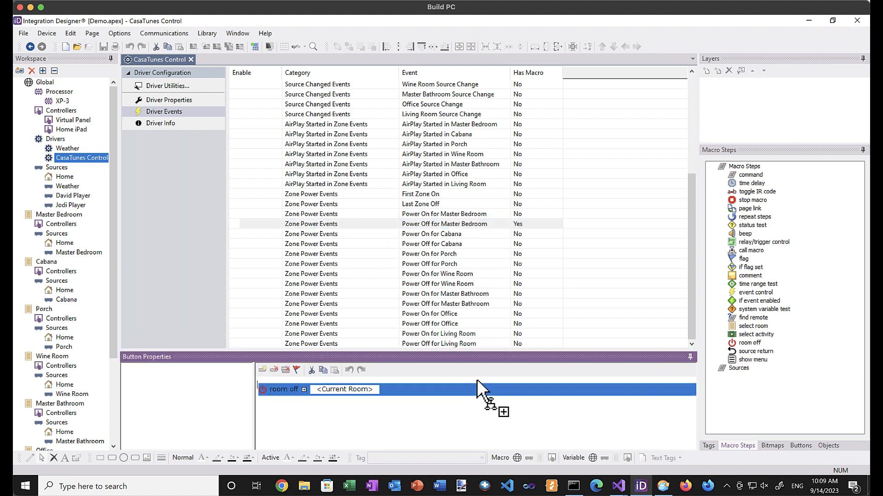
key("ctrl+z")
left_click_drag(747, 344, 531, 380)
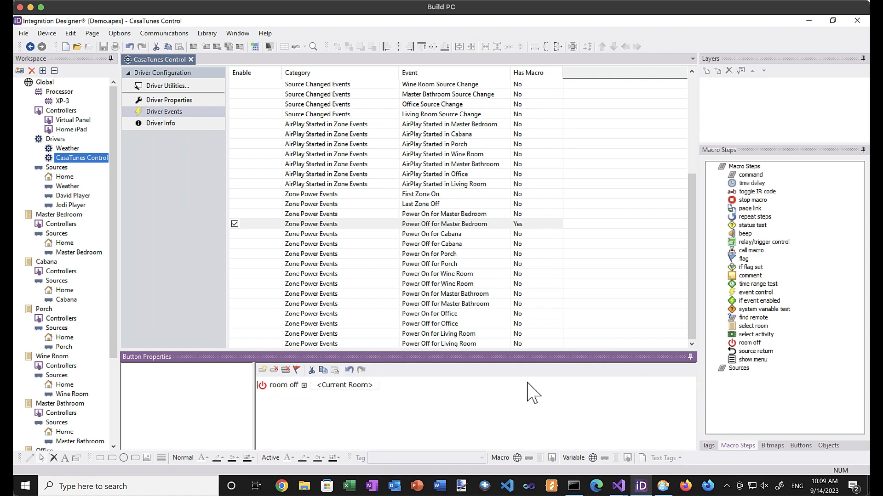
left_click(342, 387)
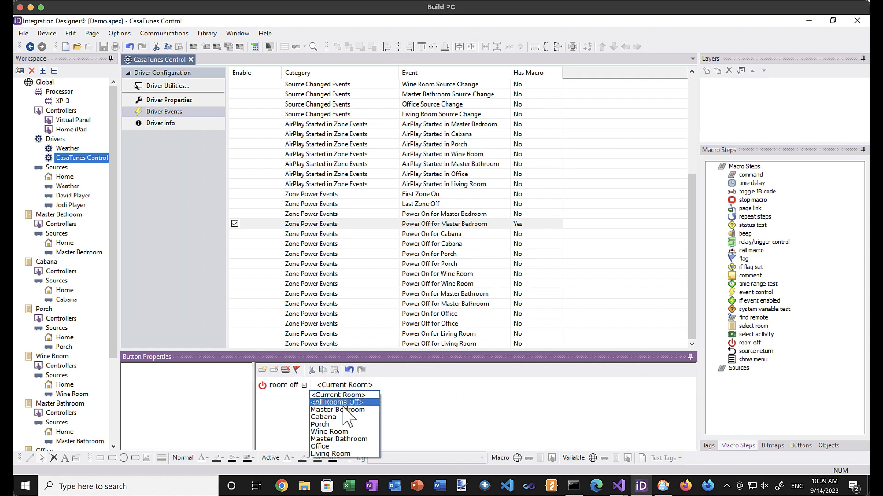
left_click(348, 408)
Give the Cabana and Porch Power Off events room off steps for their rooms.
left_click(435, 245)
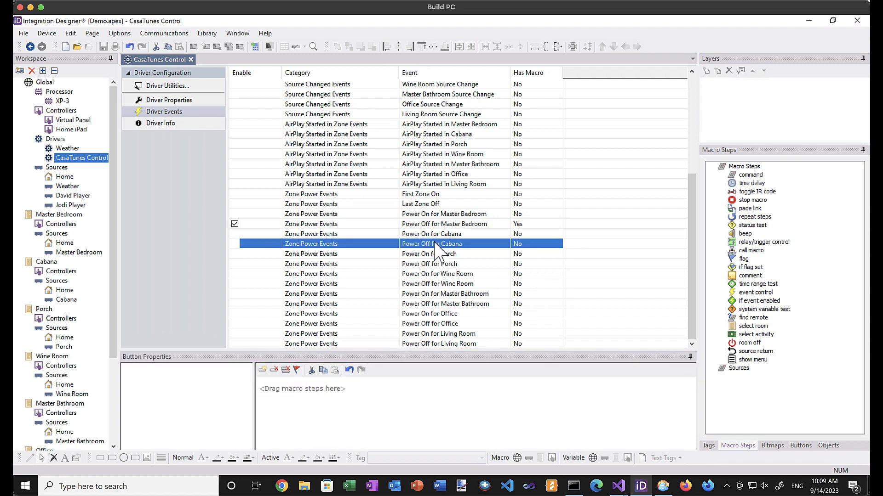
left_click_drag(739, 348, 452, 381)
left_click(370, 387)
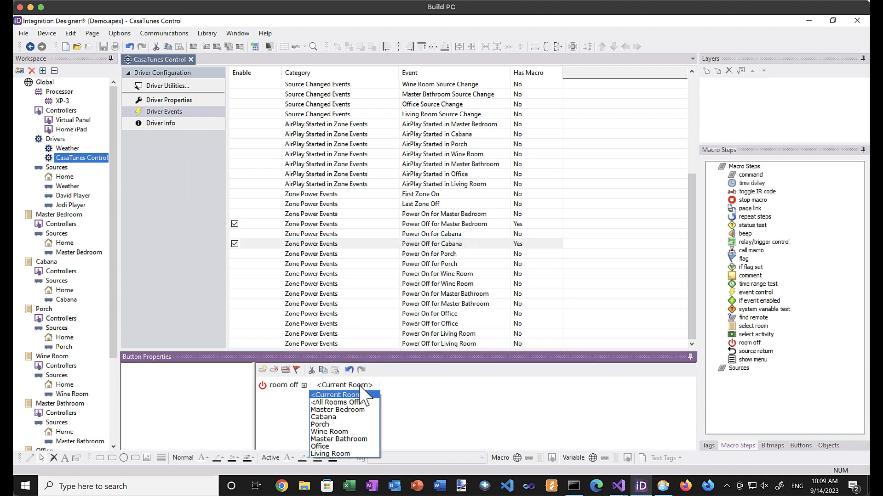
left_click(350, 415)
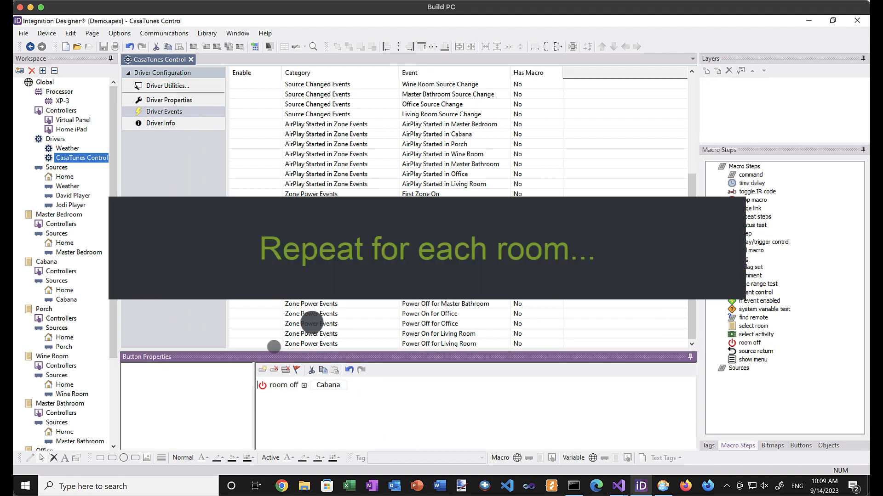
left_click(432, 264)
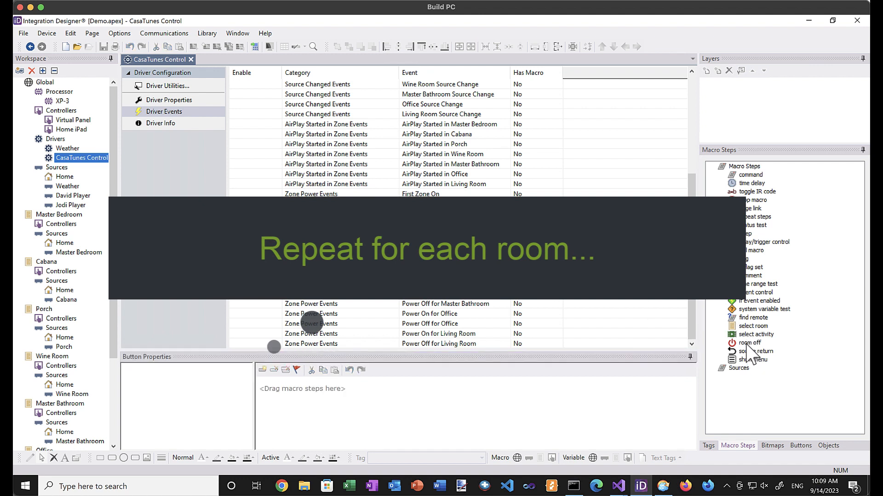
left_click_drag(744, 344, 534, 391)
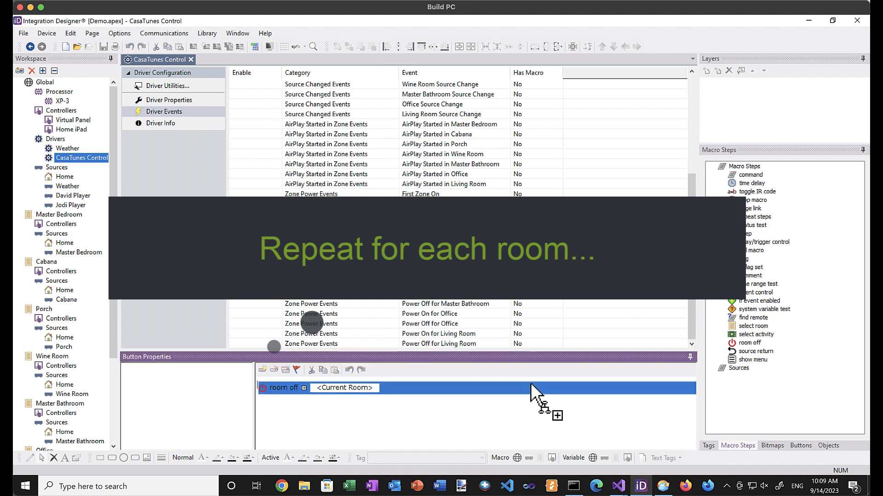
left_click(341, 386)
left_click(338, 424)
Give the Wine Room and Master Bathroom Power Off events matching room off steps.
left_click(435, 284)
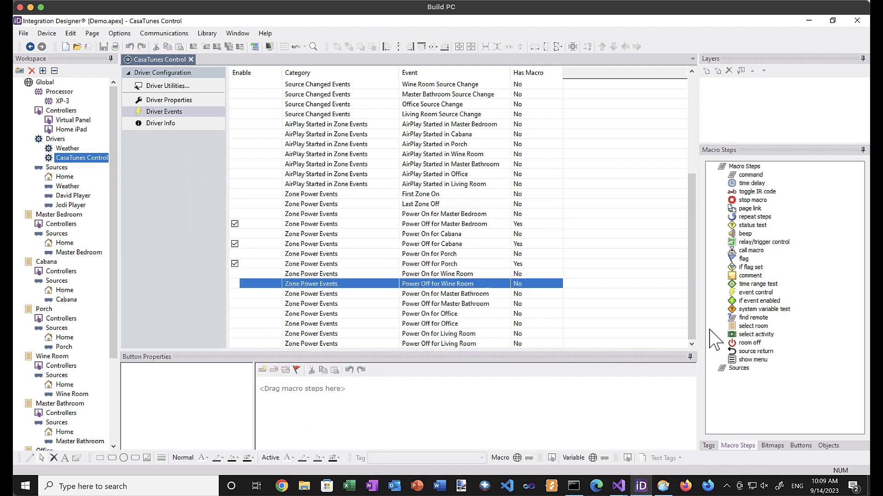
left_click_drag(745, 343, 510, 380)
left_click(344, 386)
left_click(329, 432)
left_click(441, 304)
left_click_drag(750, 343, 506, 386)
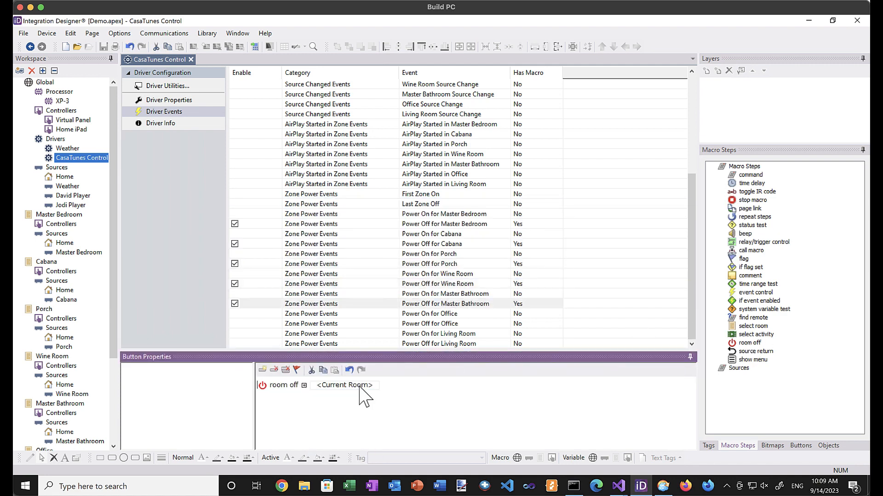
left_click(345, 386)
left_click(340, 439)
Add room off steps for Office and Living Room, then open Master Bedroom's settings.
left_click(441, 323)
left_click_drag(749, 343, 505, 386)
left_click(345, 386)
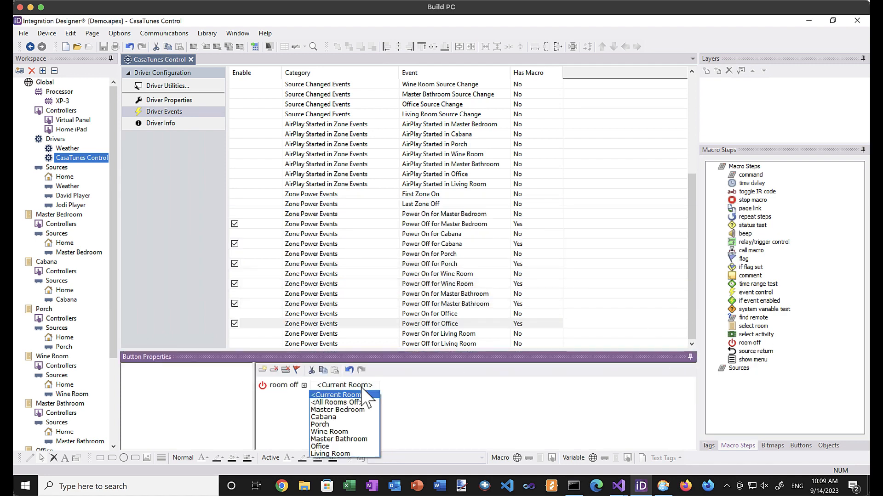
left_click(319, 447)
left_click(459, 344)
left_click_drag(749, 343, 570, 390)
left_click(345, 385)
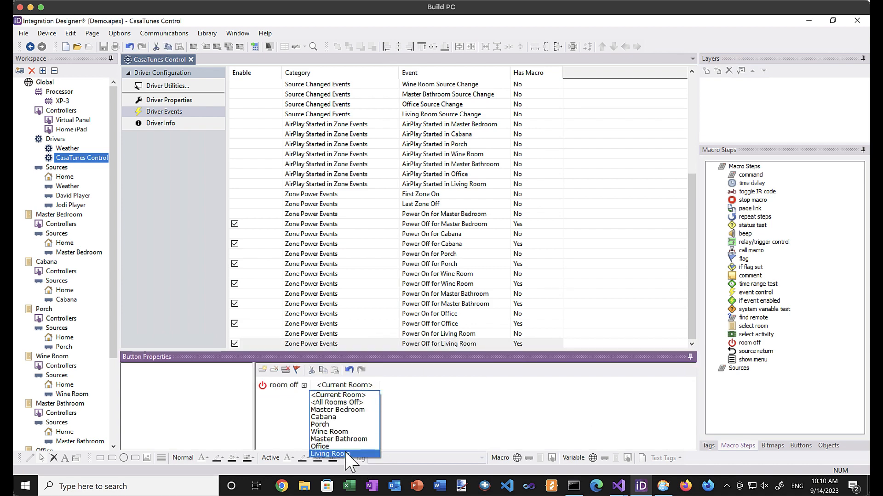
left_click(354, 454)
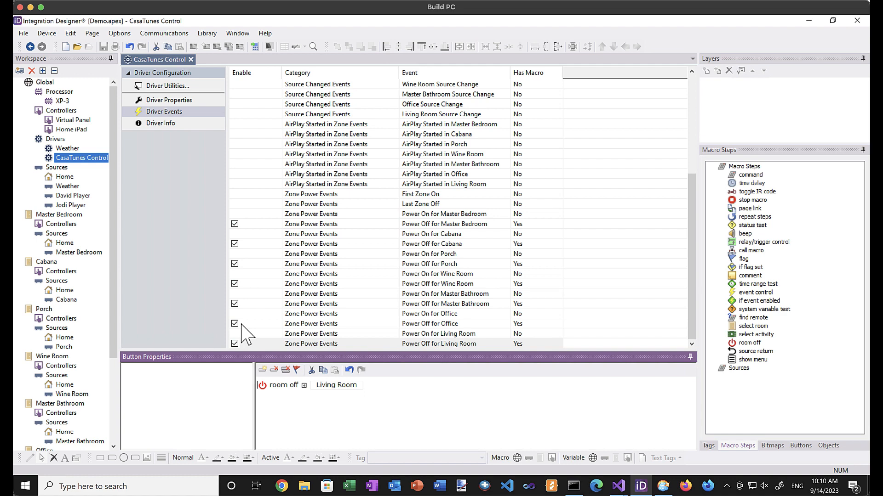
left_click(56, 217)
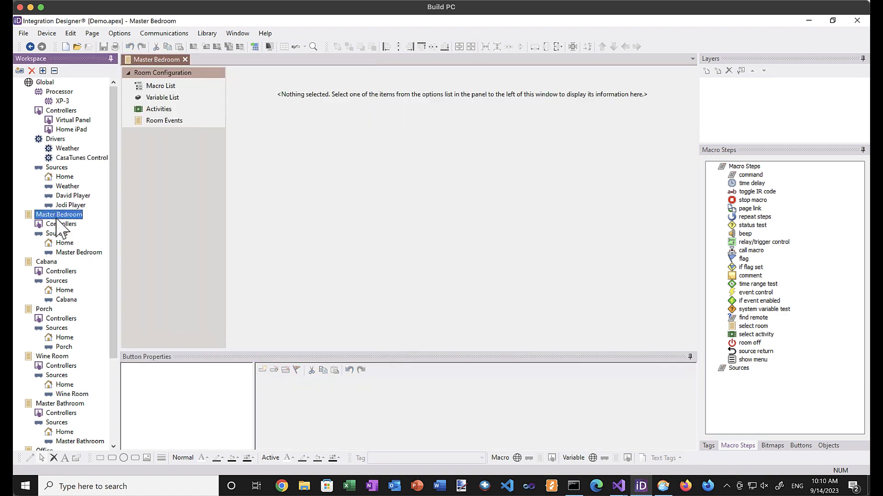
Show Master Bedroom's activities, select David Player, and enlarge the events panel.
left_click(160, 110)
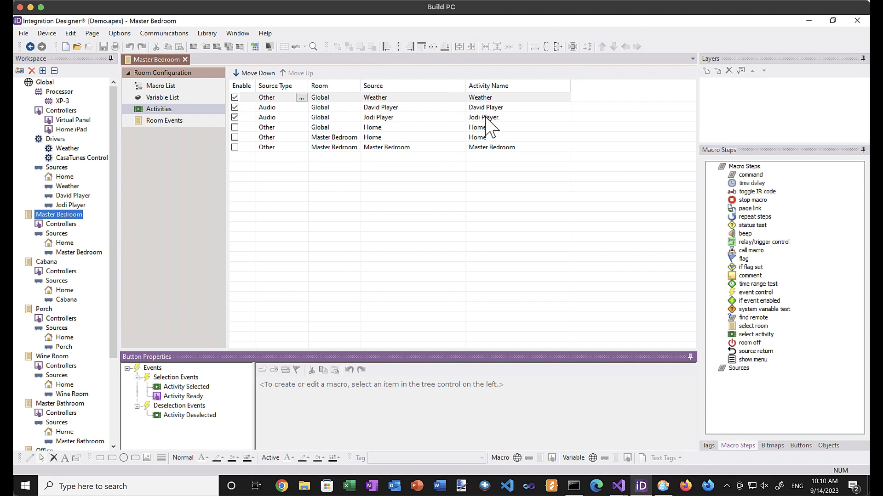
left_click(397, 109)
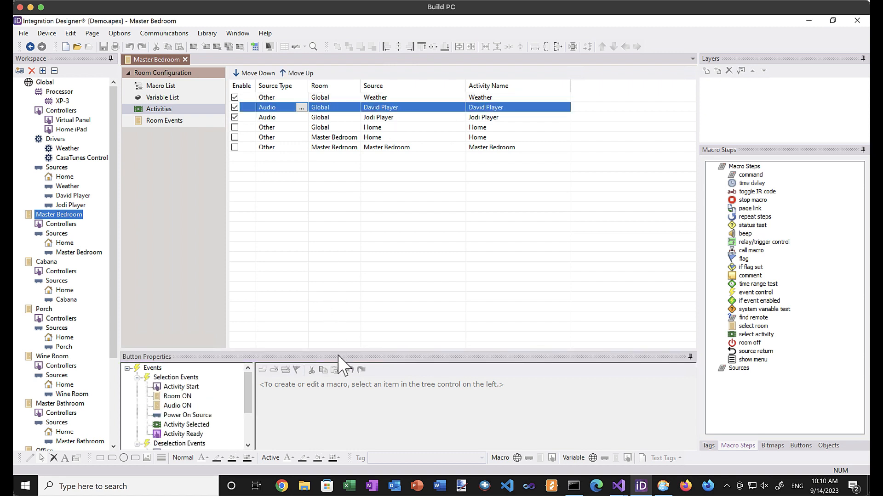
left_click_drag(341, 350, 342, 270)
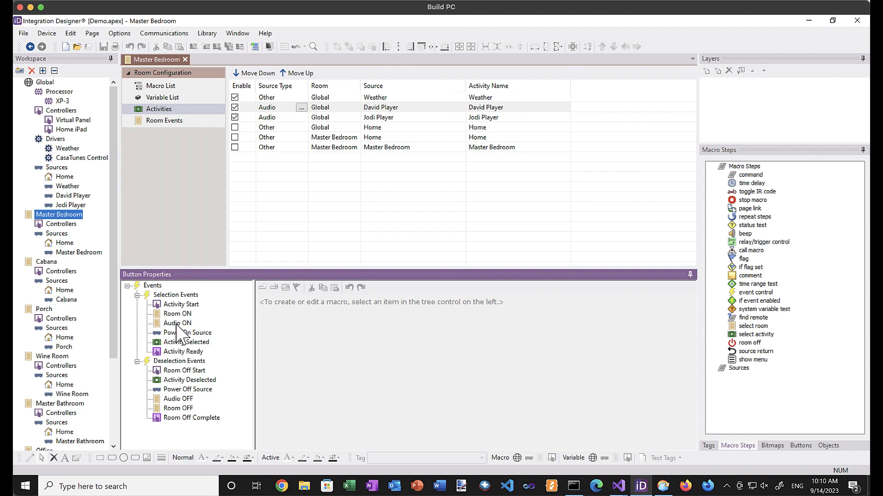
Open the Audio ON macro and expand Sources > CasaTunes Control [Global] commands.
left_click(178, 324)
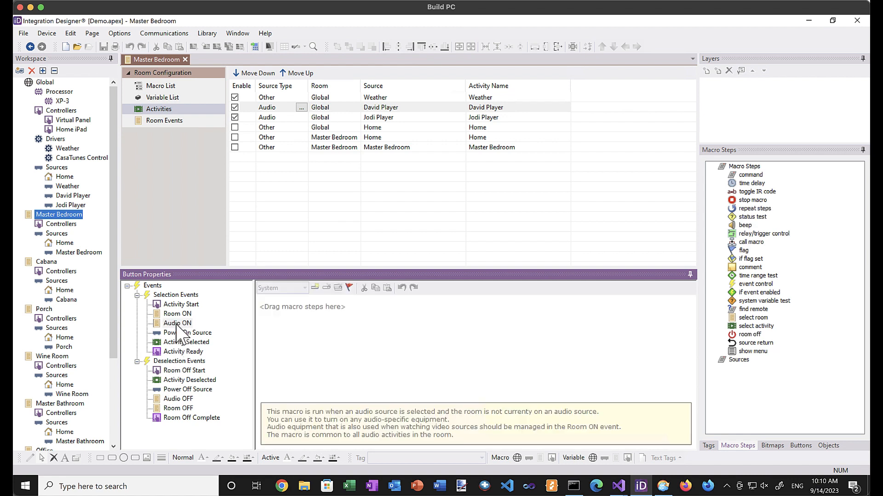
left_click(182, 353)
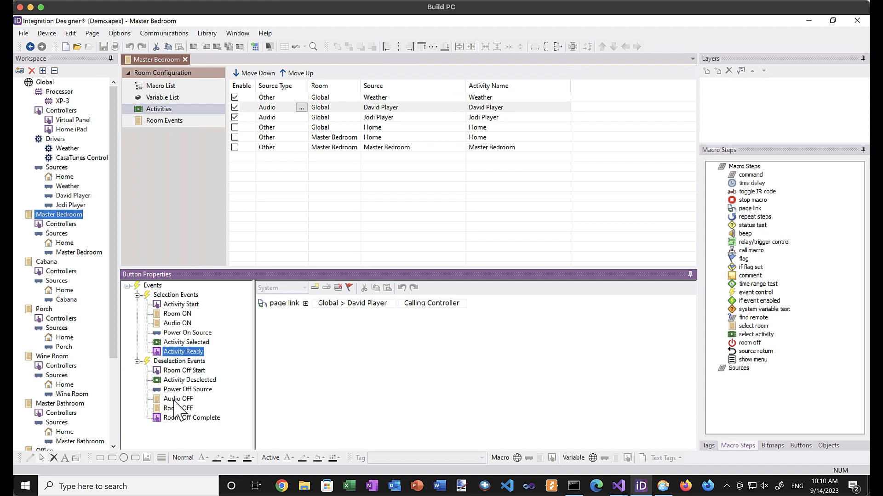
left_click(177, 399)
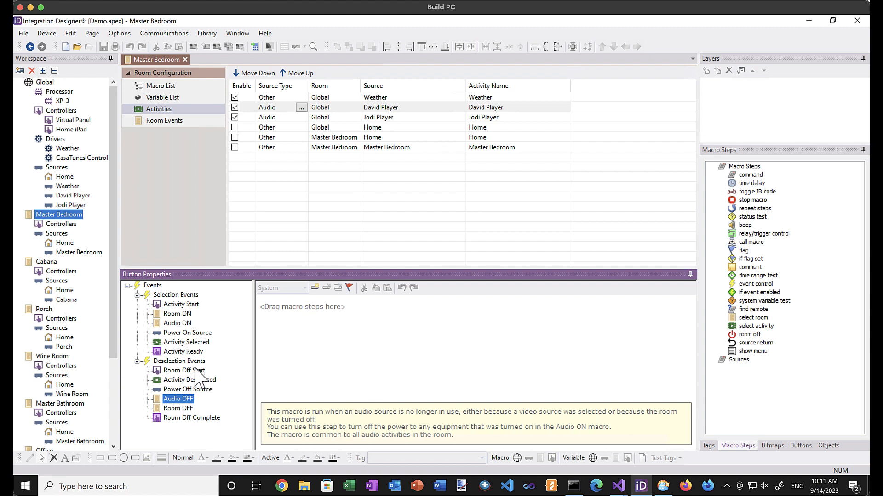
left_click(175, 323)
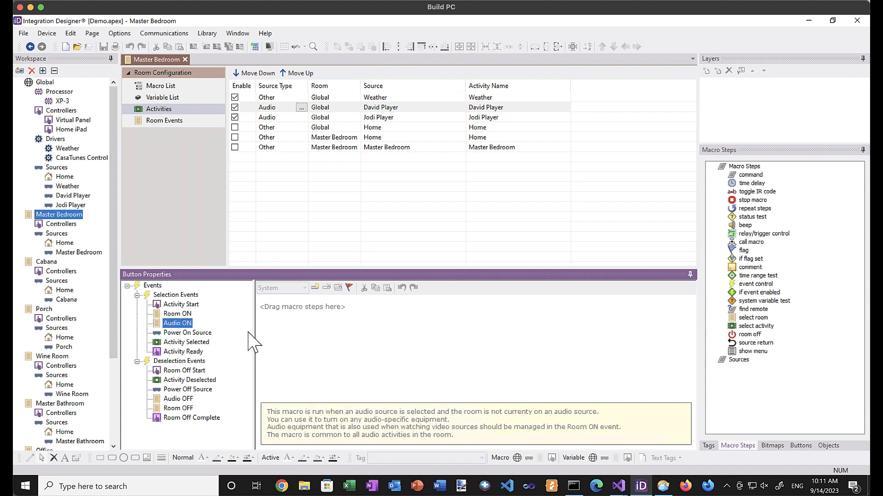
double_click(736, 360)
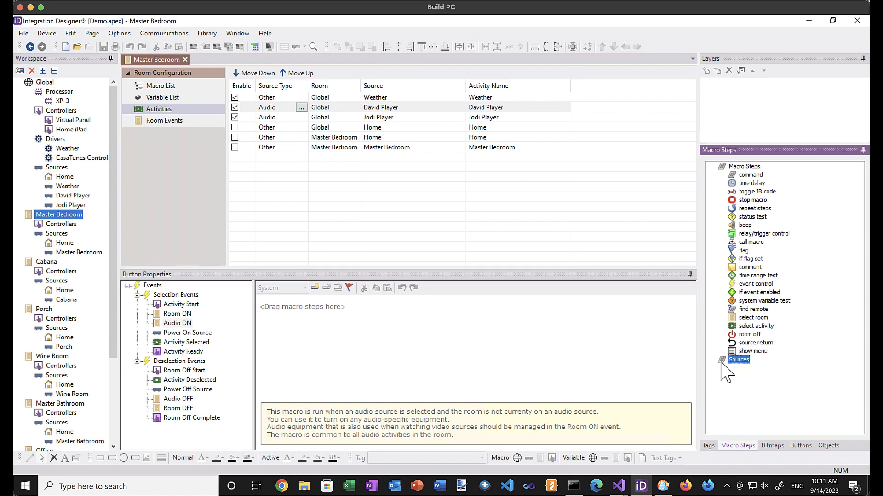
double_click(733, 377)
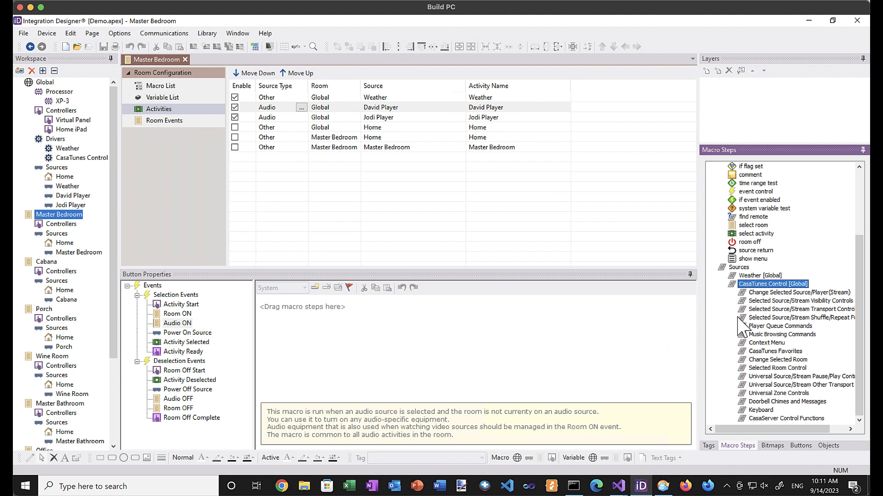
Add Power On for Zone n to Audio ON and Power Off for Zone n to Audio OFF.
left_click(748, 369)
left_click(745, 393)
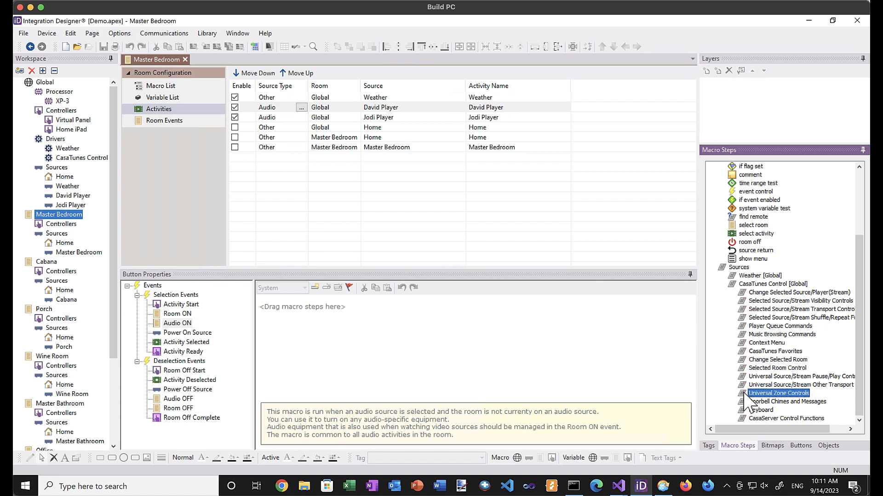
double_click(746, 394)
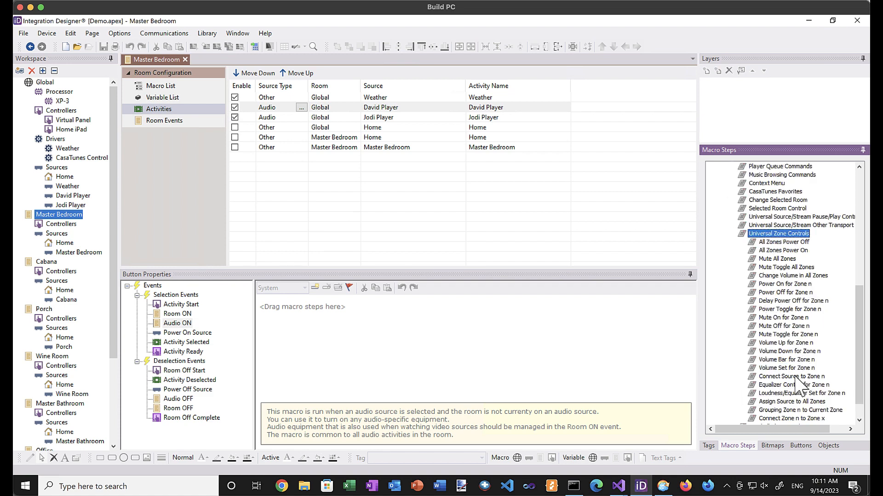
left_click_drag(777, 285, 594, 298)
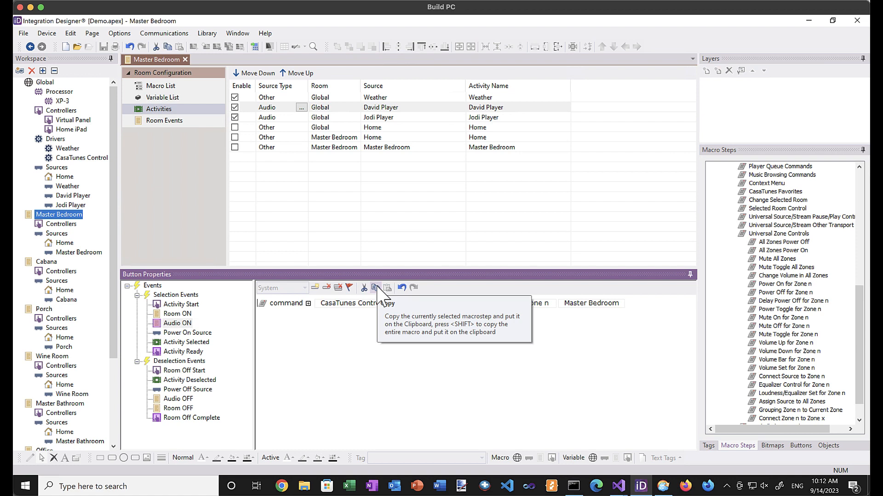
left_click(192, 400)
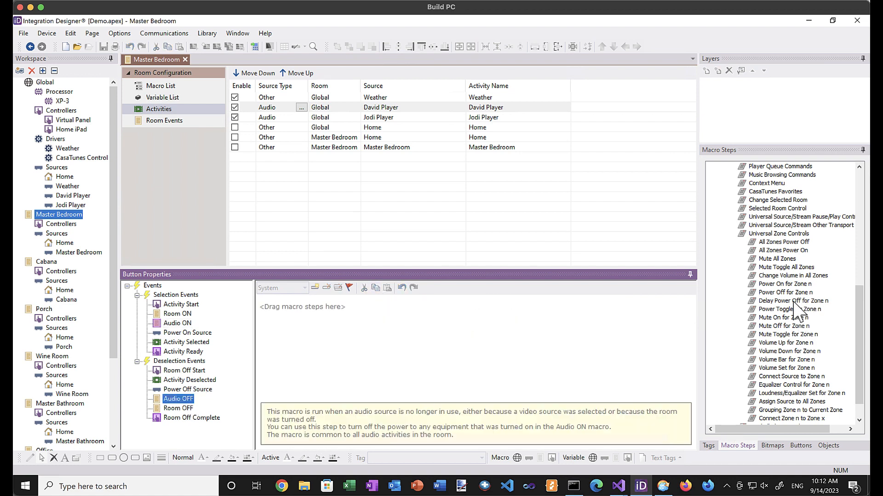
left_click_drag(791, 293, 656, 307)
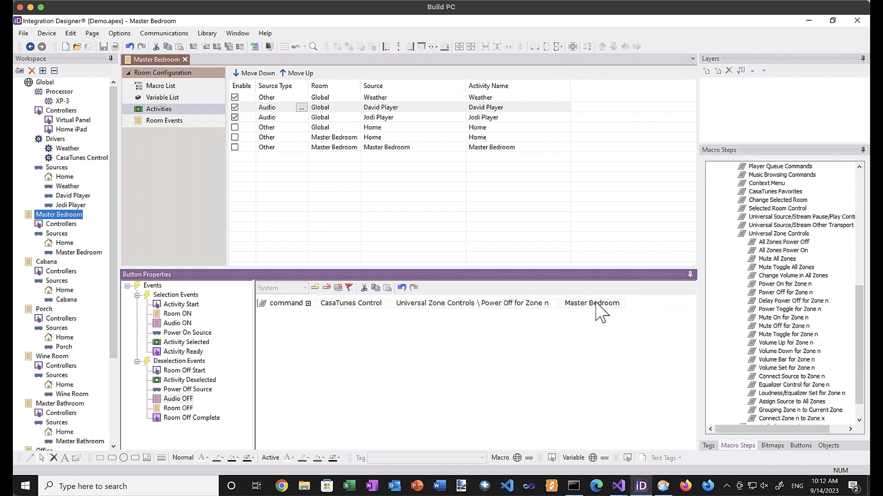
left_click(183, 352)
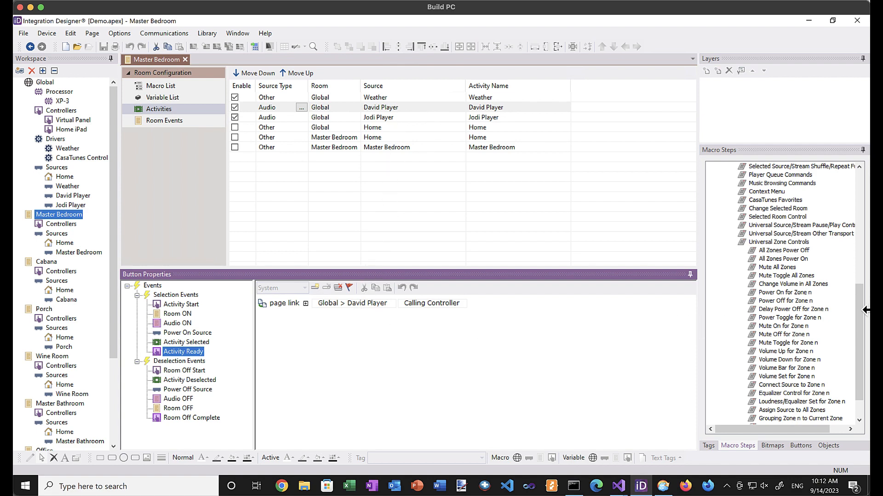
Add Select Specific Room as Current Room for Master Bedroom to Activity Ready.
left_click_drag(865, 313, 864, 304)
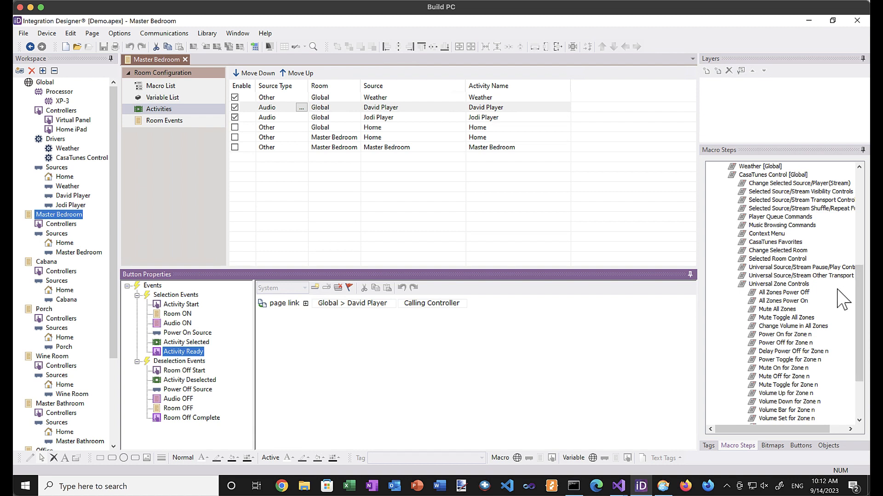
left_click(754, 259)
double_click(745, 262)
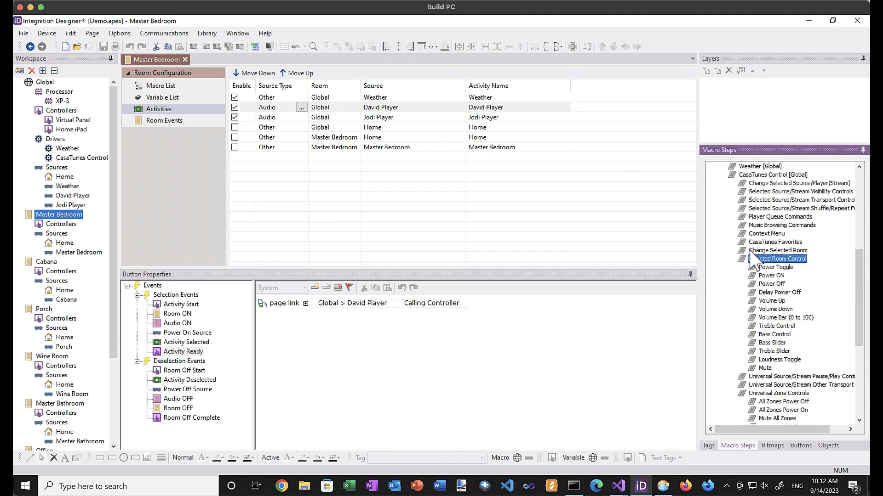
double_click(754, 251)
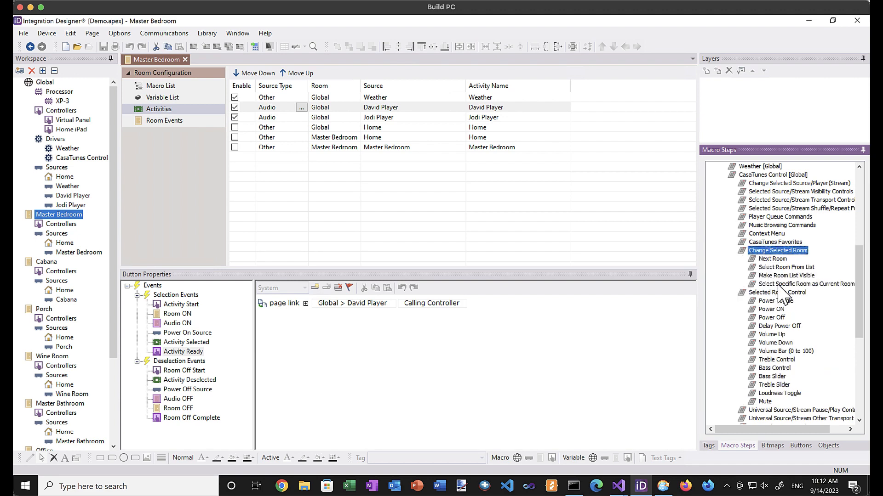
left_click_drag(780, 288, 573, 309)
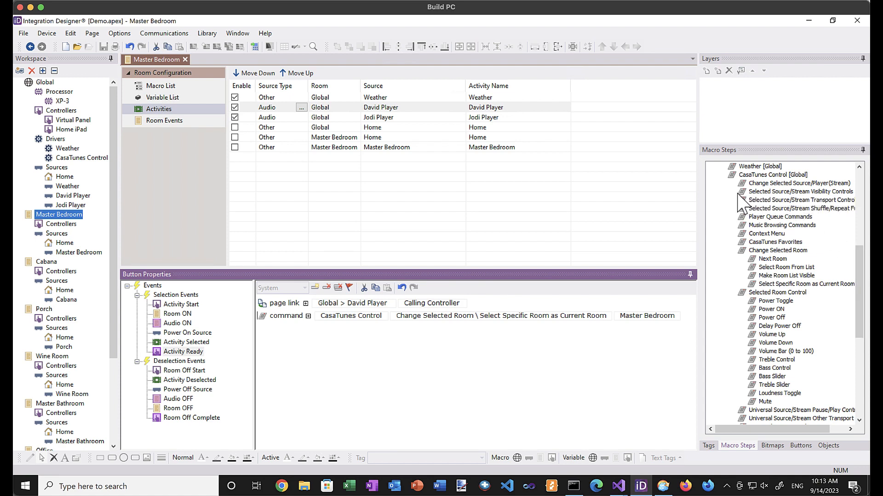
Add Select Source/Stream by Name choosing David Player to Activity Ready.
double_click(749, 184)
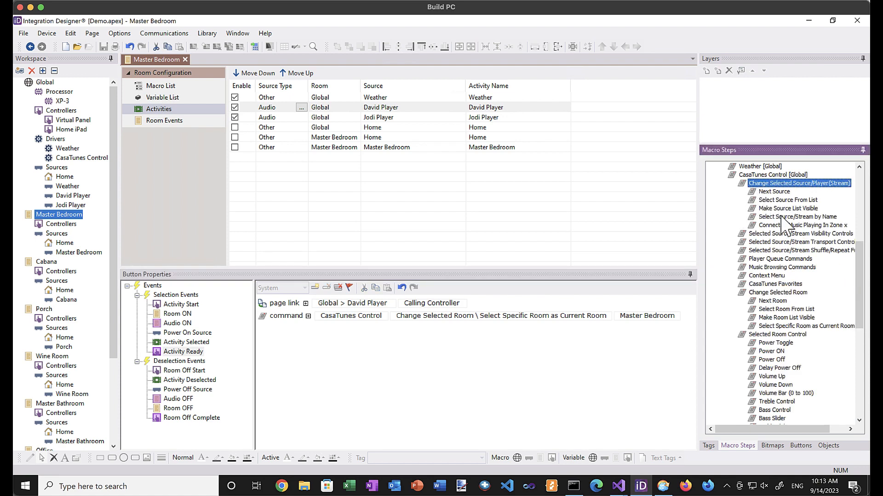
left_click_drag(781, 216, 556, 321)
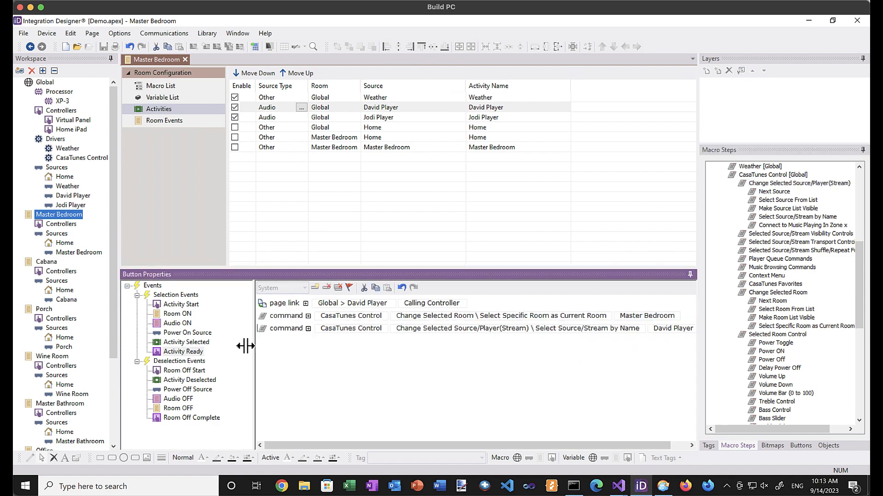
left_click(177, 324)
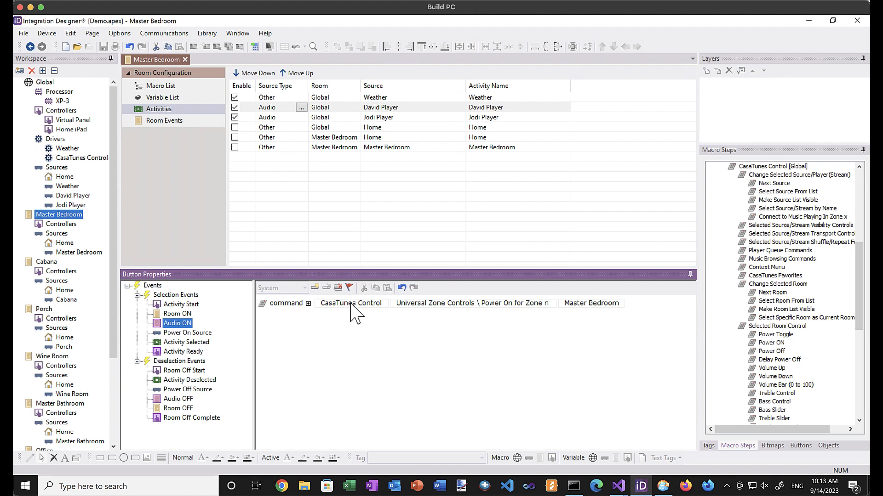
left_click(186, 399)
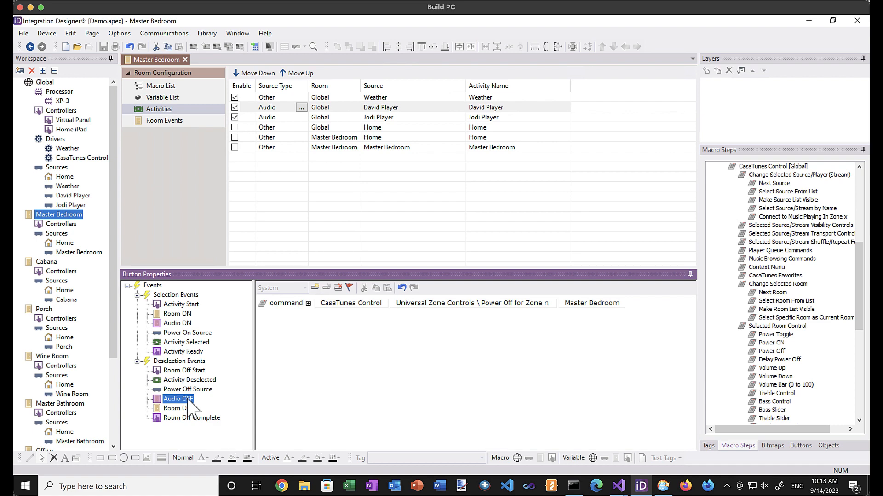
left_click(190, 354)
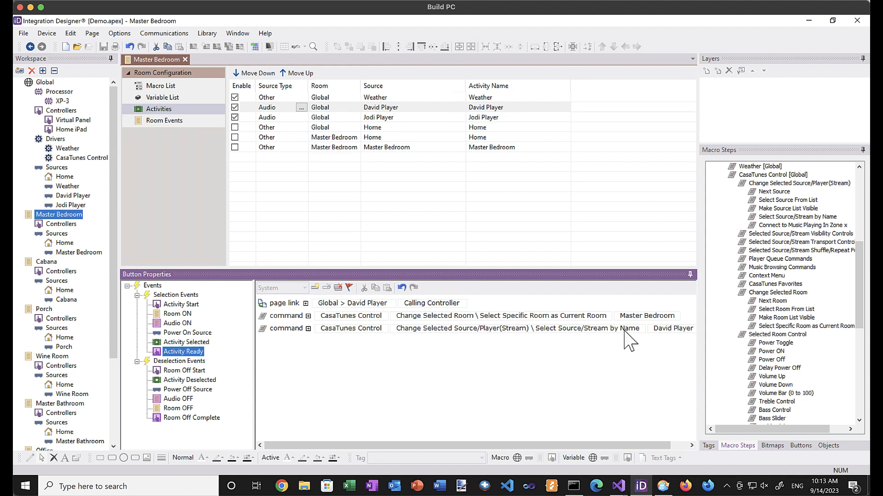
left_click(501, 118)
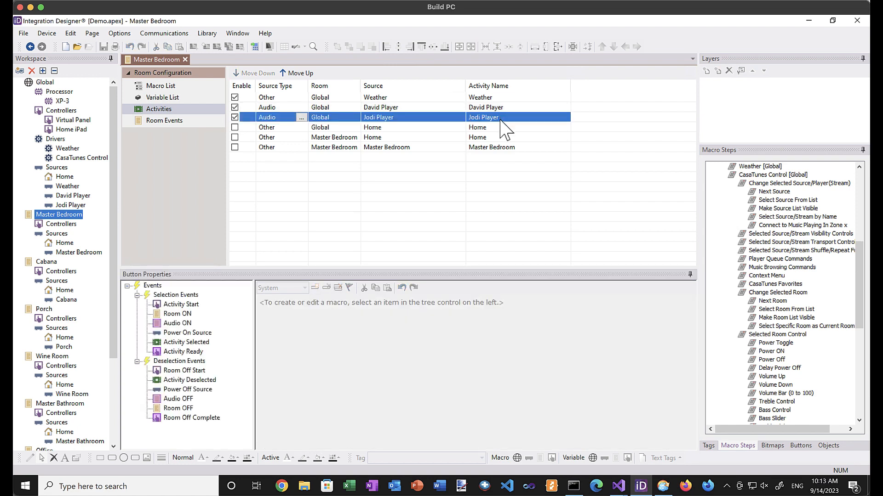
Add Select Specific Room as Current Room for Master Bedroom to Jodi Player's Activity Ready.
left_click(180, 324)
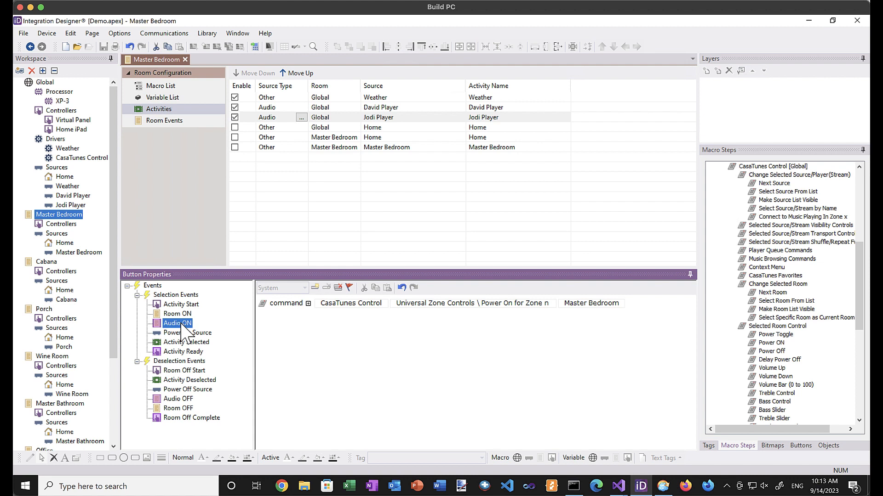
left_click(184, 352)
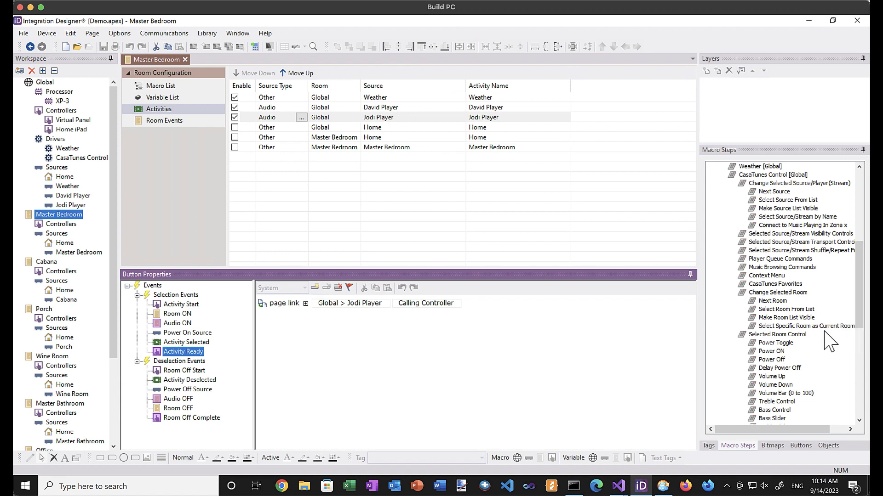
left_click_drag(823, 326, 650, 320)
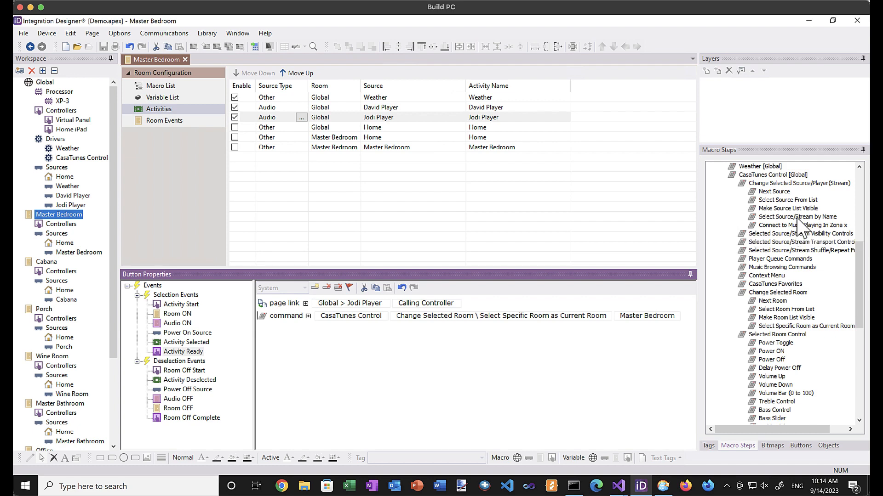
Add Select Source/Stream by Name set to Jodi Player to Activity Ready.
left_click_drag(797, 217, 598, 336)
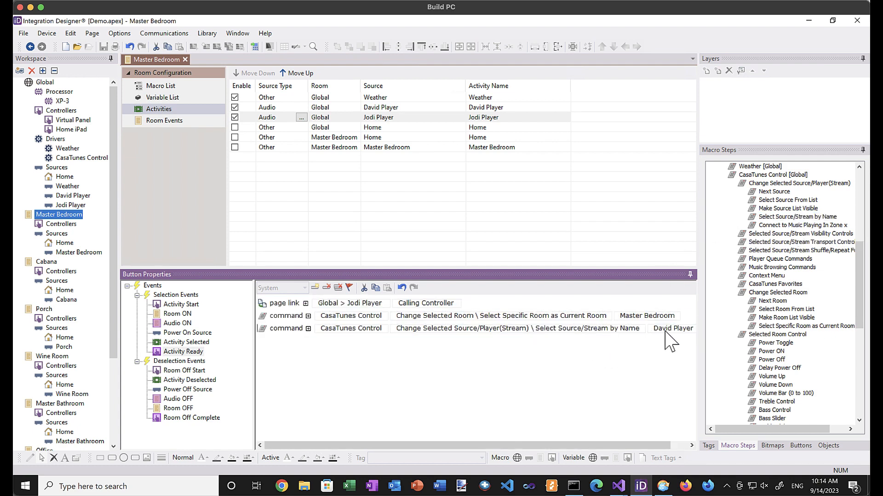
left_click(669, 340)
left_click(670, 343)
left_click(669, 360)
left_click(50, 265)
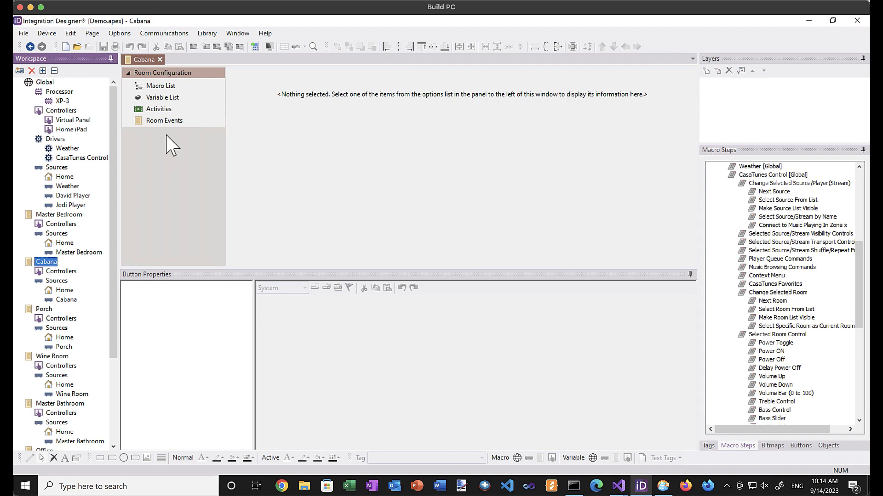
Give Cabana's David Player Audio ON macro Power On for Zone n set to Cabana.
left_click(161, 111)
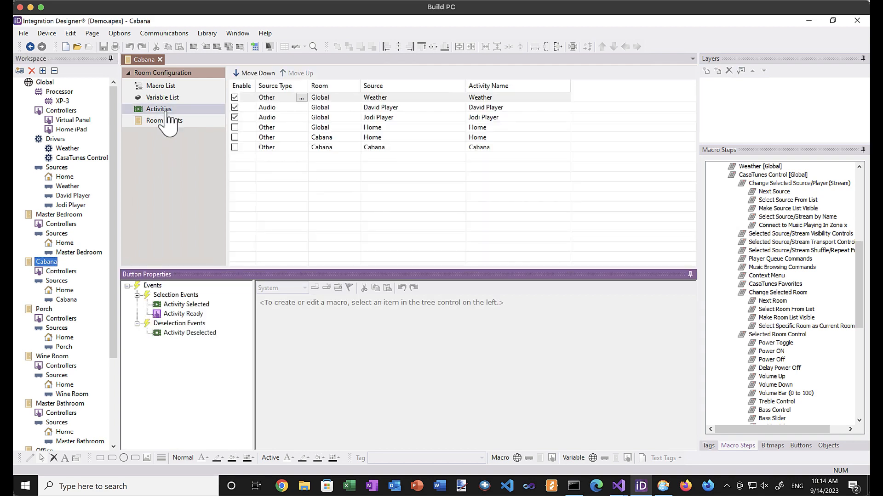
left_click(376, 108)
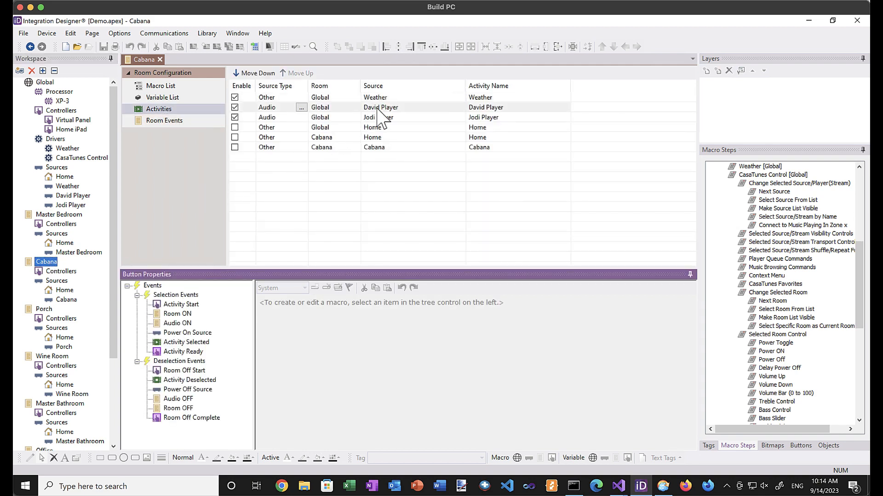
left_click(177, 324)
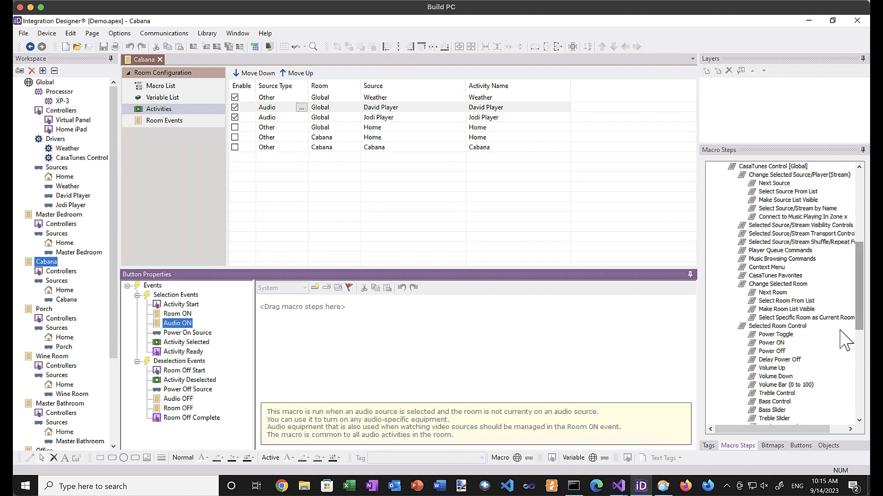
double_click(744, 328)
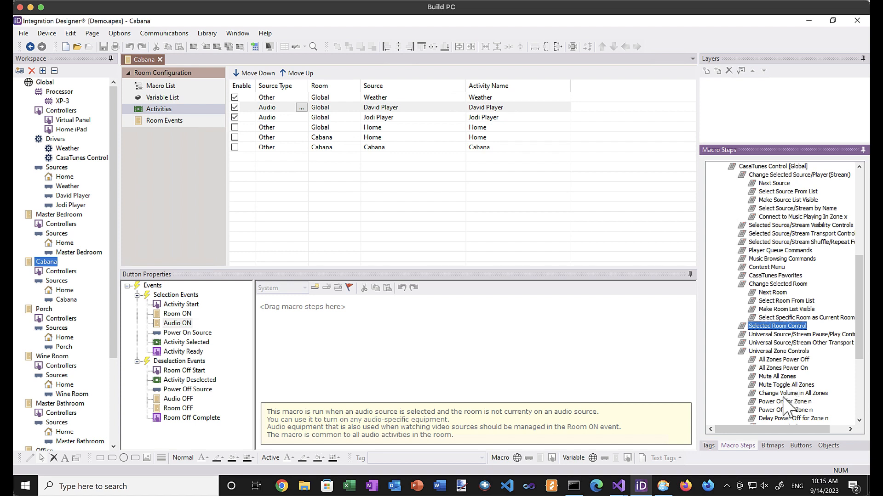
left_click_drag(782, 403, 543, 312)
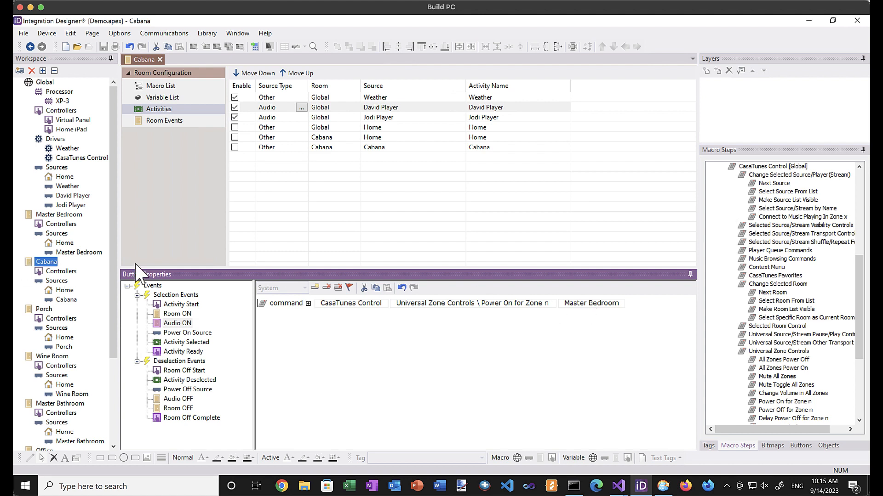
left_click(600, 305)
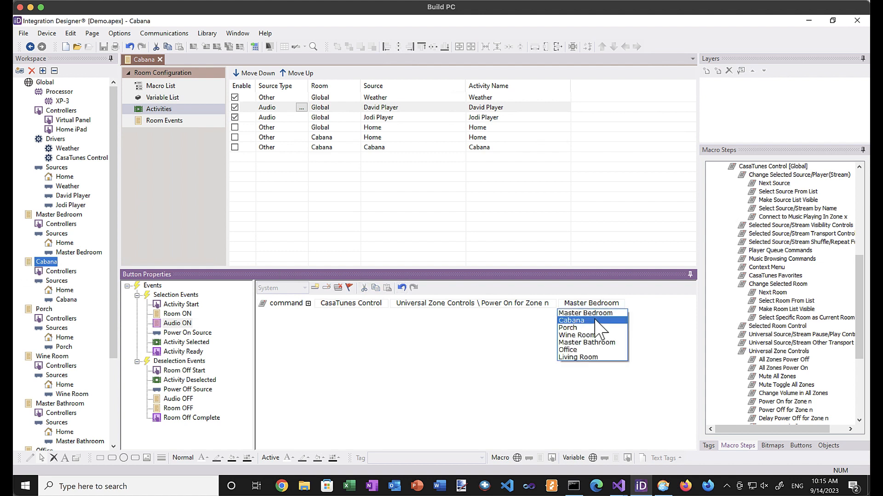
left_click(598, 320)
Add Power Off for Zone n set to Cabana to the Audio OFF macro.
left_click(178, 399)
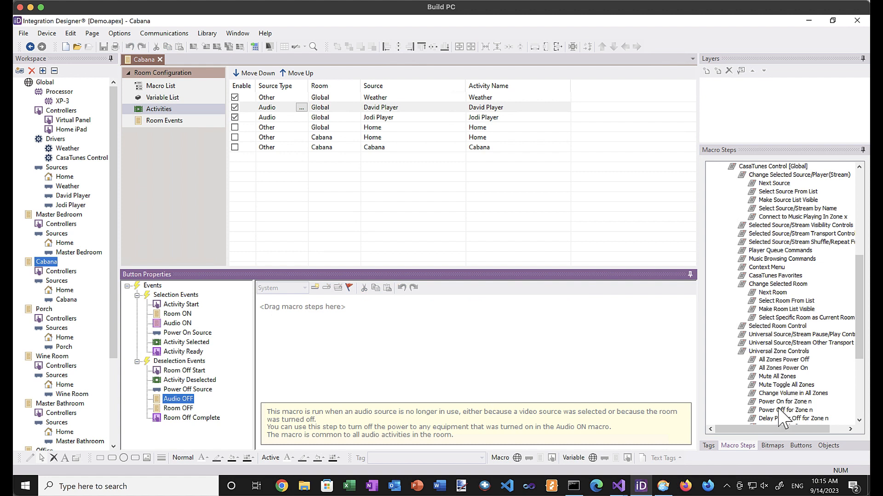
left_click_drag(787, 410, 583, 368)
left_click(592, 304)
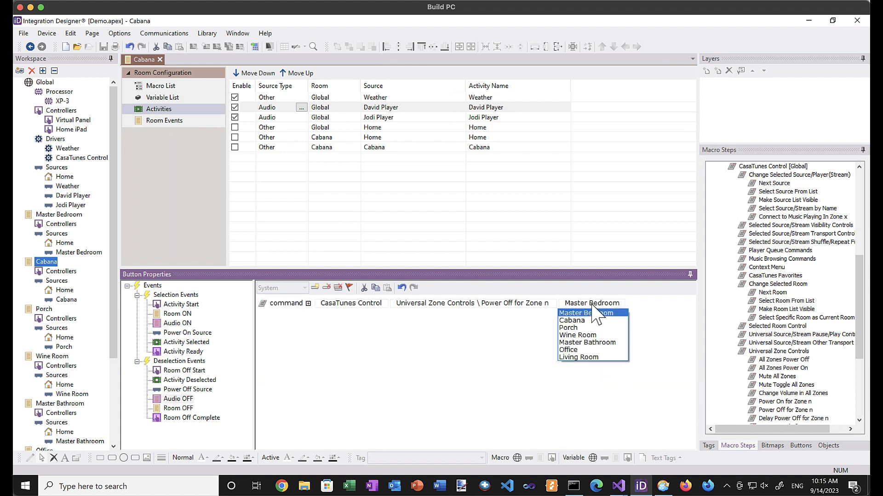
left_click(593, 322)
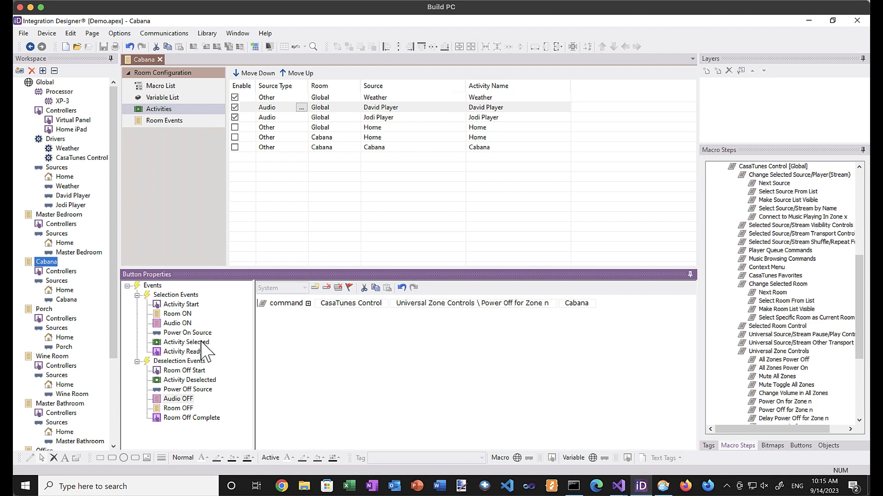
left_click(192, 353)
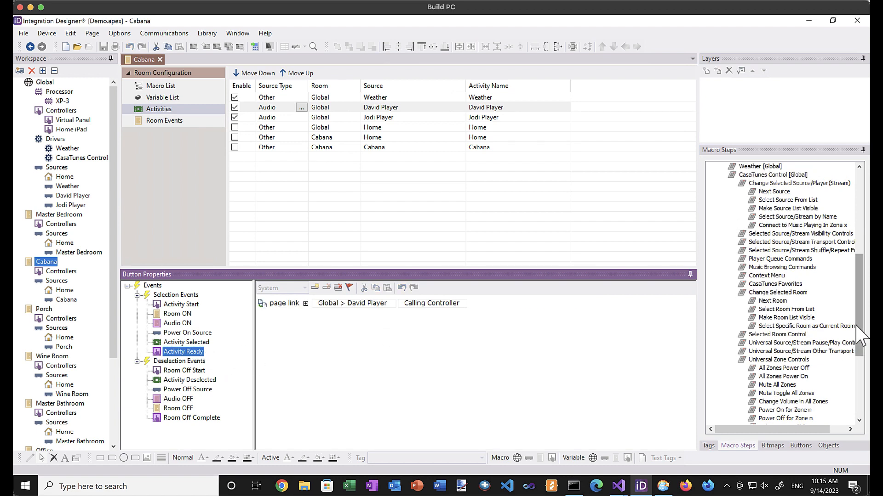
Add a Select Specific Room as Current Room command set to Cabana.
left_click_drag(821, 326, 574, 335)
left_click(639, 322)
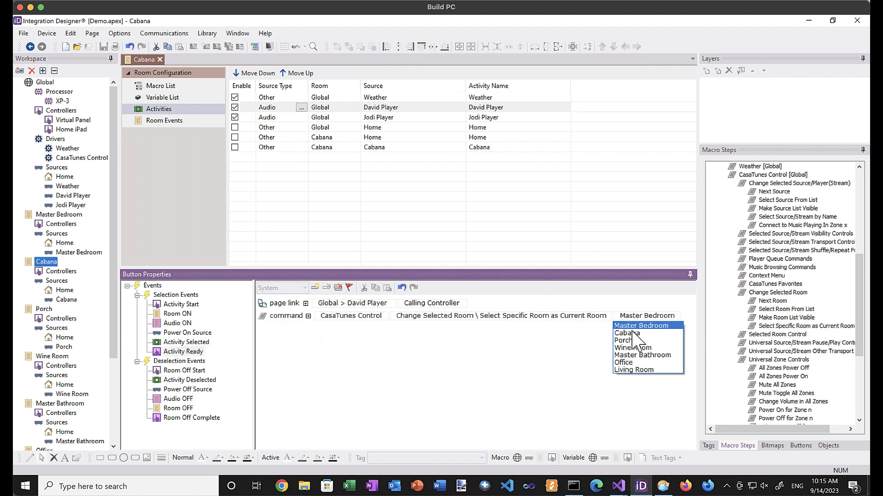
left_click(635, 333)
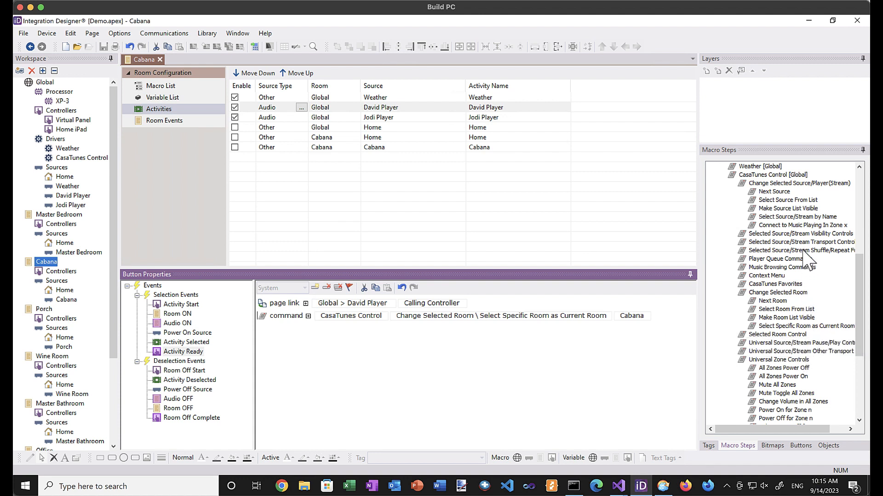
Add a Select Source/Stream by Name command selecting David Player.
left_click_drag(812, 256, 757, 237)
left_click_drag(609, 329, 603, 345)
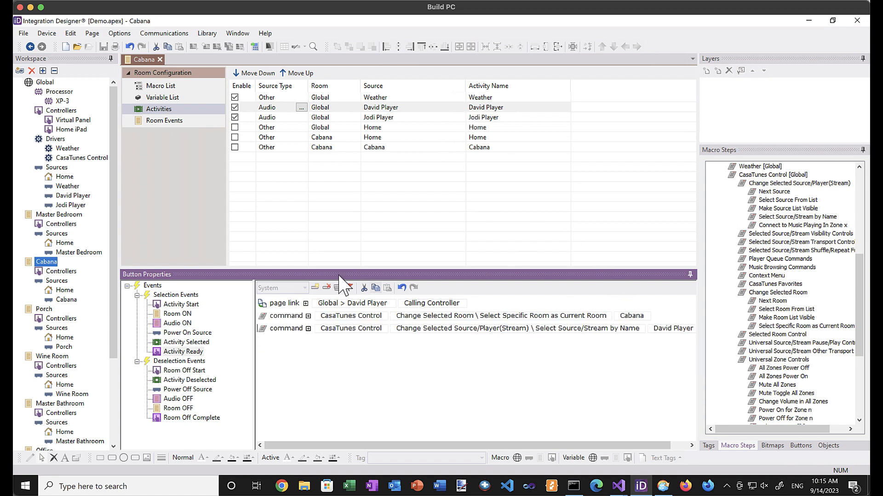
left_click(393, 119)
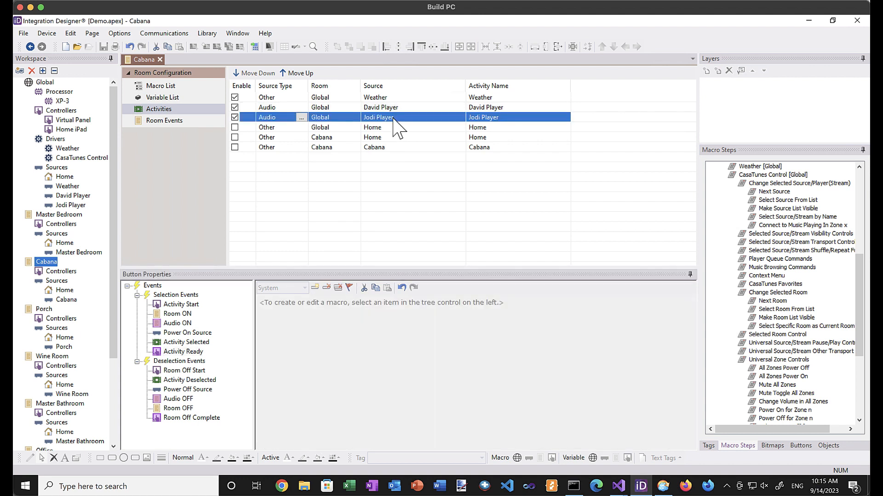
In Jodi Player's Activity Ready macro, add a command making Cabana the current room.
left_click(177, 323)
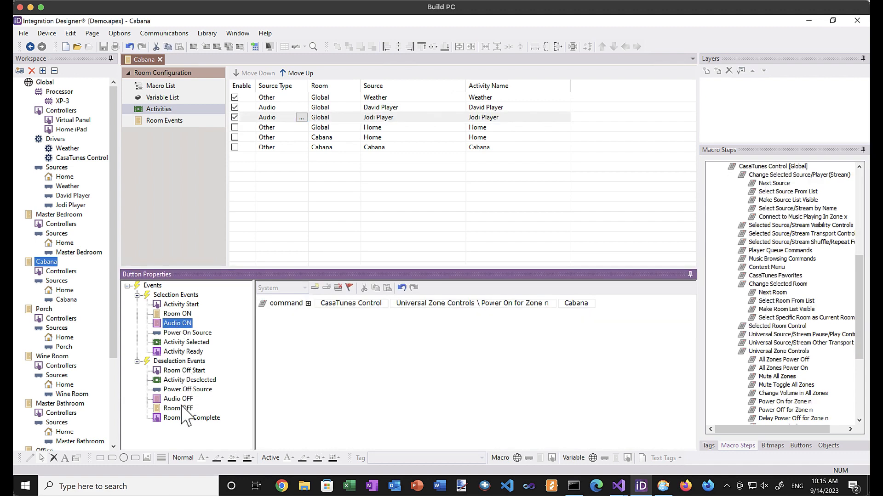
left_click(182, 400)
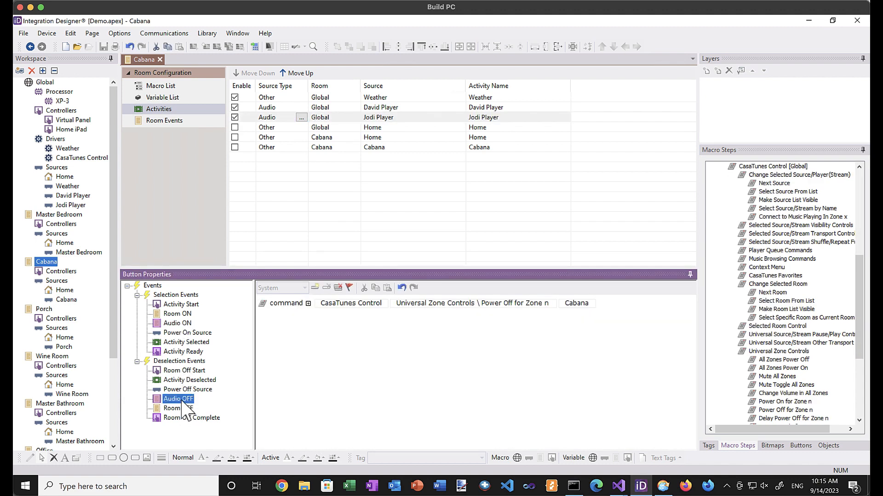
left_click(179, 352)
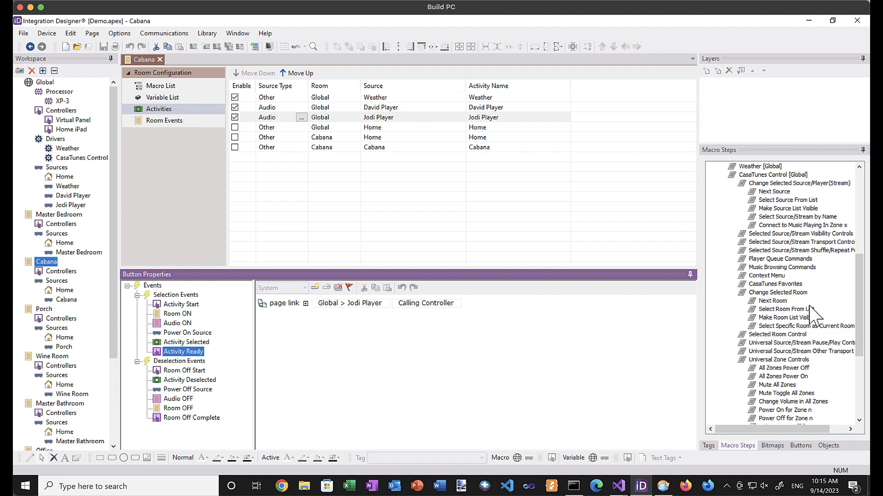
left_click_drag(803, 326, 622, 324)
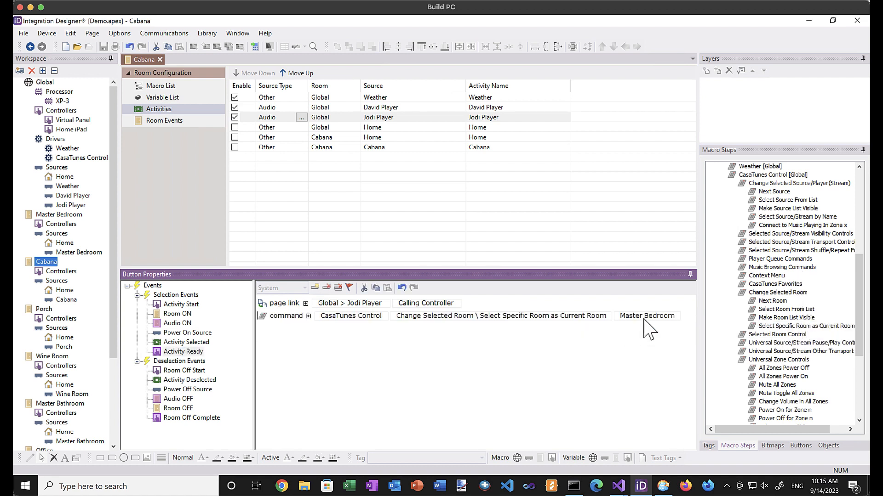
left_click(648, 317)
left_click(643, 333)
Add a Select Source/Stream by Name command set to Jodi Player.
left_click(781, 218)
left_click_drag(780, 218, 563, 337)
left_click(670, 338)
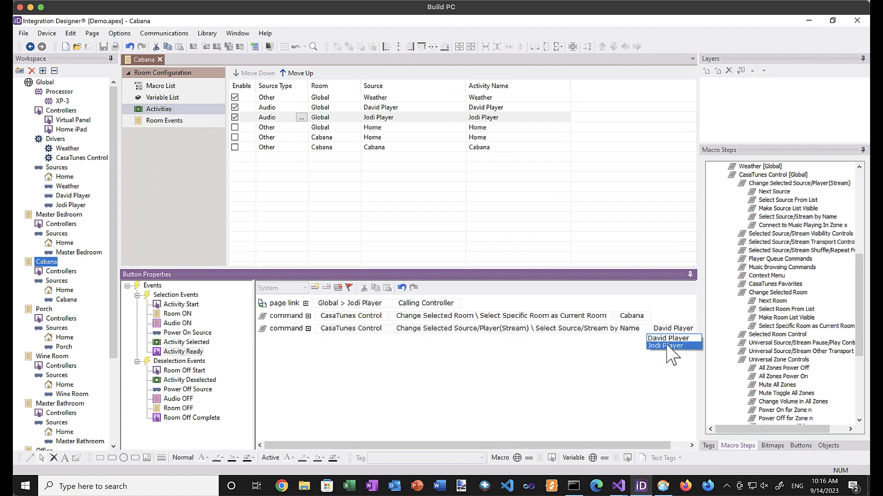
left_click(671, 354)
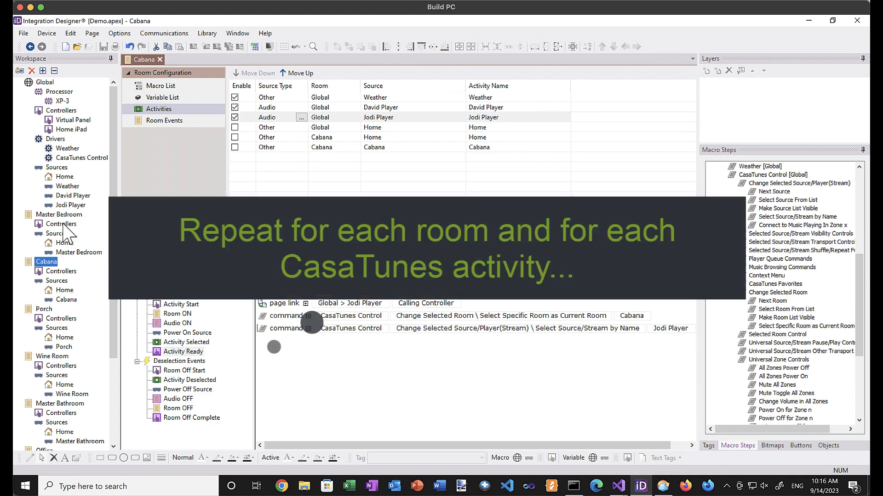
Scroll the Workspace tree down to Master Bedroom and show its Room Events.
scroll(107, 319, "down", 3)
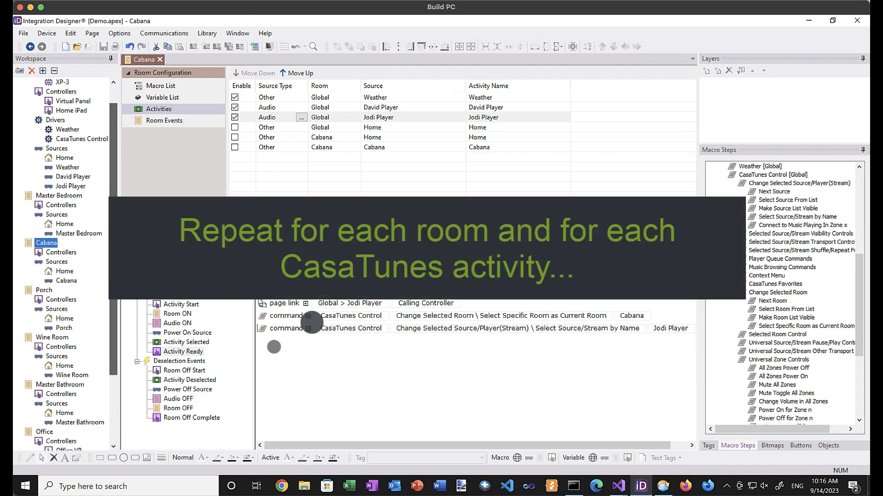
scroll(110, 329, "down", 1)
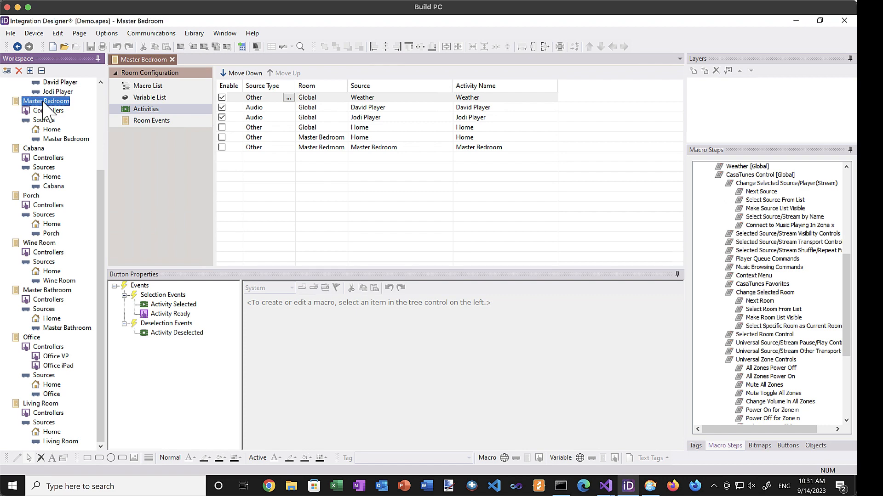
left_click(149, 124)
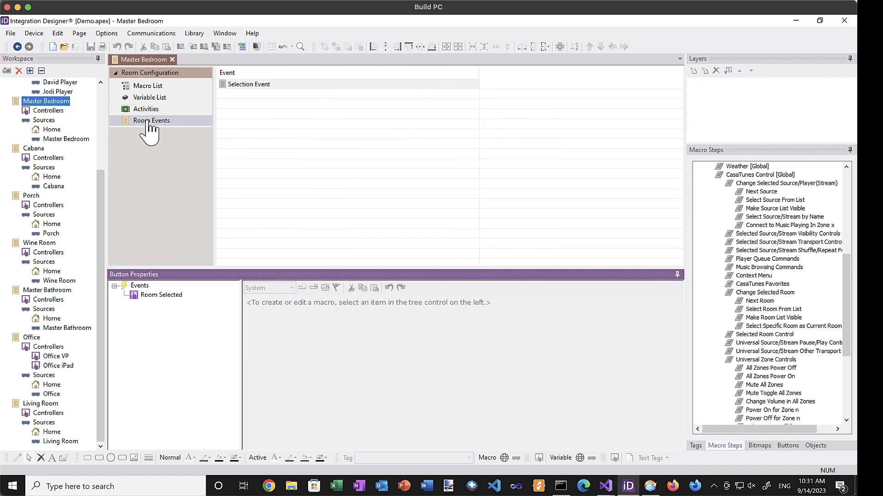
Add a Select Specific Room as Current Room command for Master Bedroom to the Room Selected macro.
left_click(162, 295)
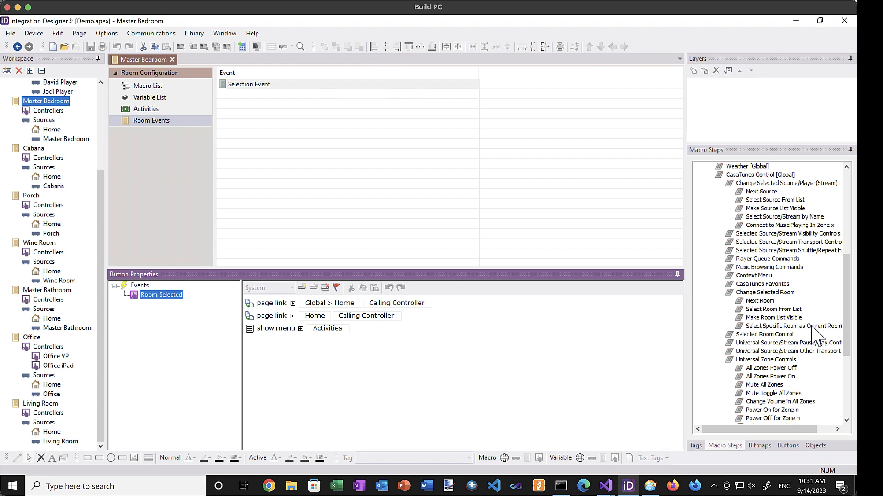
left_click_drag(812, 326, 616, 344)
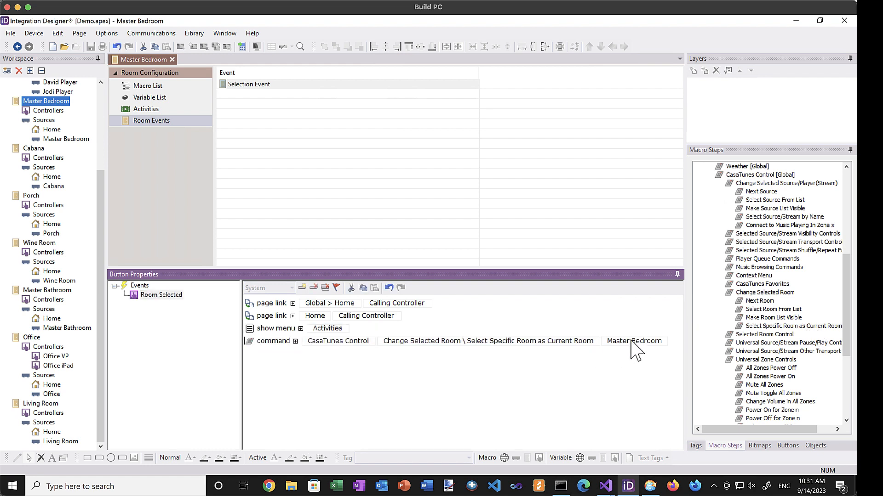
left_click(33, 148)
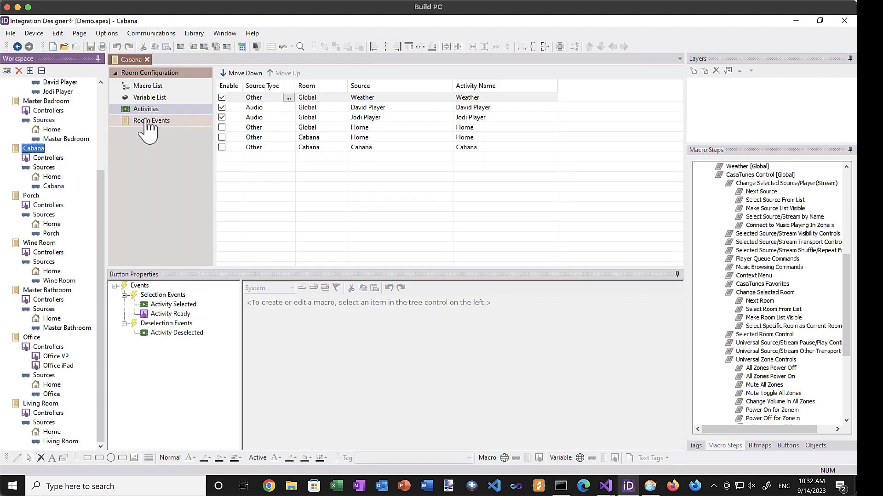
In Cabana's Room Events, add a Room Selected command making Cabana the current room.
left_click(147, 121)
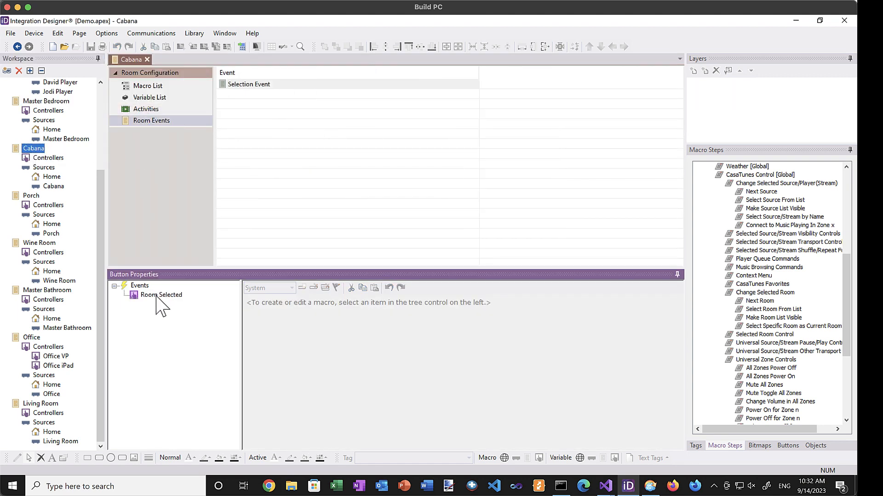
left_click(159, 295)
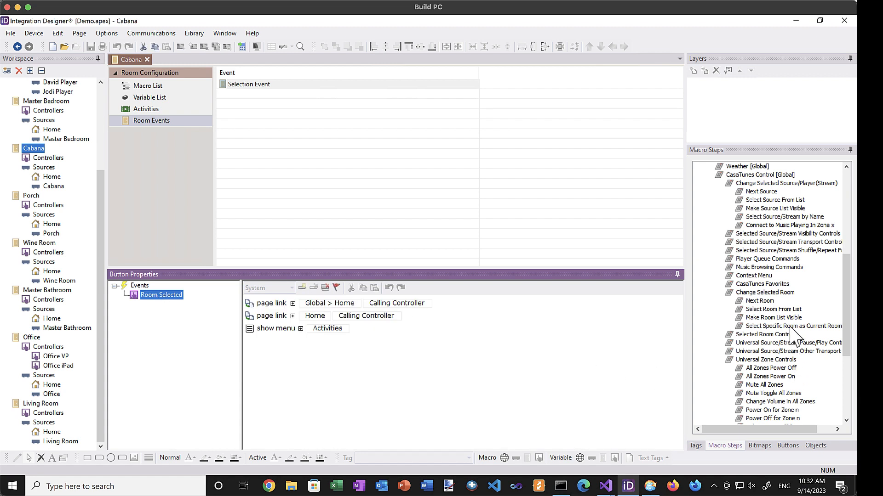
left_click_drag(792, 327, 610, 360)
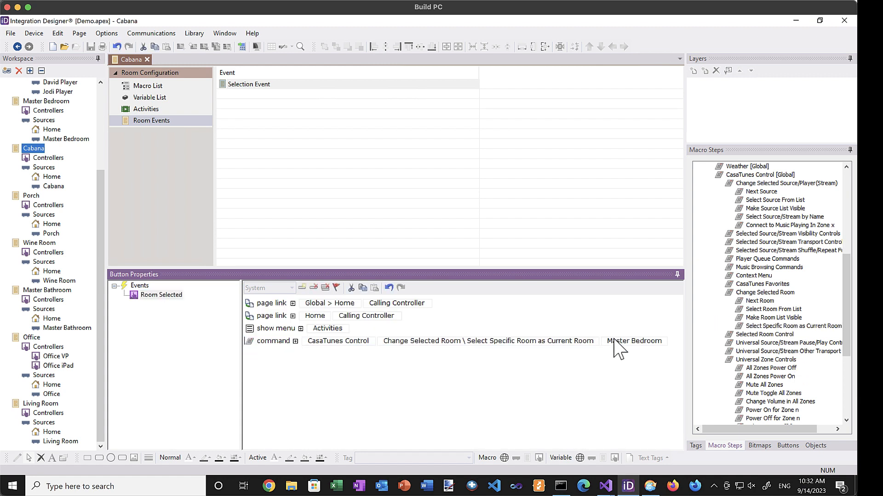
left_click(614, 340)
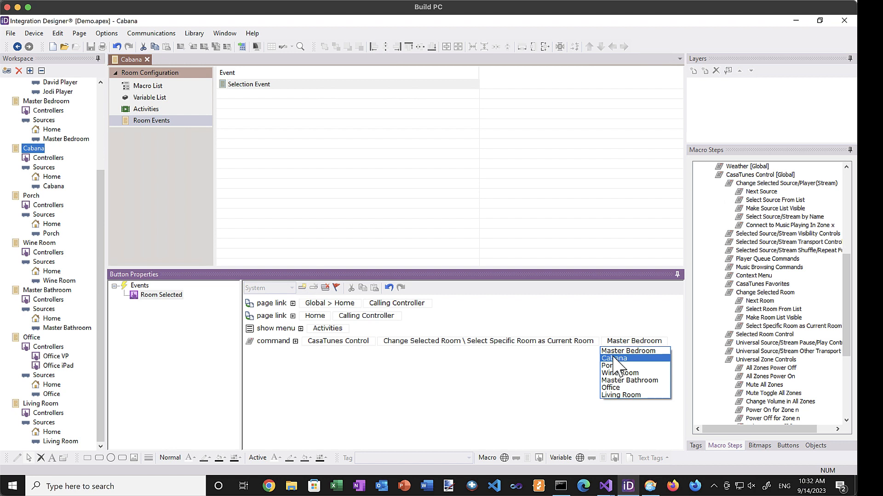
left_click(614, 359)
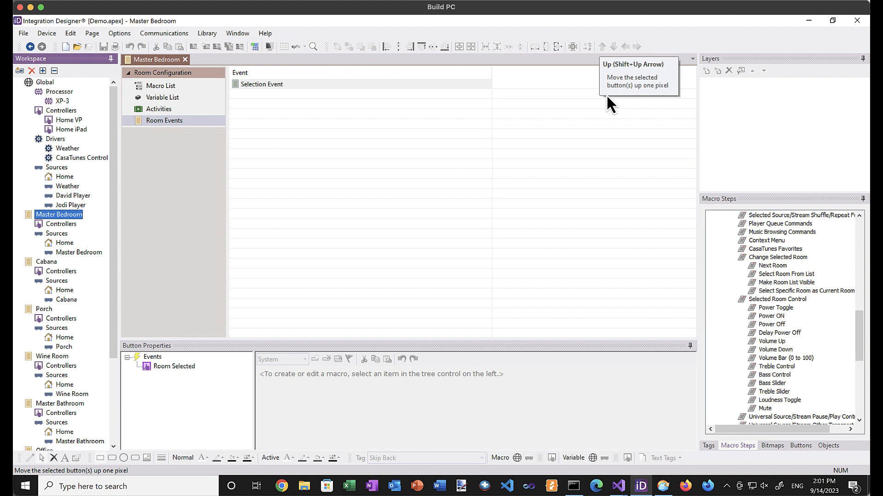
double_click(65, 121)
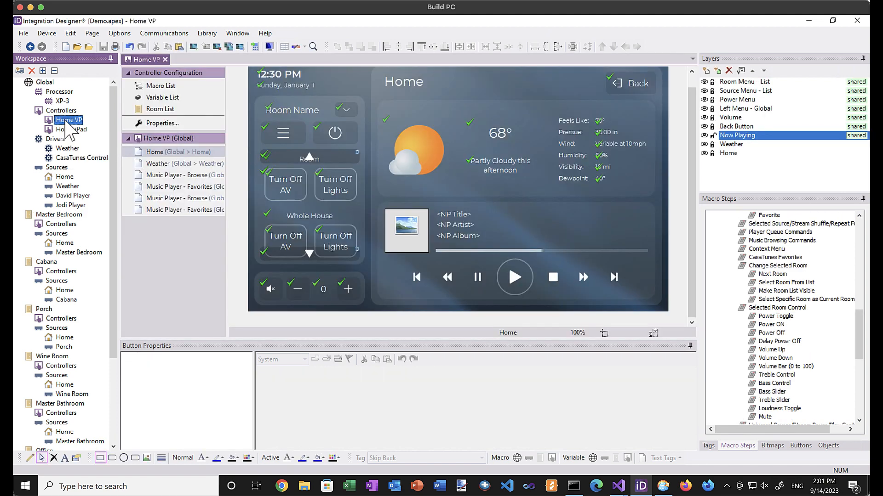
left_click(166, 177)
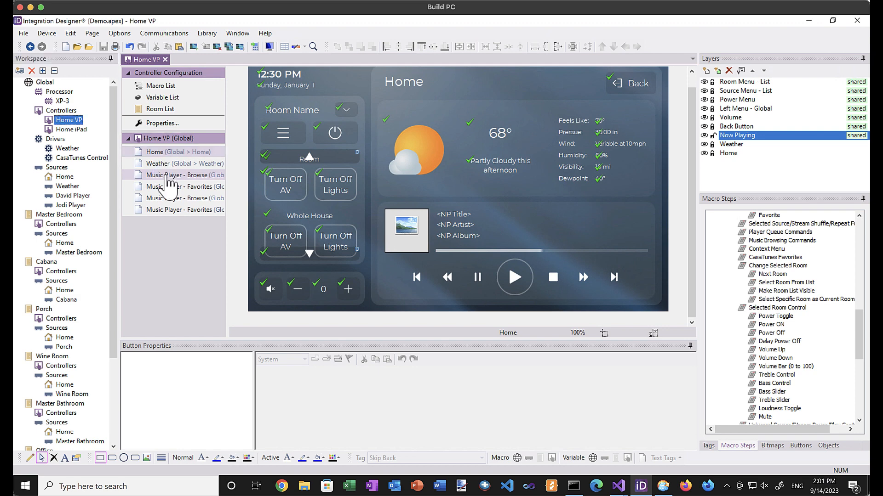
left_click_drag(228, 181, 291, 186)
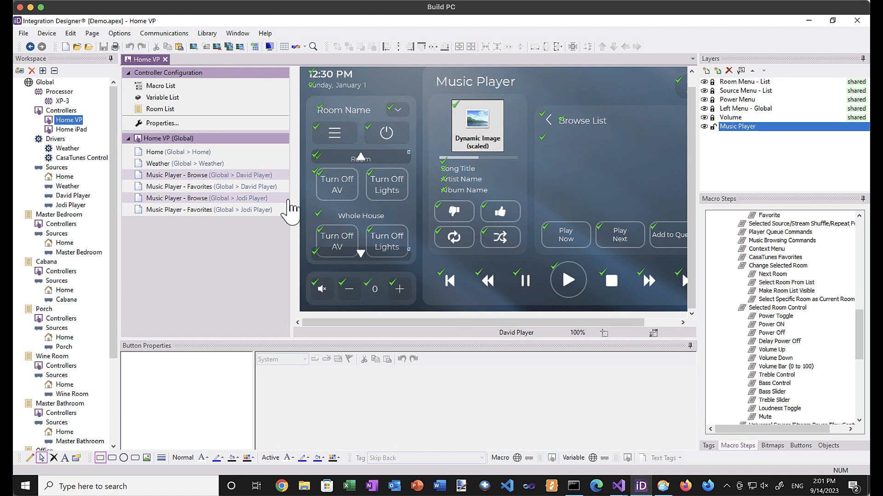
left_click_drag(291, 198, 281, 198)
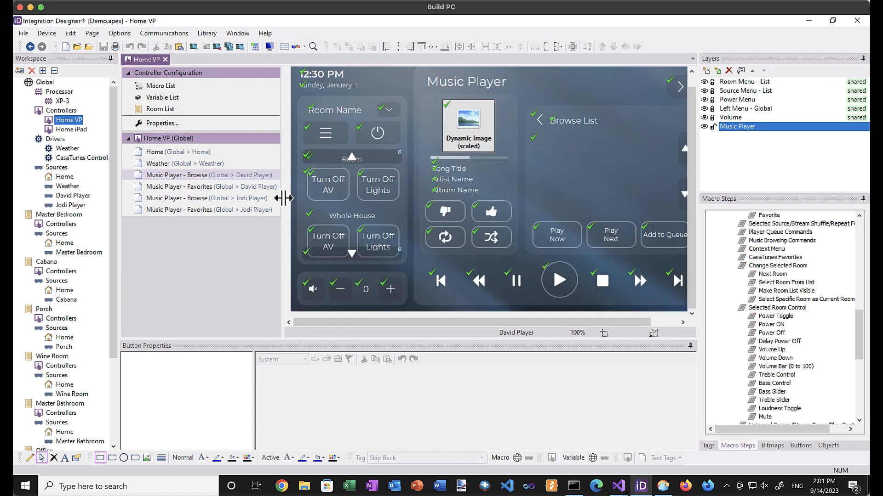
left_click(160, 153)
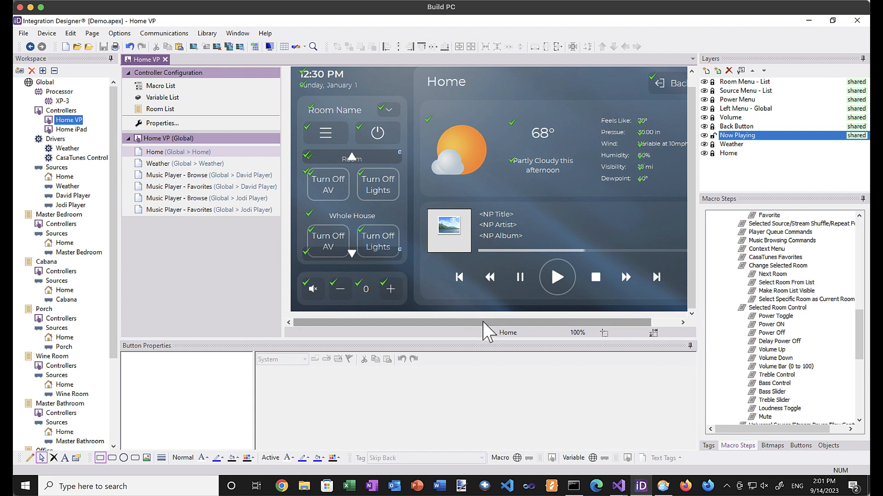
left_click_drag(488, 323, 538, 331)
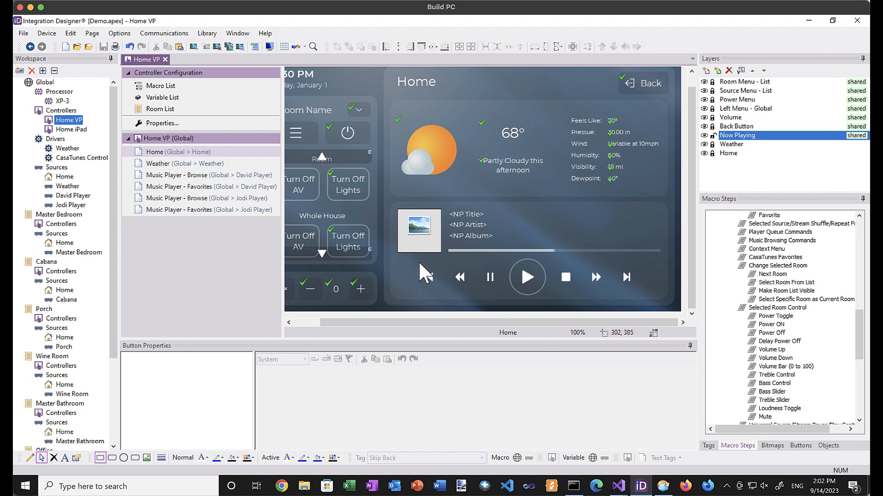
Unlock the Now Playing layer and bind NP Cover's image to the Home source's Cover Art variable.
left_click(712, 136)
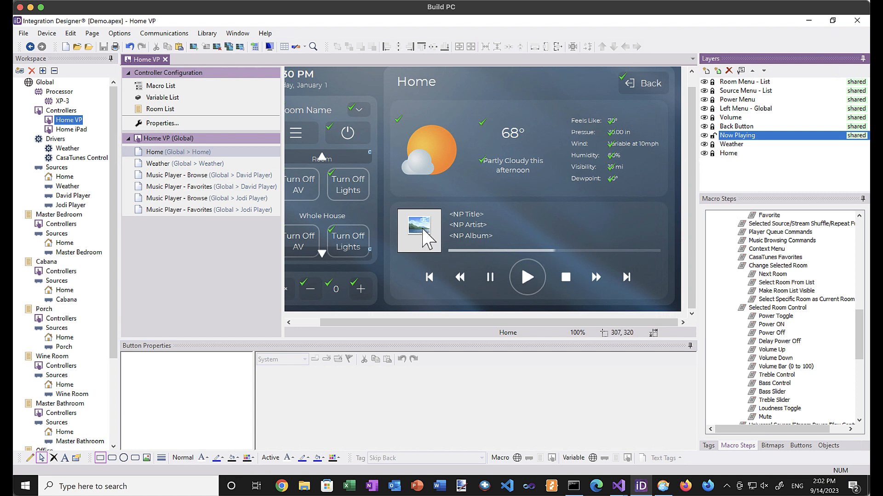
left_click(427, 238)
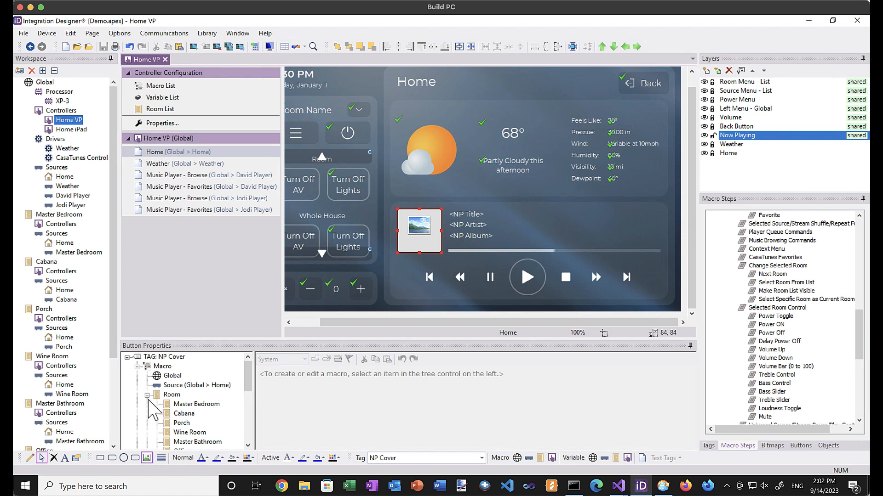
left_click(147, 395)
left_click_drag(248, 388, 250, 407)
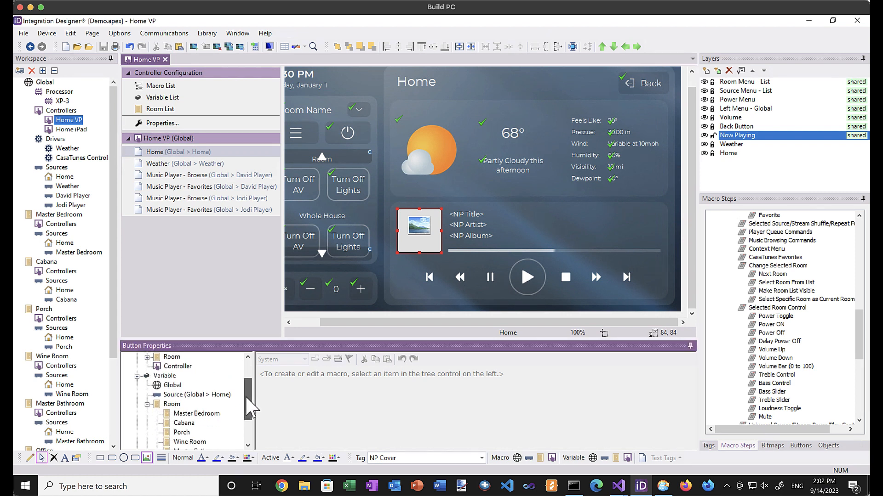
left_click(193, 395)
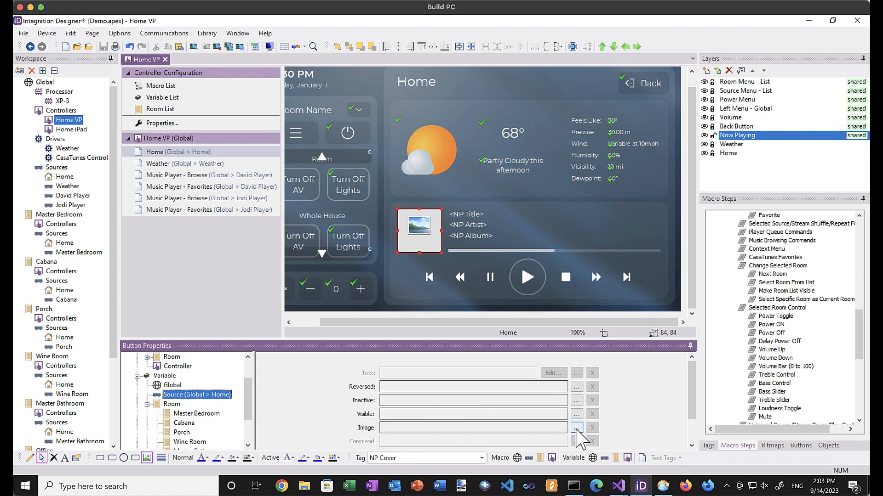
left_click(576, 429)
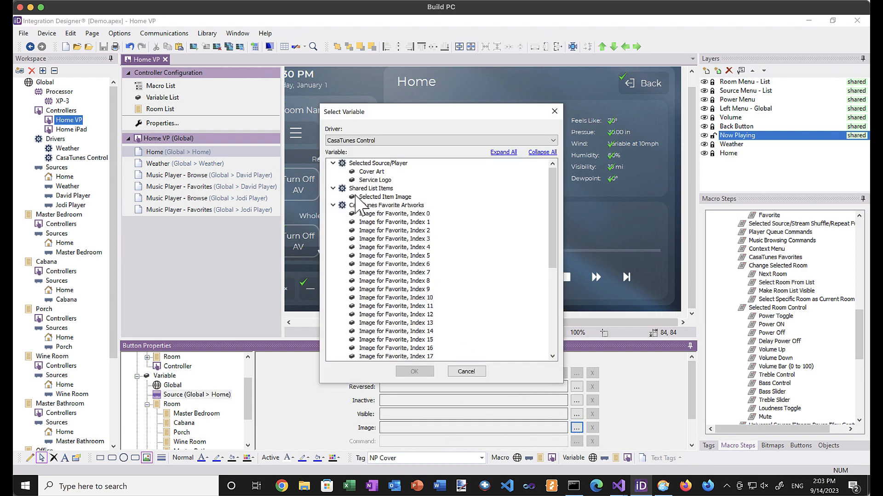
left_click(371, 172)
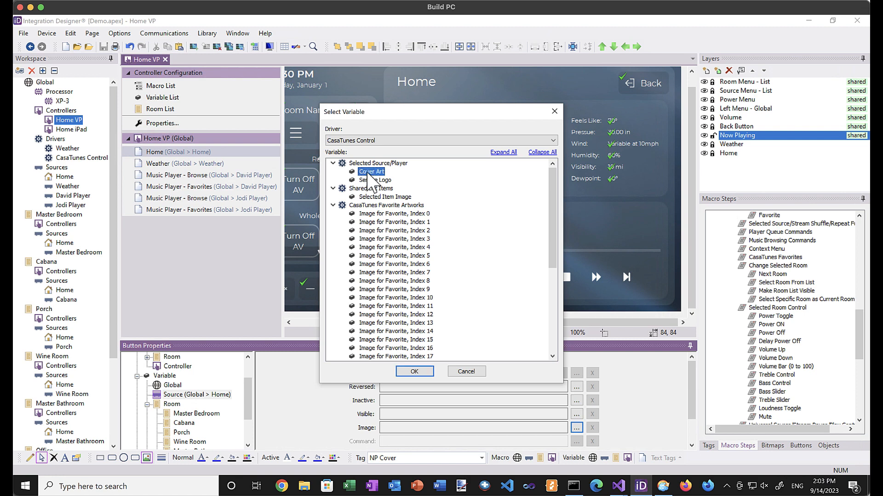
left_click(415, 372)
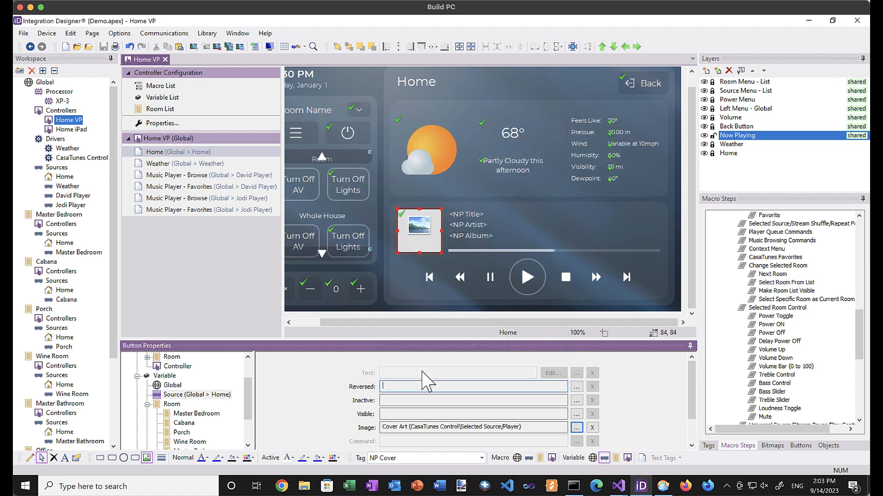
left_click(468, 216)
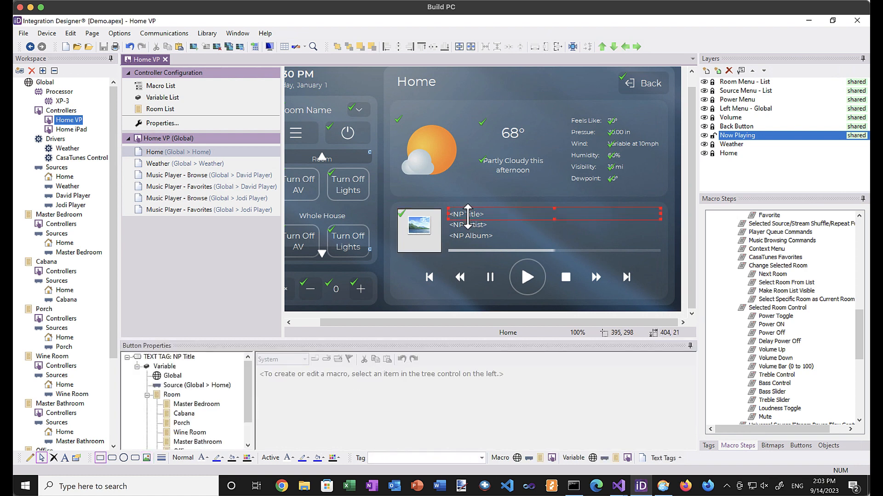
Bind the NP Title text to the Home source's Metadata Line 0 variable.
left_click(147, 395)
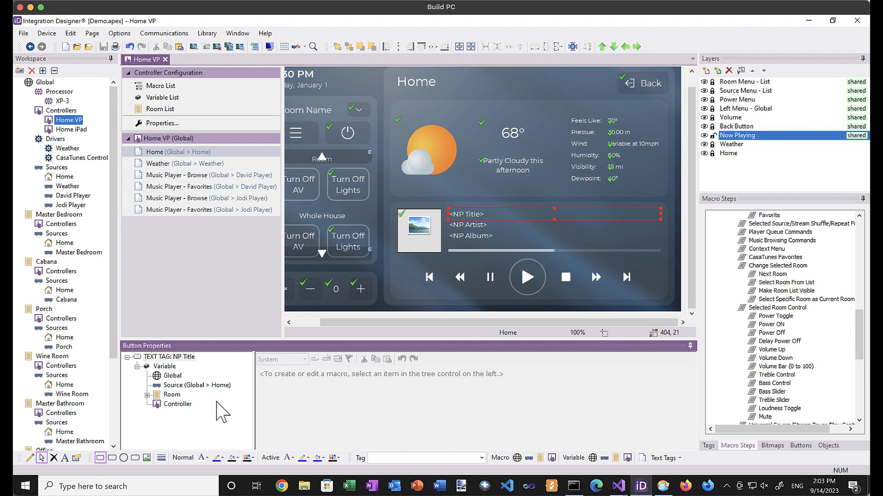
left_click(178, 386)
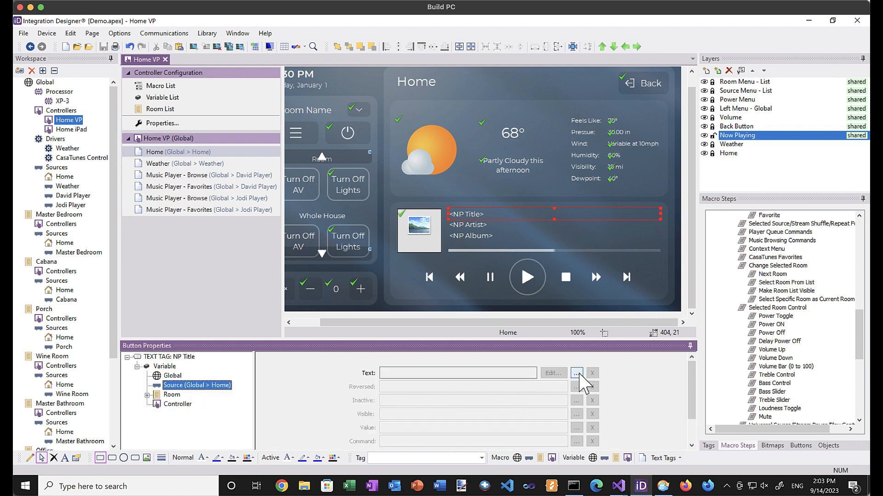
left_click(577, 373)
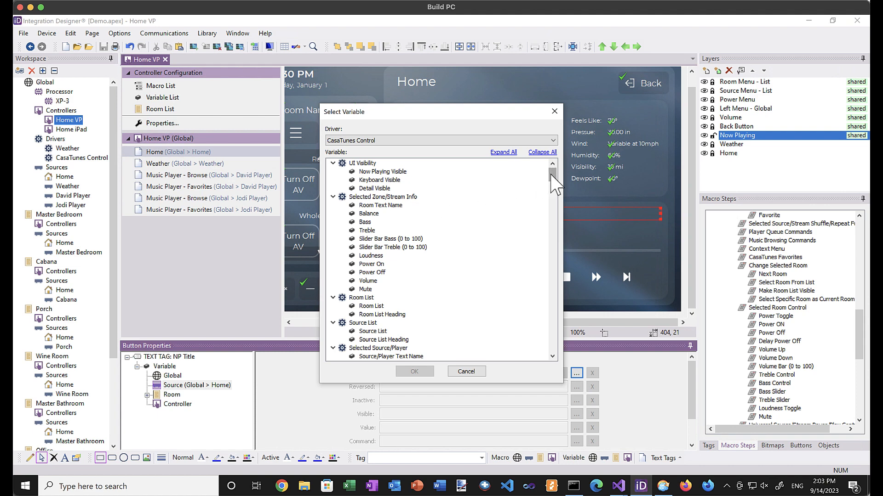
scroll(554, 184, "down", 1)
left_click_drag(555, 186, 555, 195)
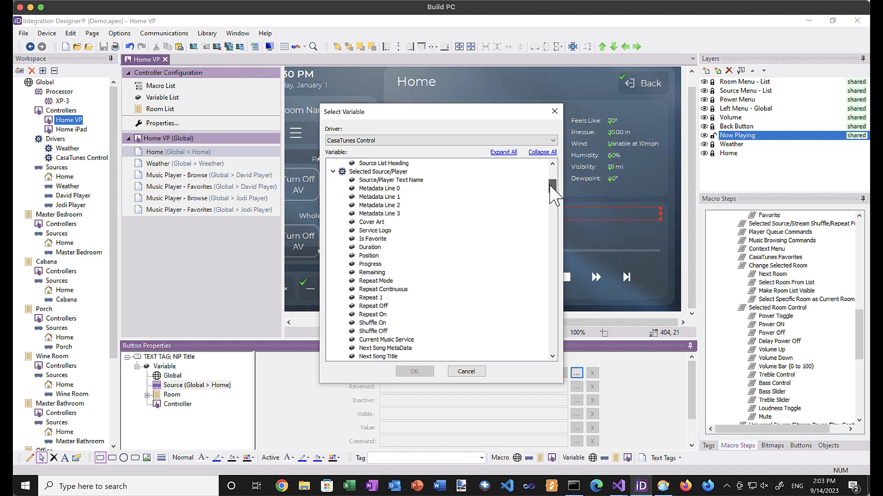
left_click(378, 189)
left_click(414, 371)
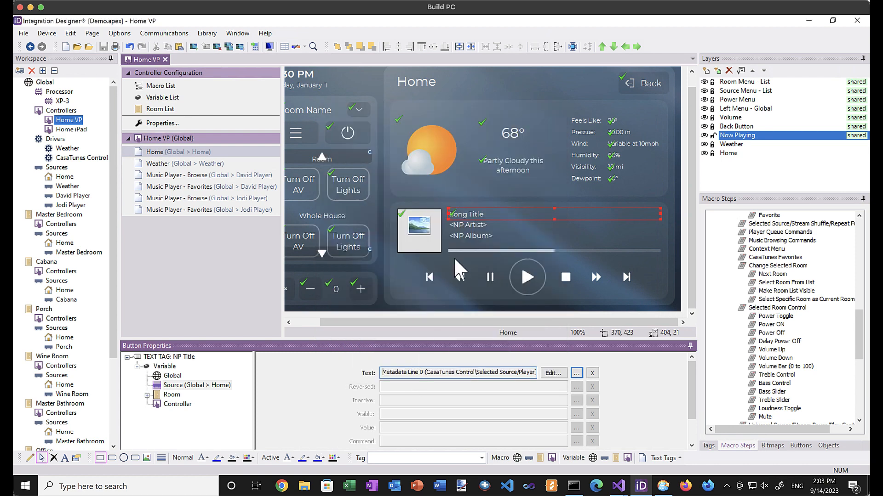
Bind the NP Artist text to Metadata Line 1.
left_click(459, 226)
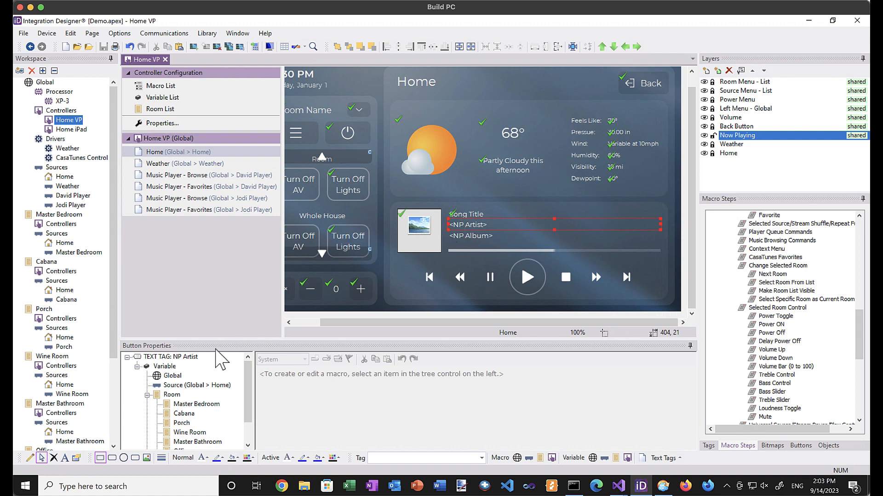
left_click(202, 386)
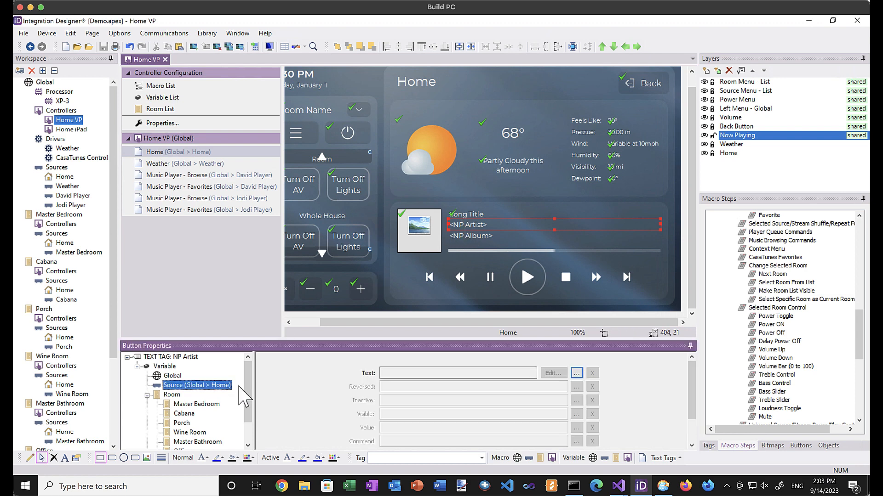
left_click(576, 374)
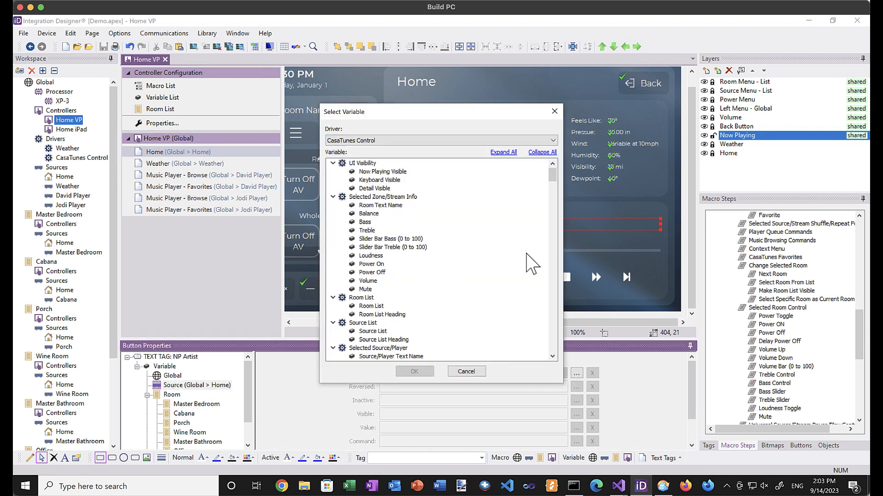
left_click(332, 197)
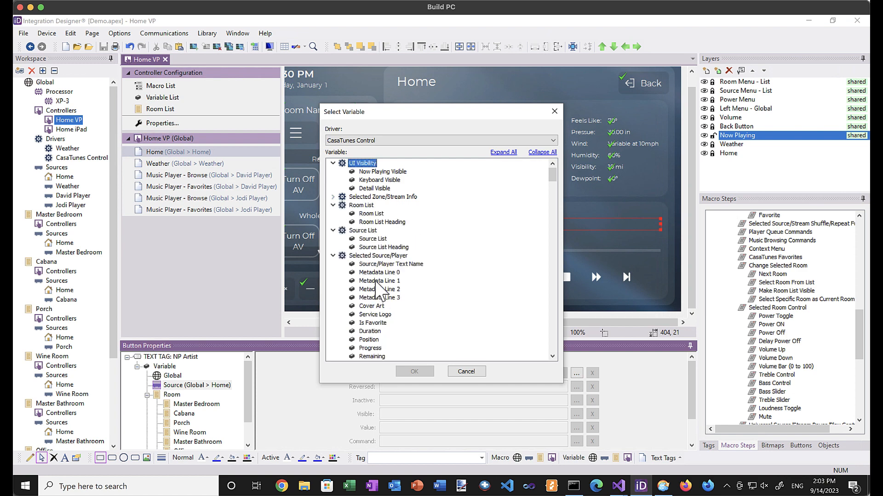
left_click(378, 281)
left_click(416, 372)
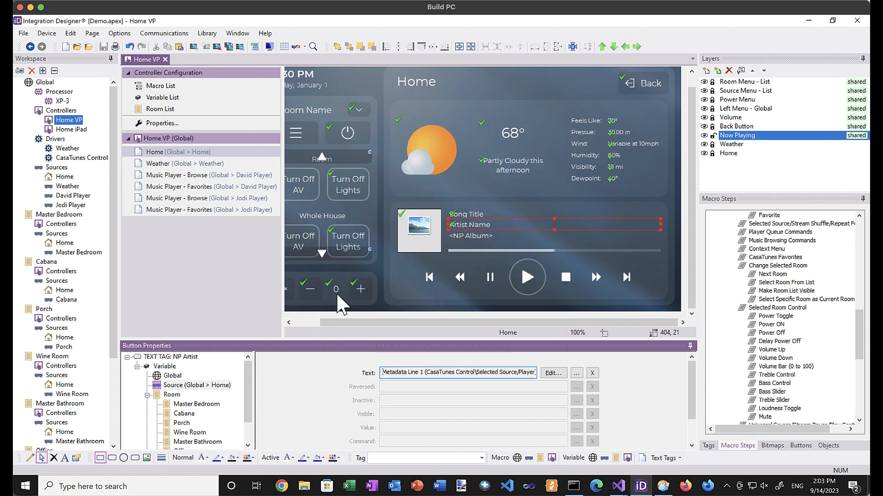
Bind the NP Album text to Metadata Line 2.
left_click(476, 237)
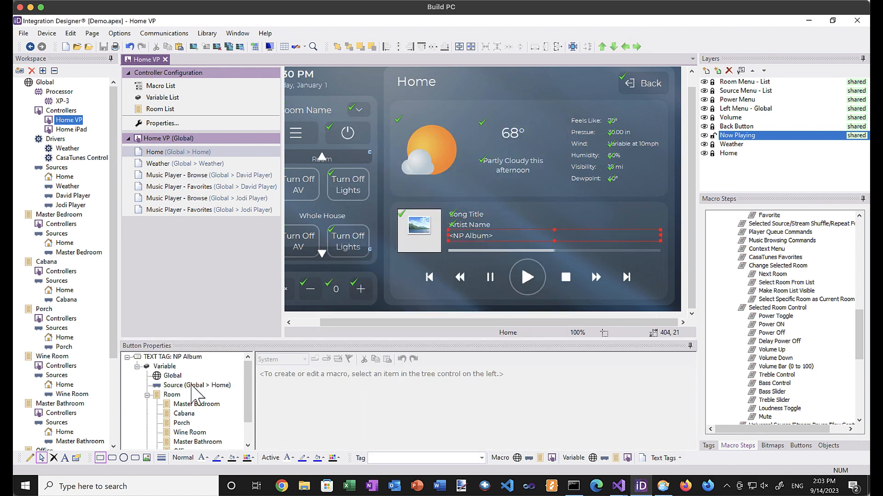
left_click(192, 386)
left_click(577, 372)
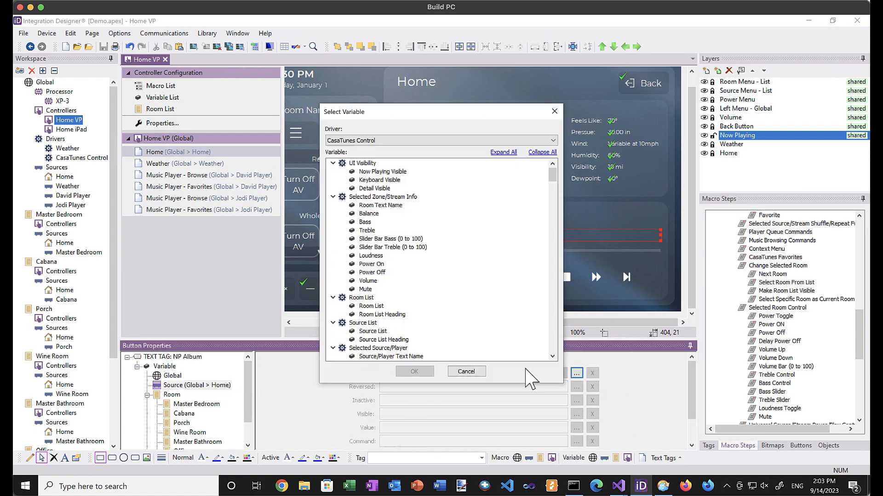
left_click(333, 197)
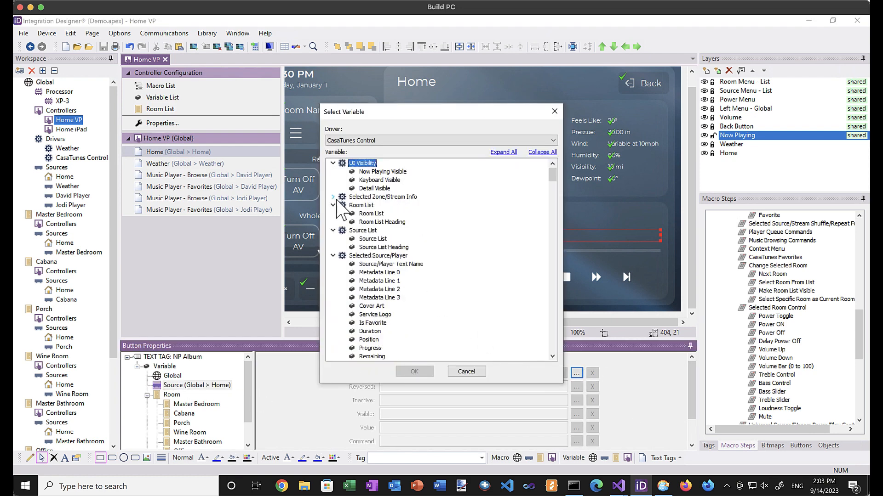
left_click(375, 289)
left_click(413, 371)
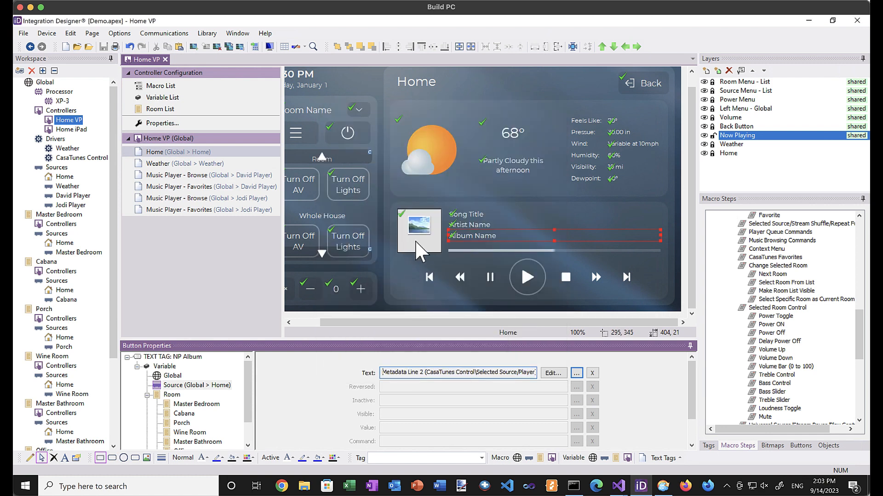
left_click(467, 250)
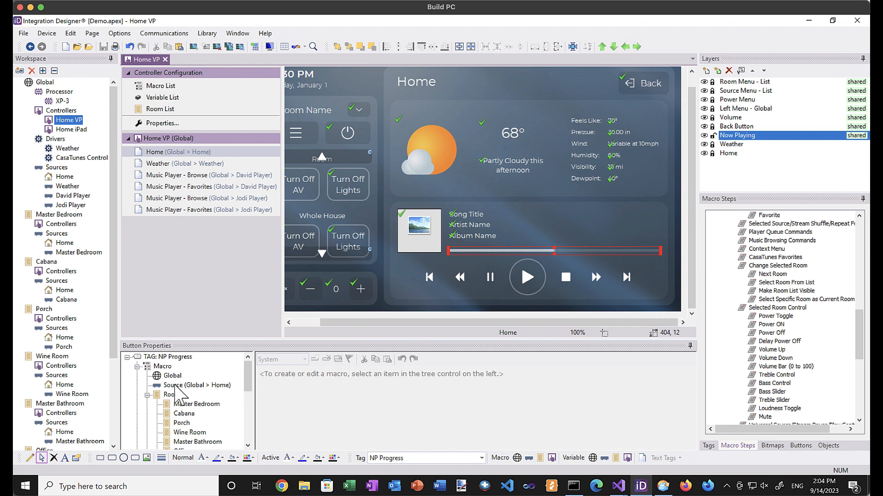
Add the Home source's Song Position (0 to 100) command to the progress bar's macro.
left_click(177, 389)
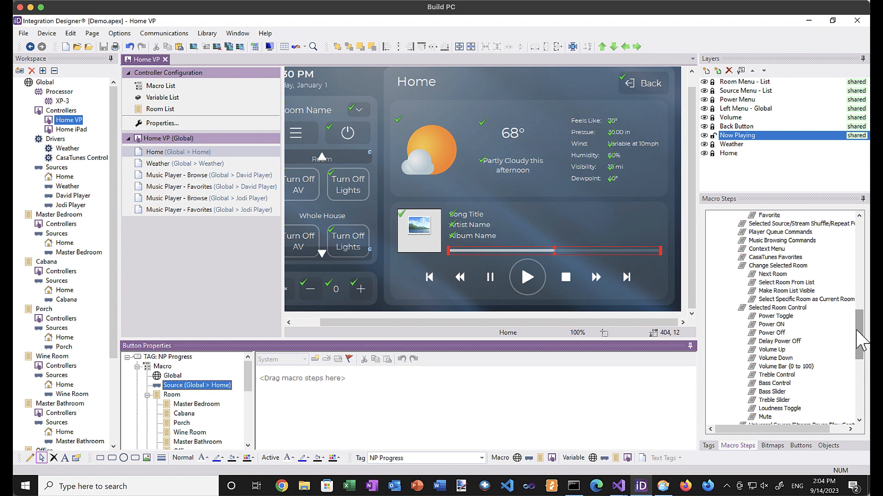
left_click_drag(857, 330, 857, 305)
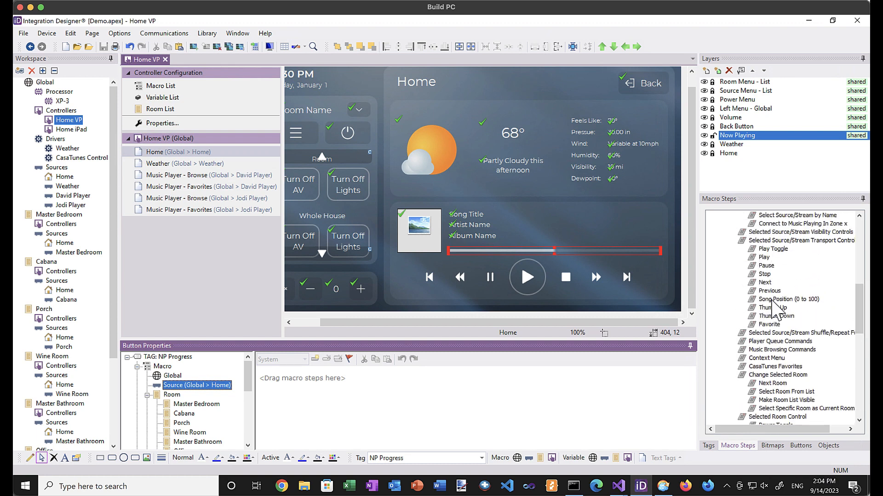
left_click_drag(772, 301, 464, 376)
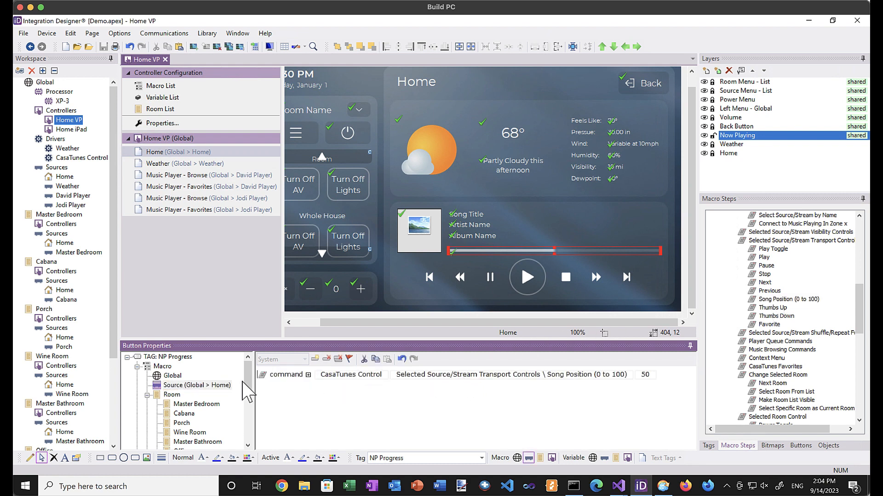
Bind the progress bar's value to Progress and its visibility to Show Progress Indicator.
left_click_drag(246, 382, 248, 412)
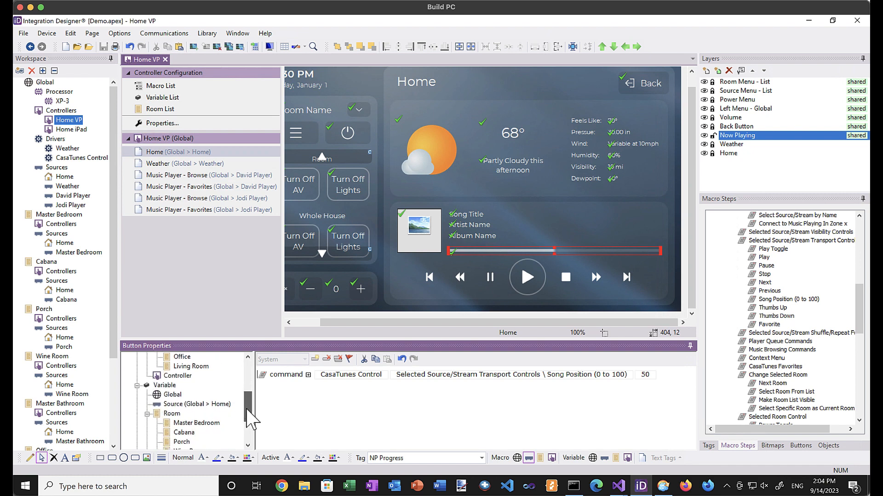
left_click(180, 404)
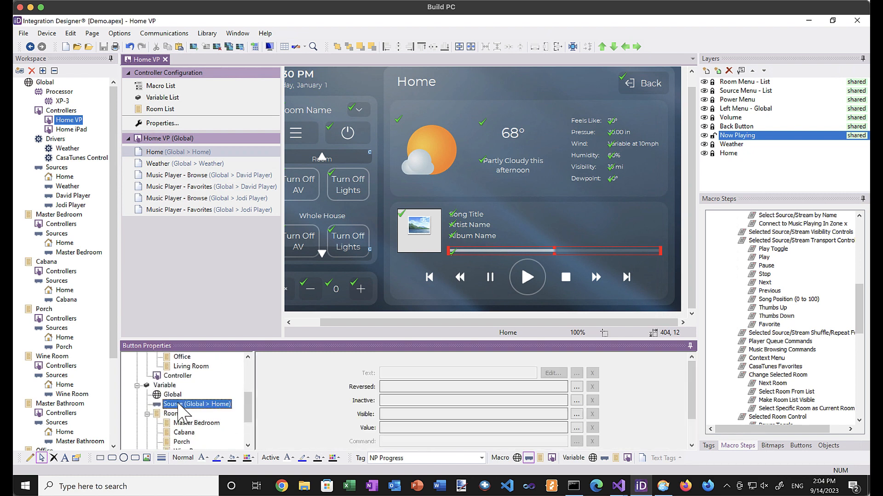
left_click(577, 428)
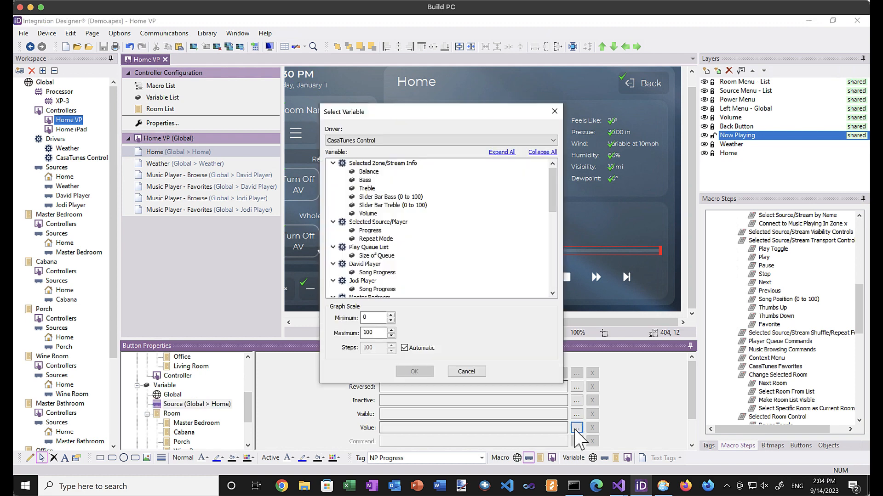
left_click(370, 231)
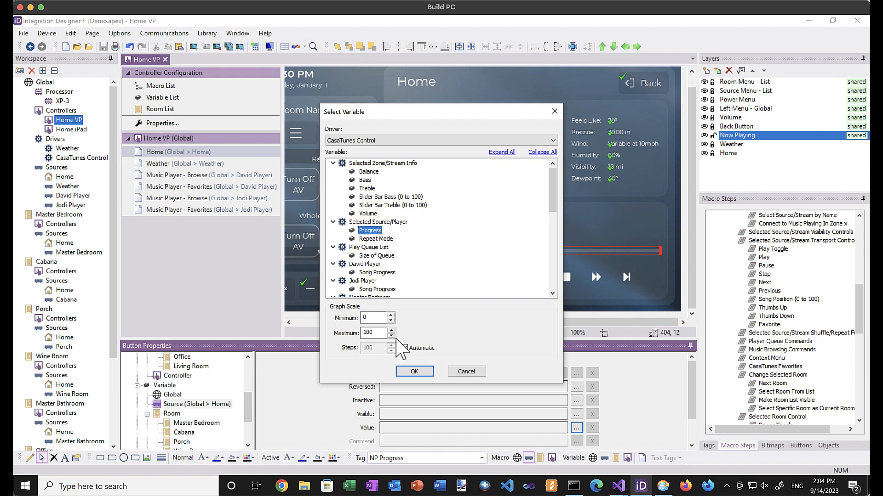
left_click(415, 371)
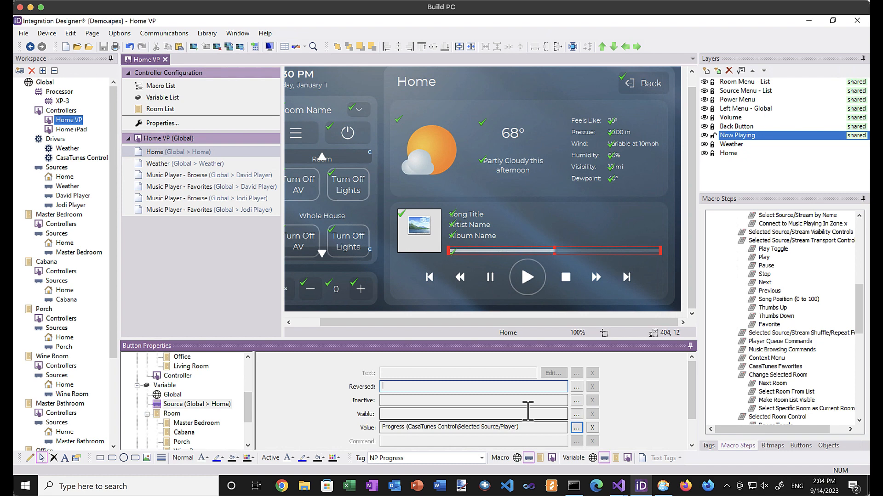
left_click(577, 414)
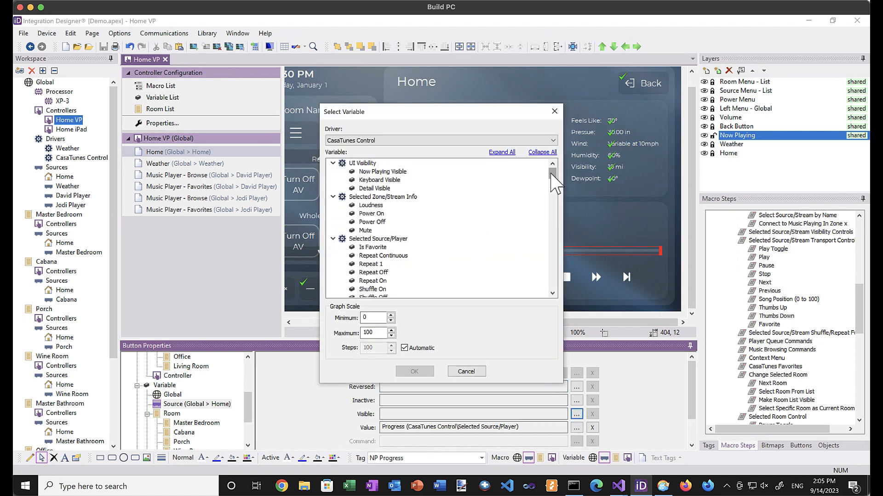
left_click_drag(553, 174, 553, 201)
left_click(404, 214)
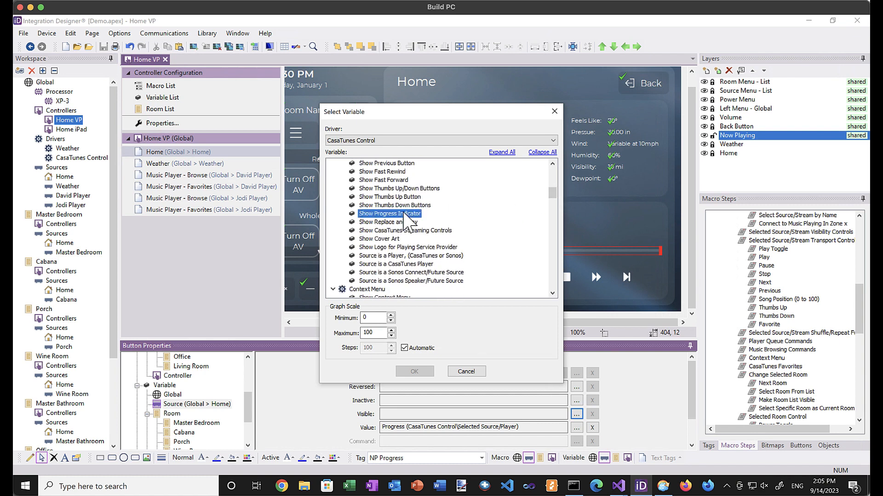
left_click(414, 372)
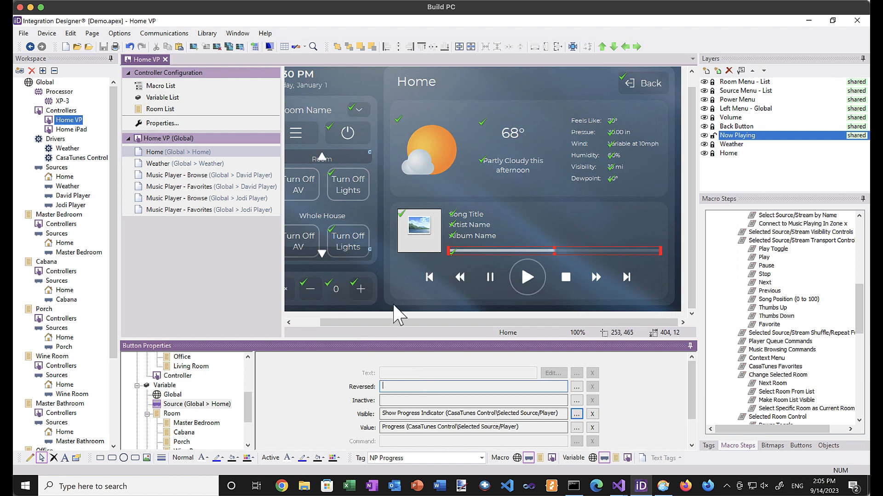
Add the Home source's Previous command to the Skip Back button's macro.
left_click(427, 275)
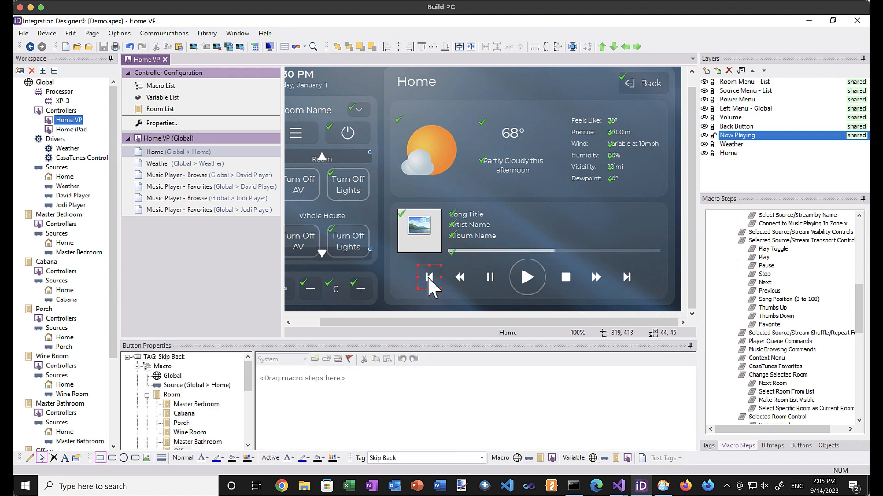
left_click(196, 385)
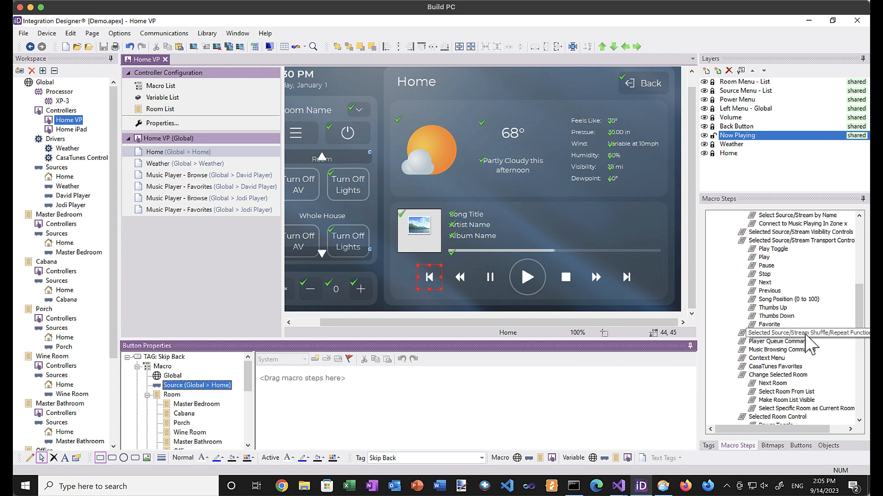
left_click_drag(769, 290, 605, 374)
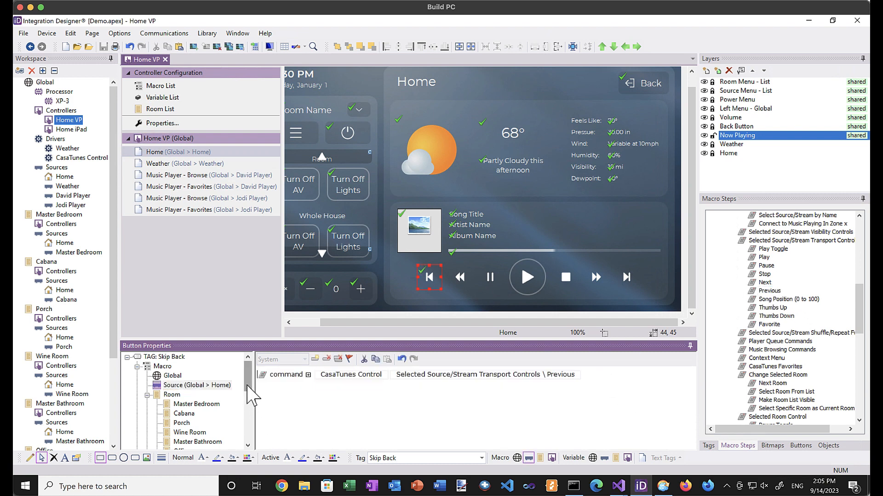
scroll(248, 402, "down", 1)
scroll(246, 401, "down", 3)
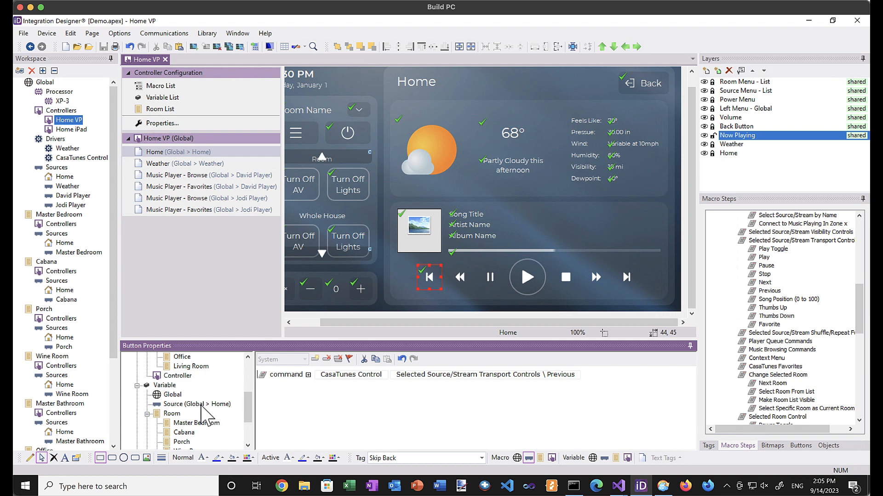
Make Skip Back visible only when the Show Previous Button variable is true.
left_click(202, 405)
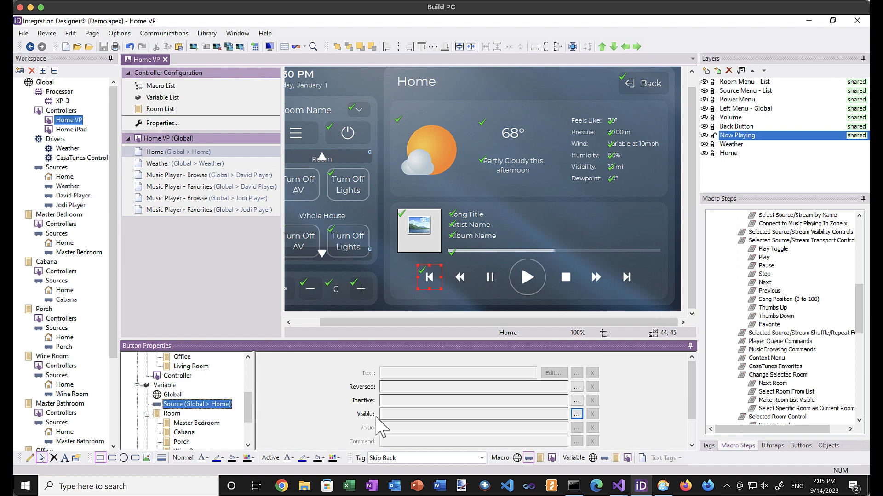
left_click(576, 414)
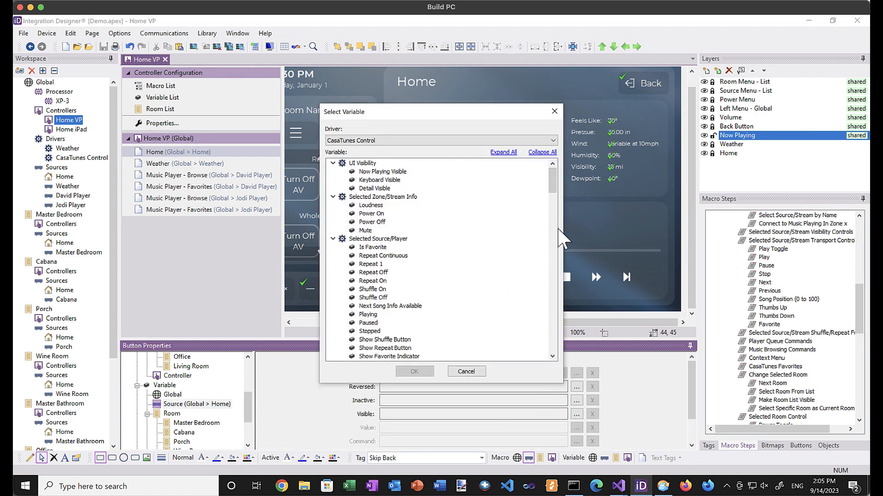
left_click_drag(551, 183, 552, 197)
left_click(391, 298)
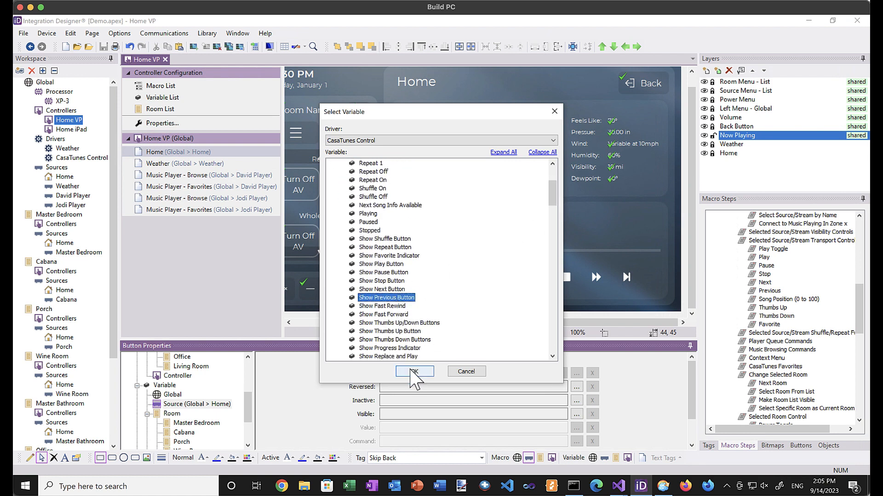
left_click(414, 371)
left_click(460, 278)
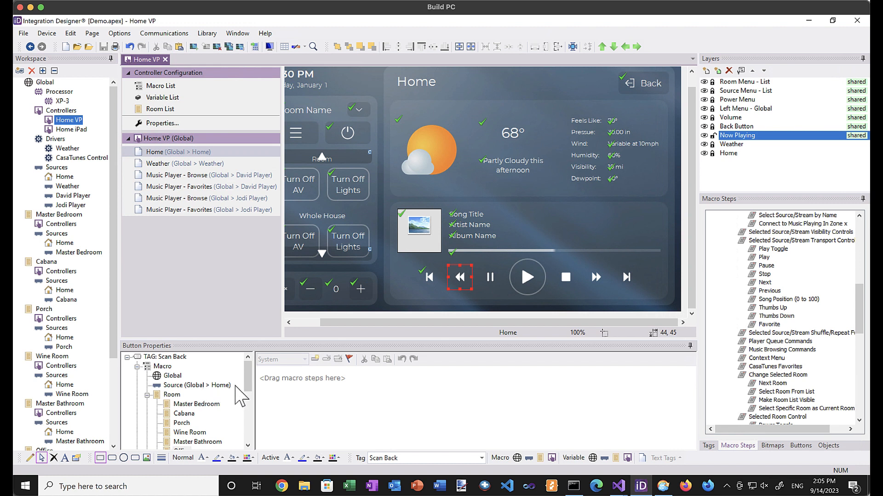
Bind the Scan Back button's visibility to the Home source's Show Fast Rewind variable.
left_click_drag(249, 381, 248, 410)
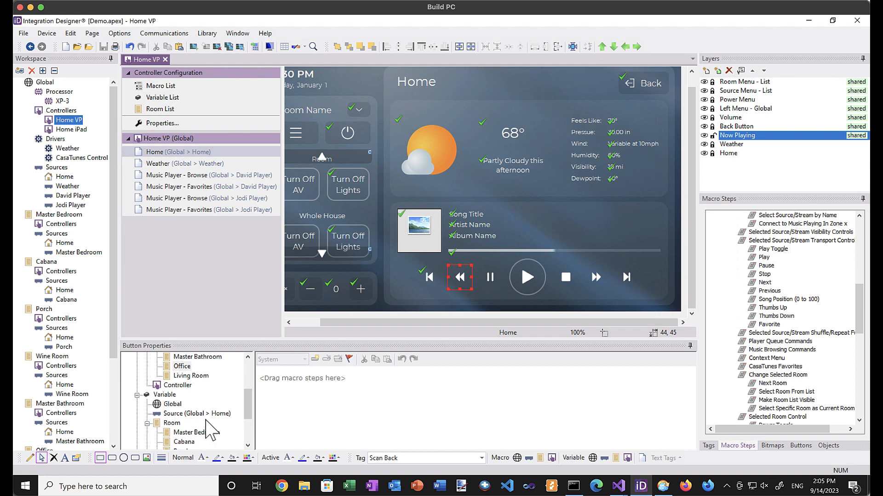
left_click(182, 414)
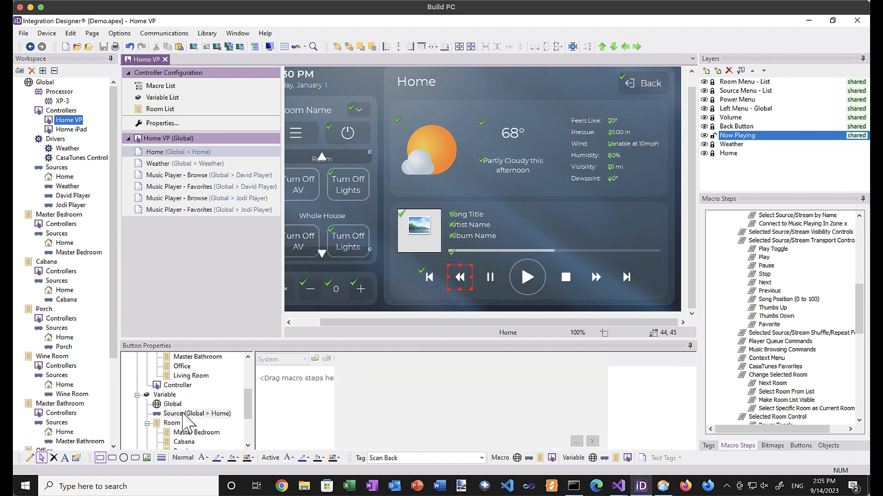
left_click(576, 415)
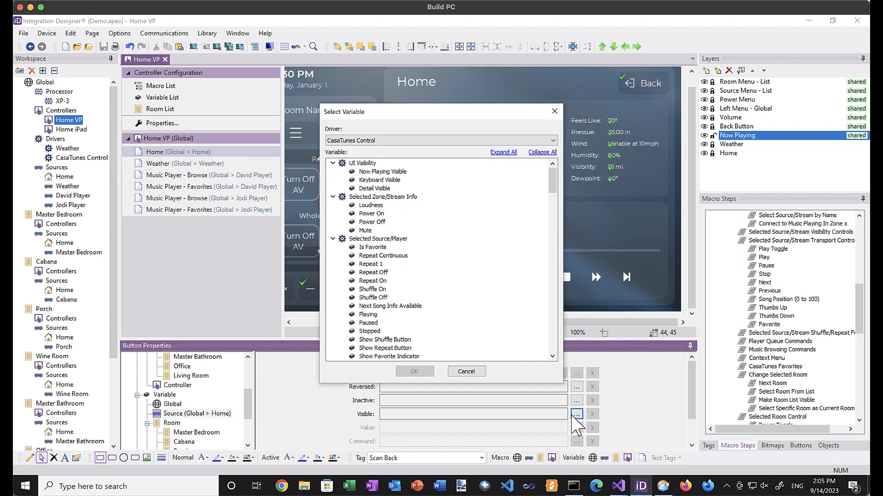
scroll(550, 202, "down", 3)
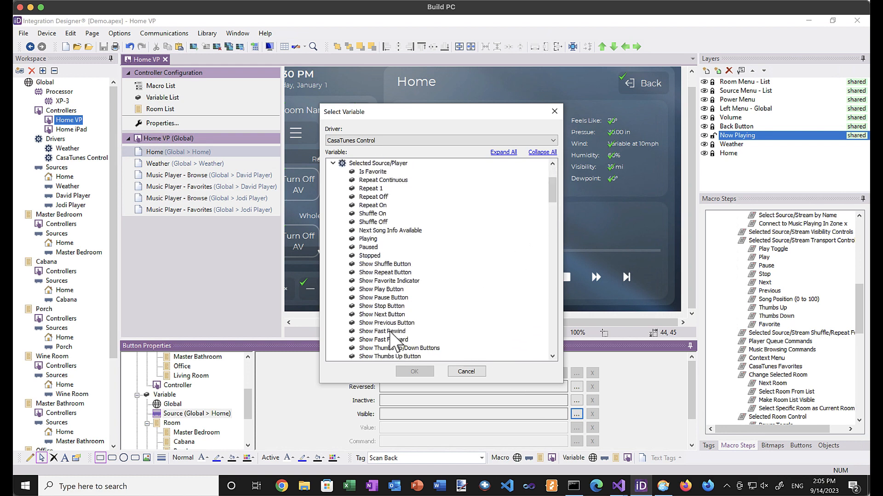
left_click(382, 331)
left_click(409, 376)
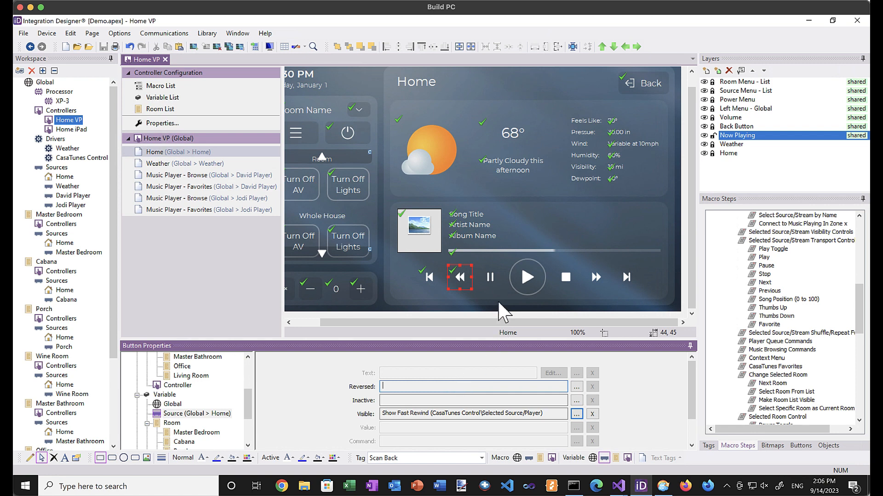
left_click(490, 280)
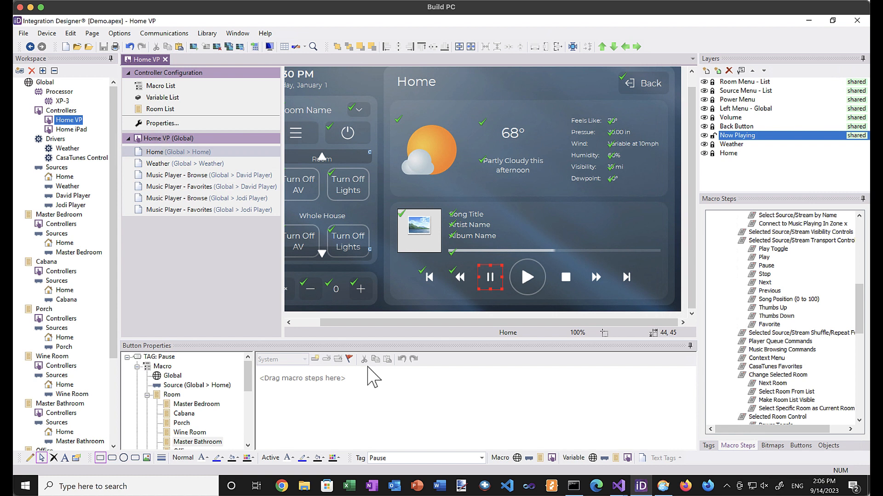
Add the Pause command to the Pause button and show it only with Show Pause Button.
left_click(199, 386)
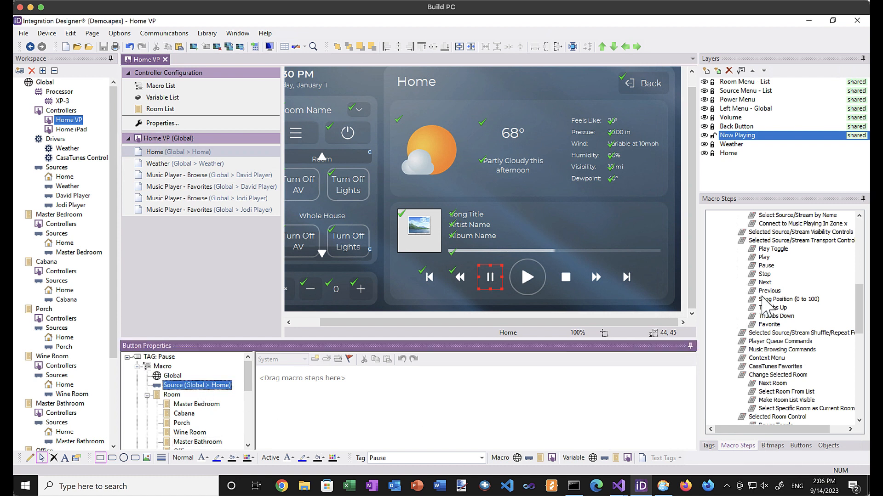
left_click_drag(767, 269, 543, 381)
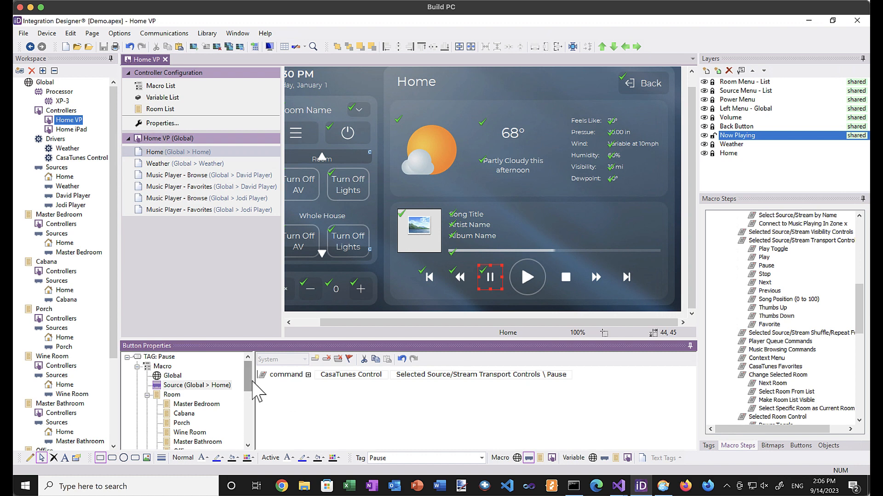
left_click_drag(248, 383, 248, 410)
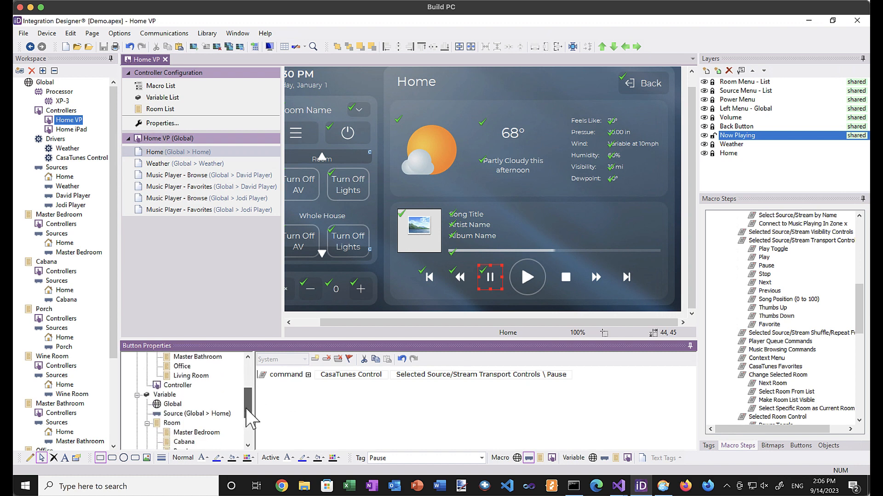
left_click(196, 413)
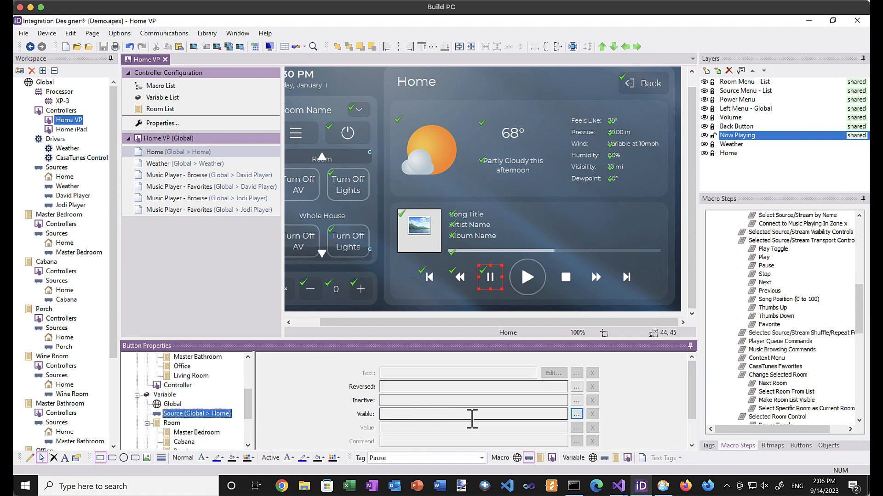
left_click(576, 415)
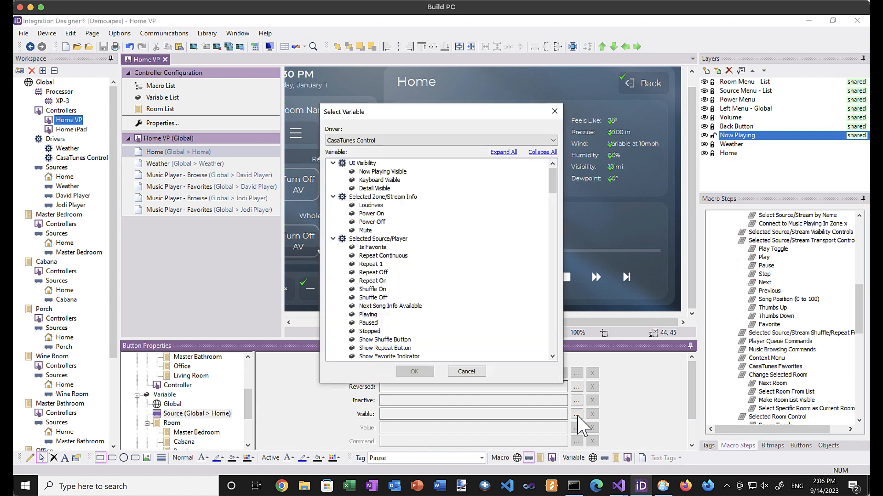
left_click_drag(554, 193, 555, 206)
left_click(383, 273)
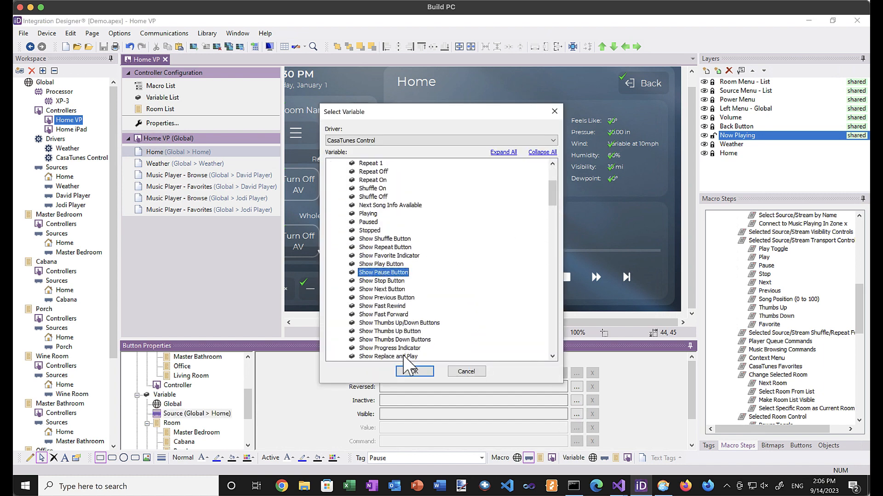
left_click(414, 371)
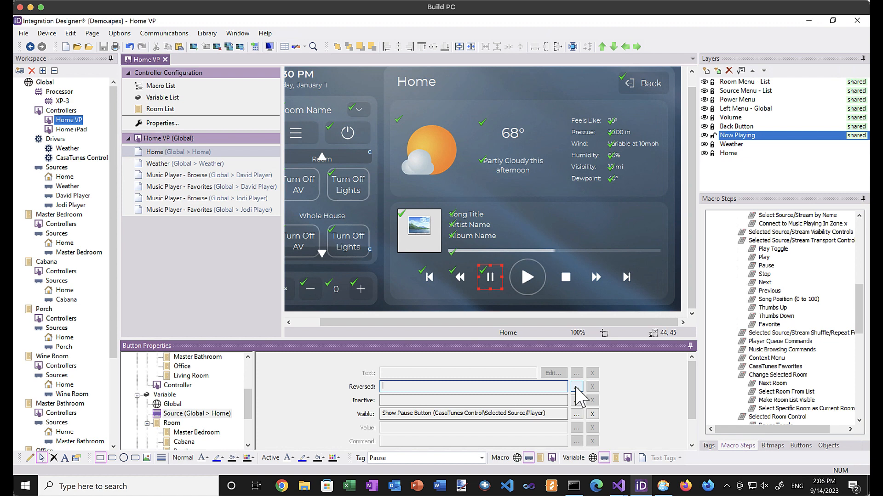
Make the Pause button appear reversed while the Paused variable is true.
left_click(576, 387)
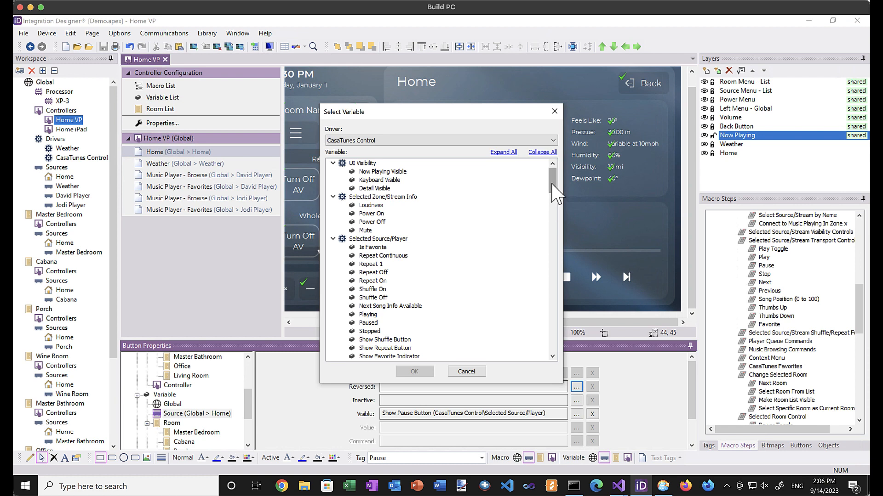
left_click_drag(551, 184, 552, 185)
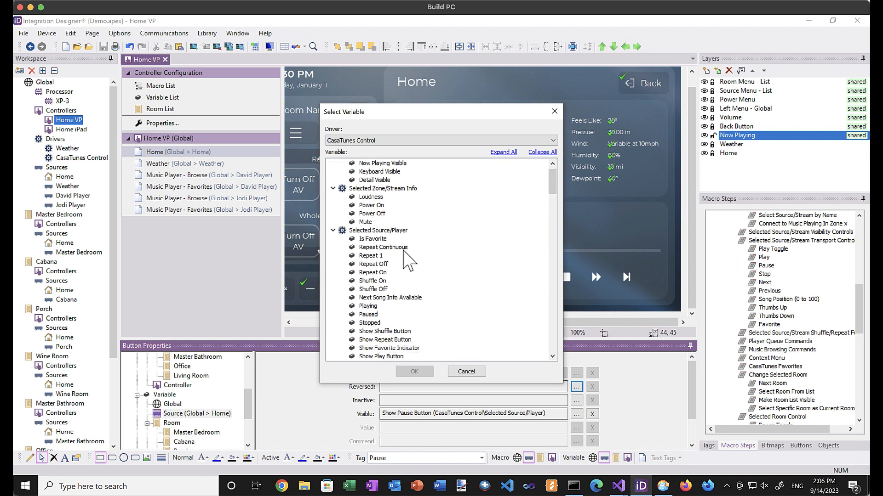
left_click(368, 314)
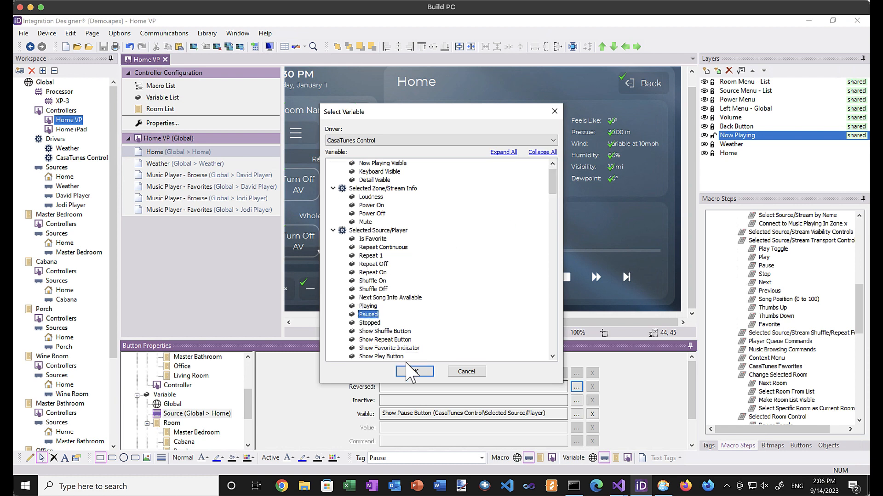
left_click(414, 371)
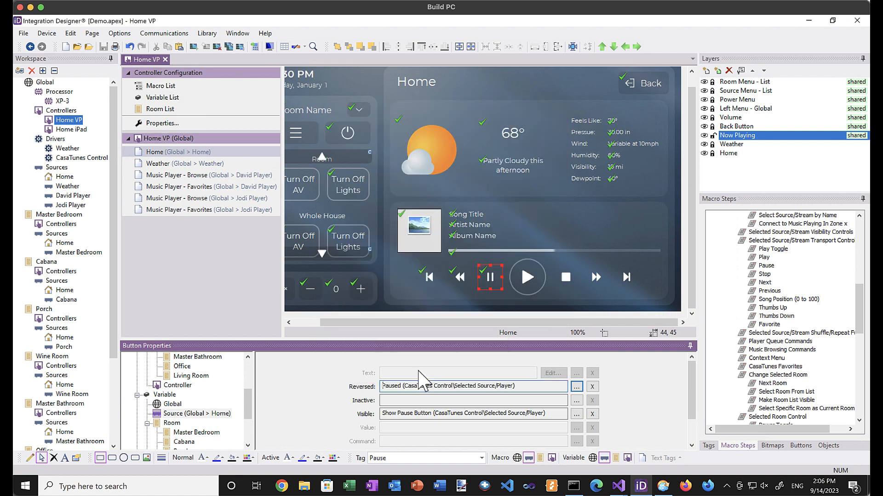
left_click(527, 281)
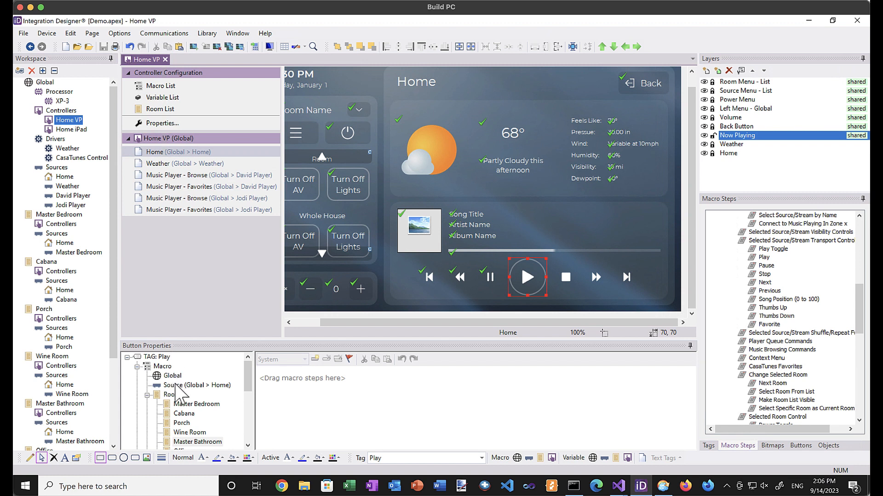
Add CasaTunes Transport Controls Play to the Play button's Home source macro.
left_click(176, 386)
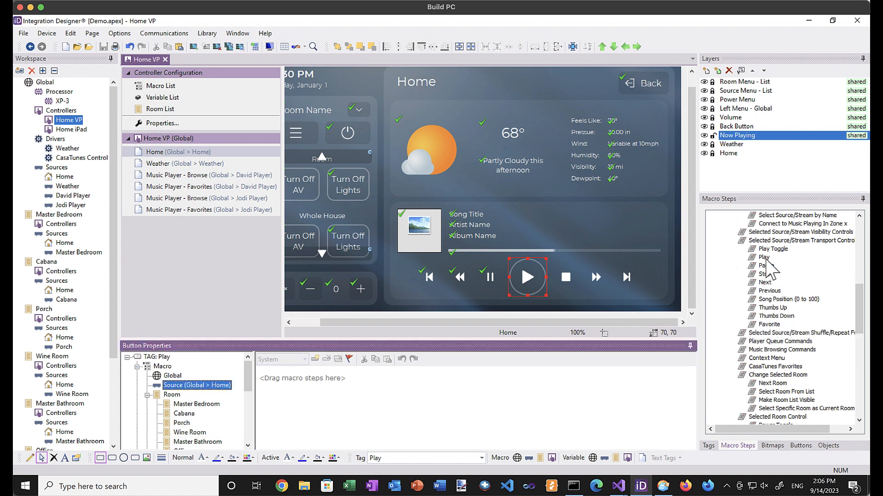
left_click_drag(763, 257, 554, 404)
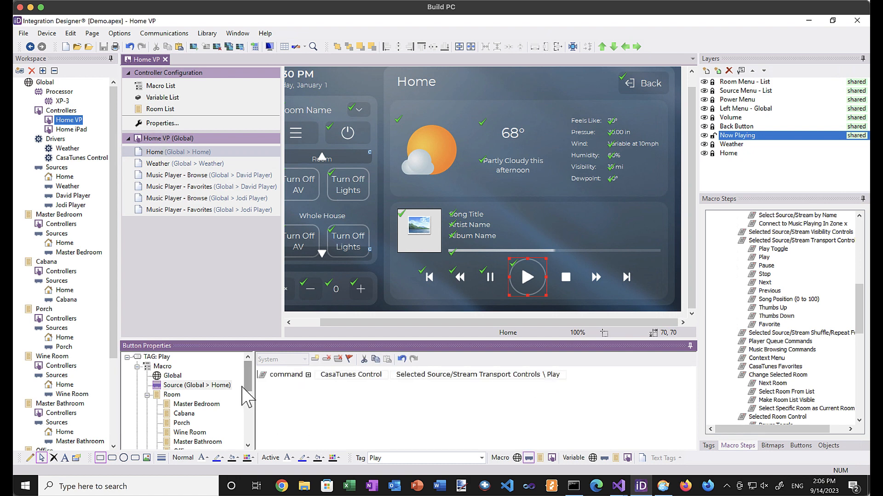
left_click_drag(247, 388, 245, 422)
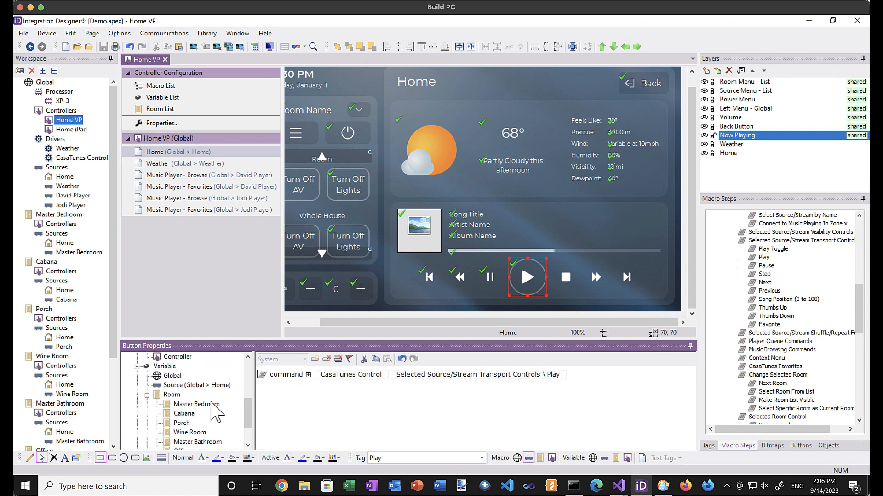
Bind the Play button's visibility to Show Play Button and its reversed state to Playing.
left_click(211, 386)
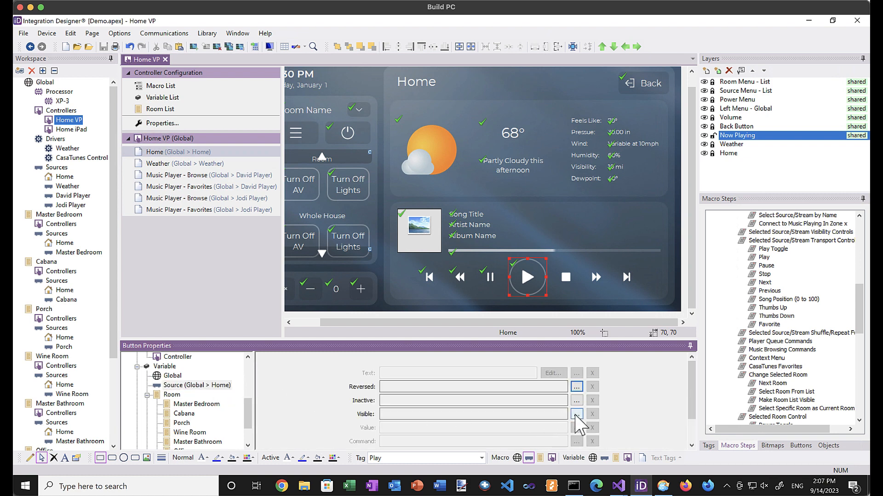
left_click(577, 414)
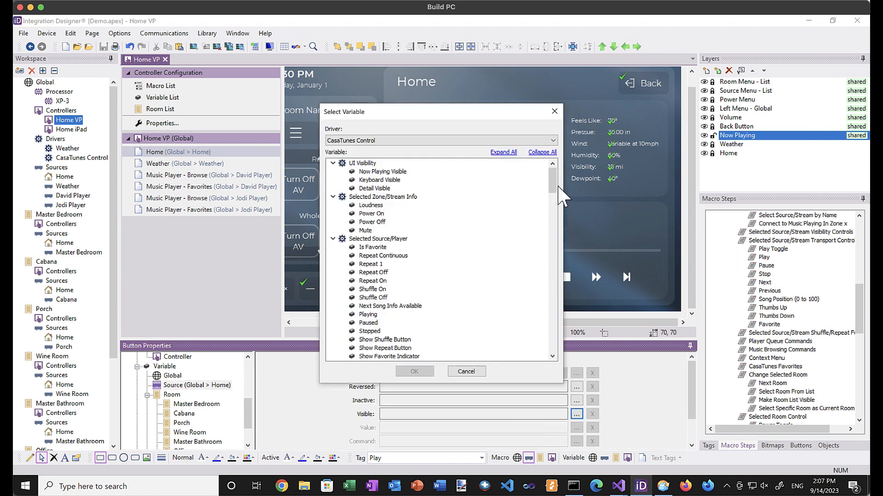
left_click_drag(552, 175, 552, 189)
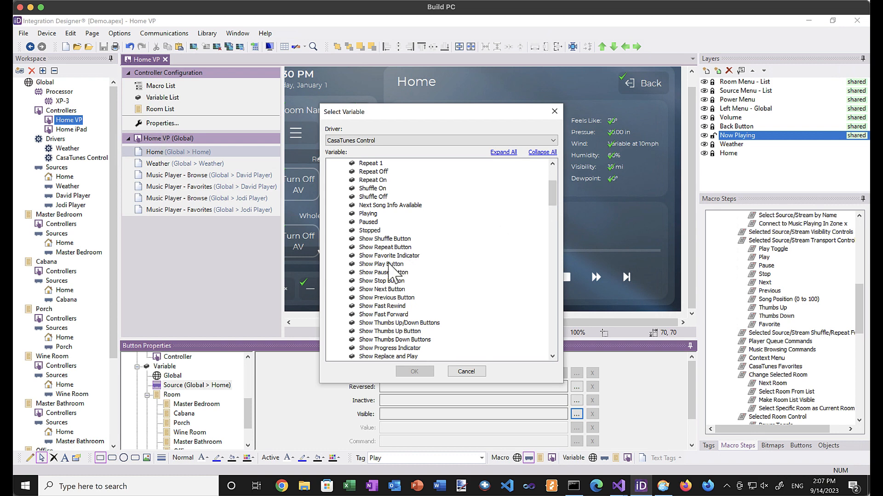
left_click(382, 265)
left_click(415, 371)
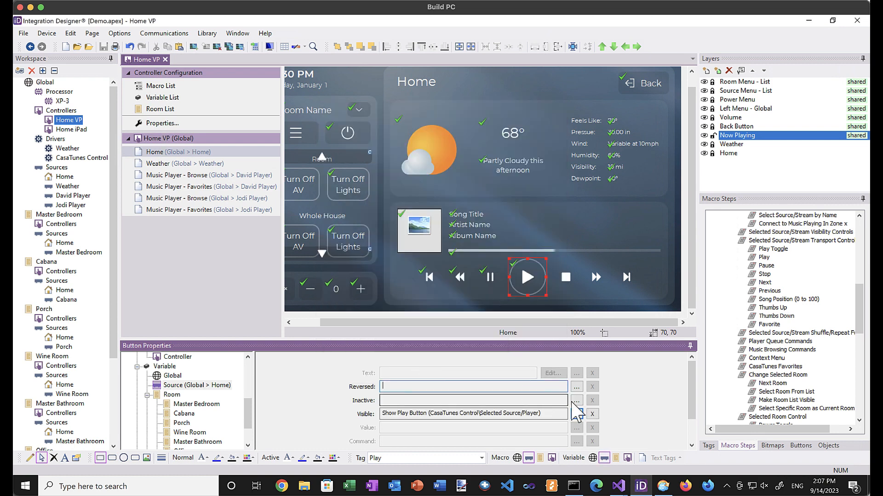
left_click(576, 387)
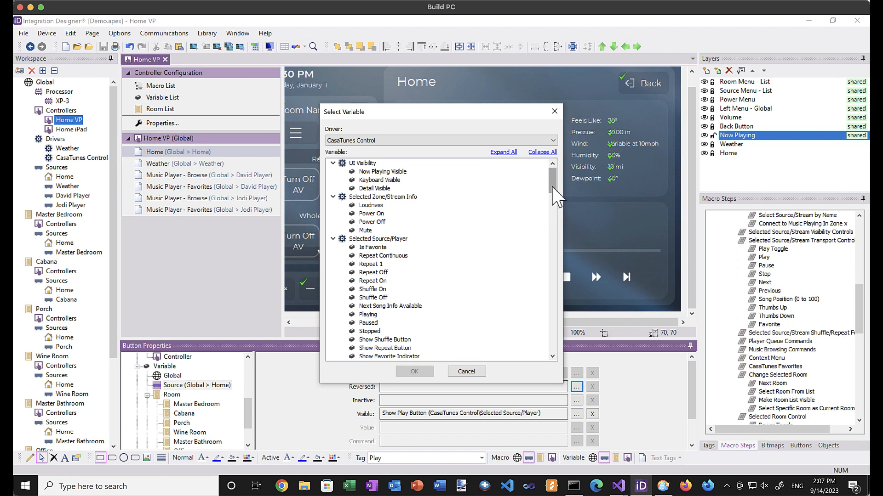
left_click_drag(557, 195, 556, 206)
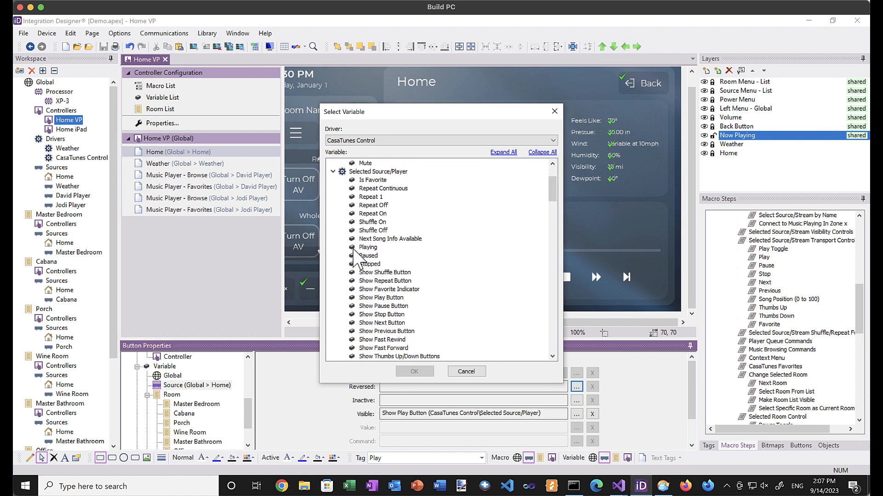
left_click(363, 247)
left_click(414, 371)
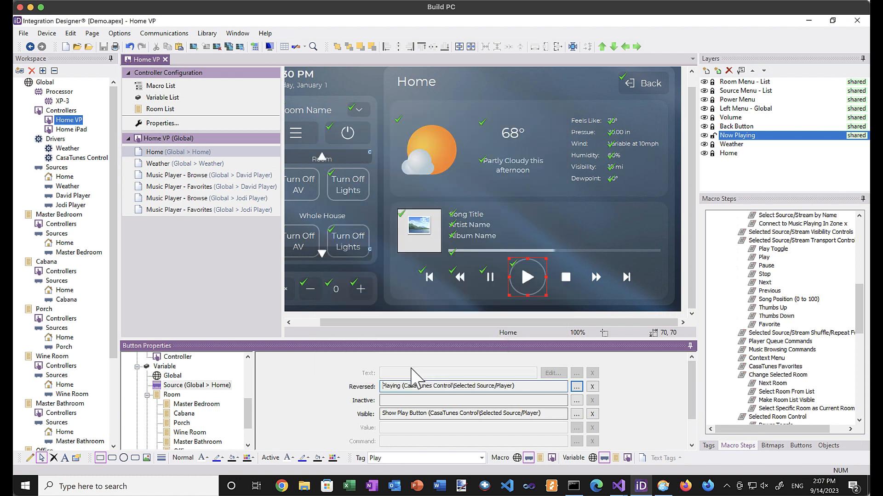
Add the Stop command to the Stop button and show it only with Show Stop Button.
left_click(566, 277)
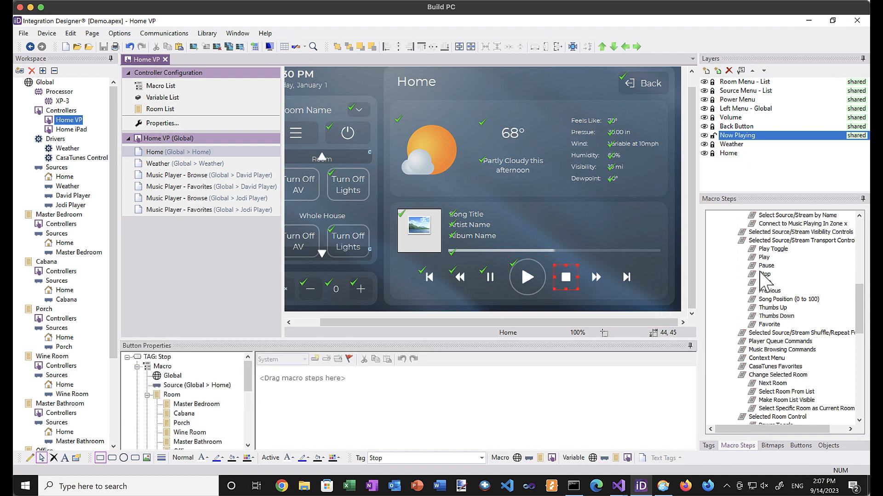
left_click_drag(764, 274, 563, 389)
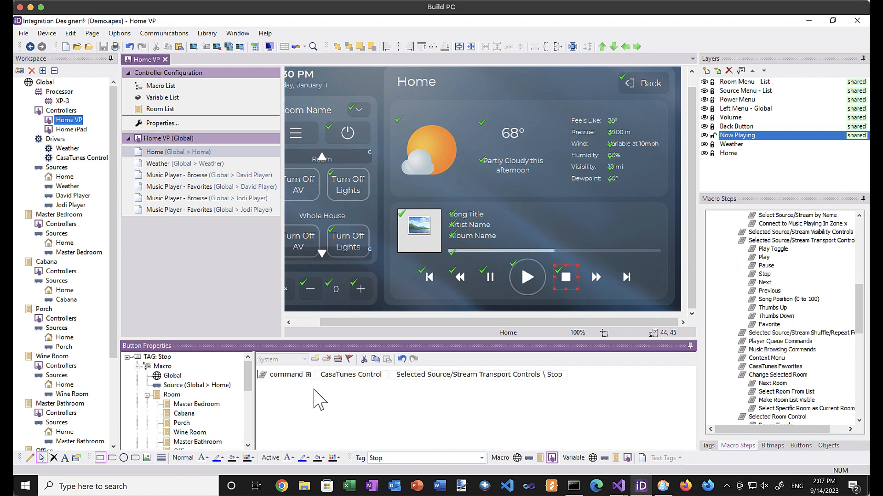
left_click_drag(245, 383, 246, 409)
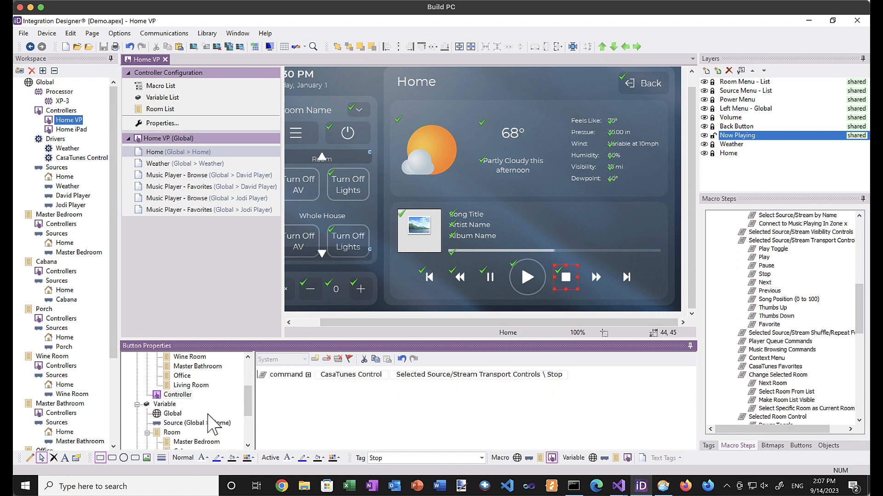
left_click(179, 423)
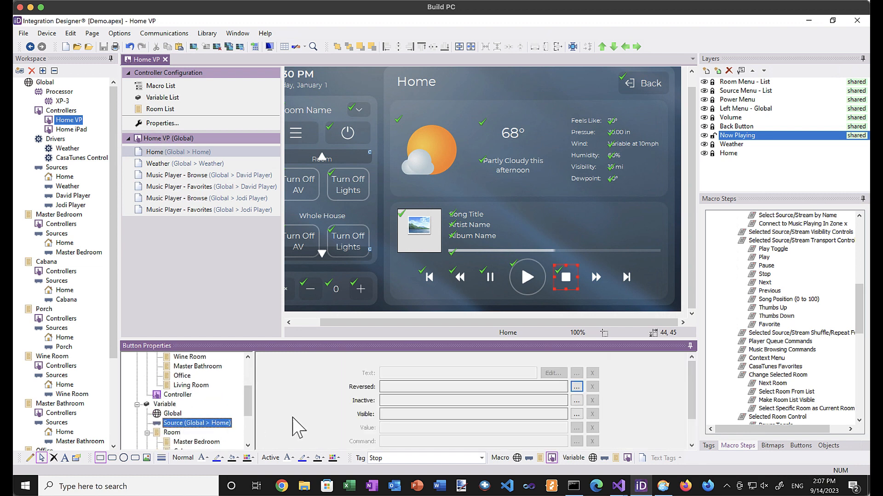
left_click(576, 414)
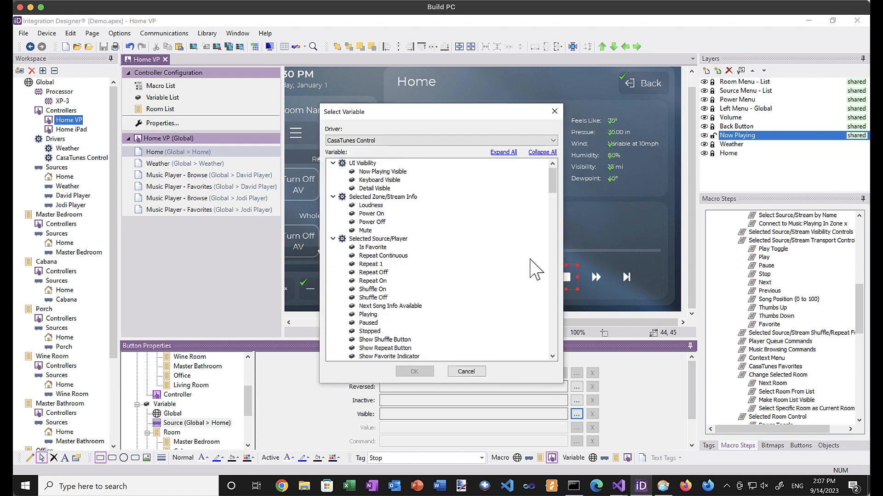
left_click_drag(554, 183, 554, 198)
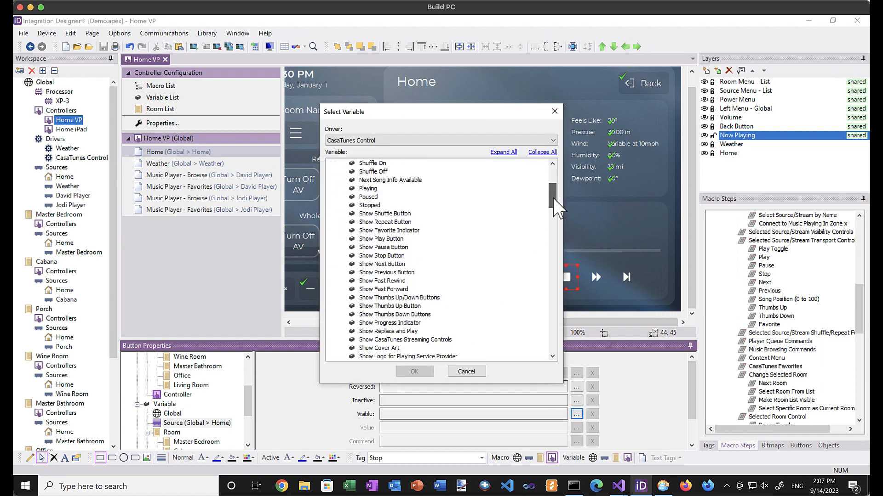
left_click(395, 255)
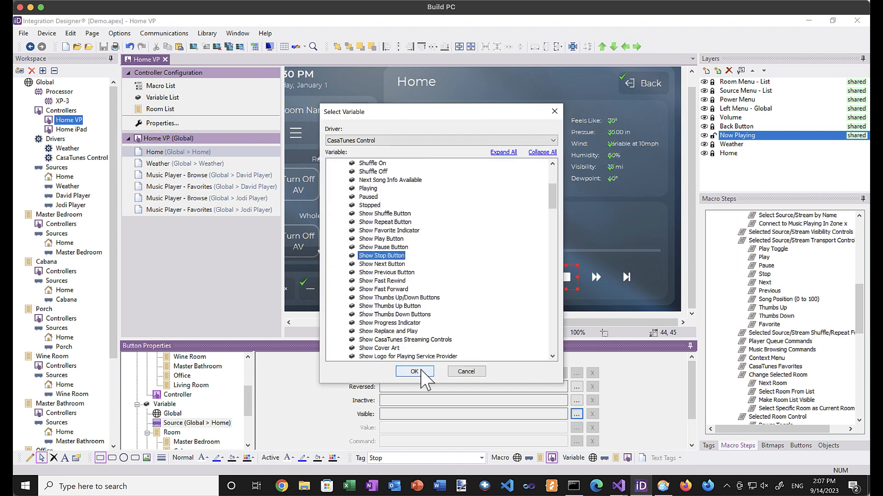
left_click(416, 372)
Make the Stop button appear reversed while the Stopped variable is true.
left_click(576, 387)
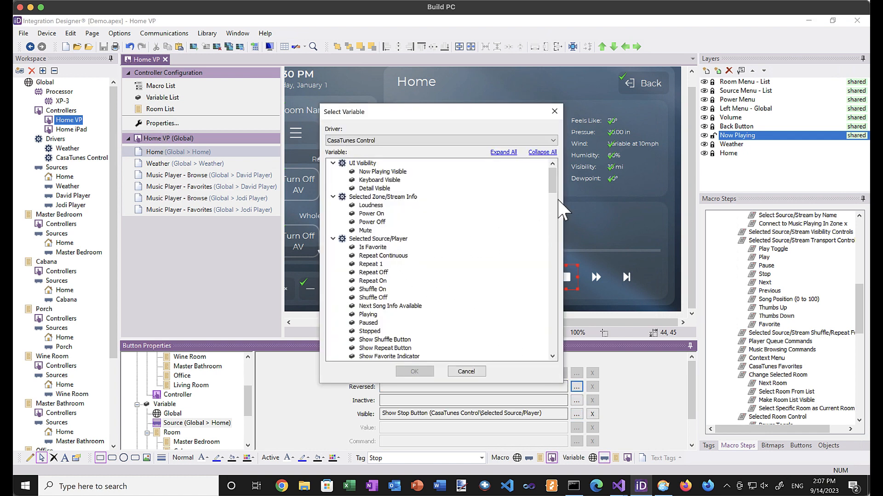
left_click_drag(554, 187, 554, 194)
left_click(369, 281)
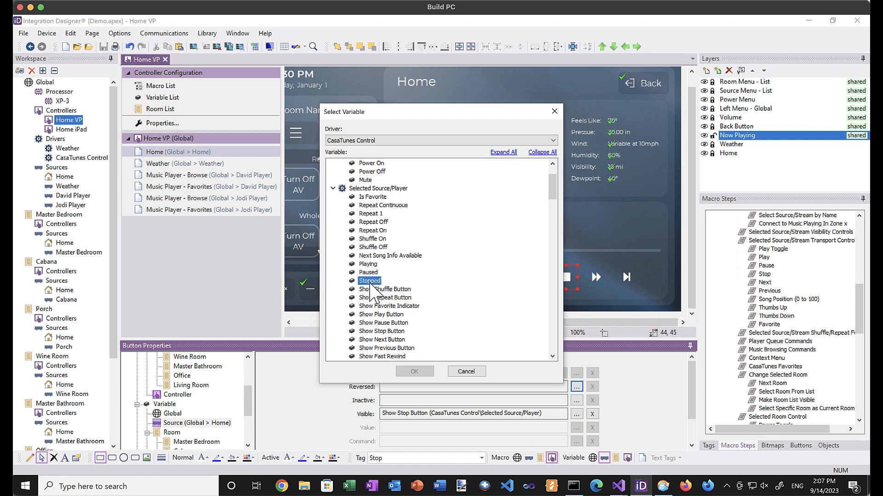
left_click(416, 372)
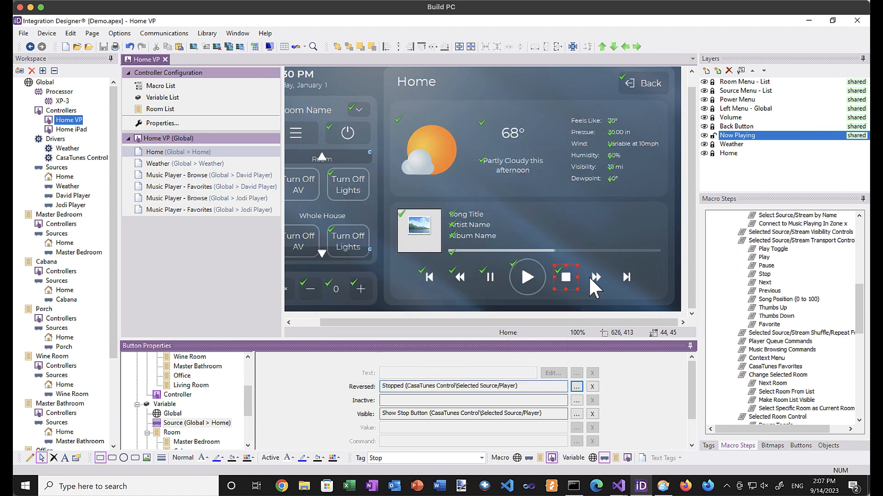
left_click(590, 277)
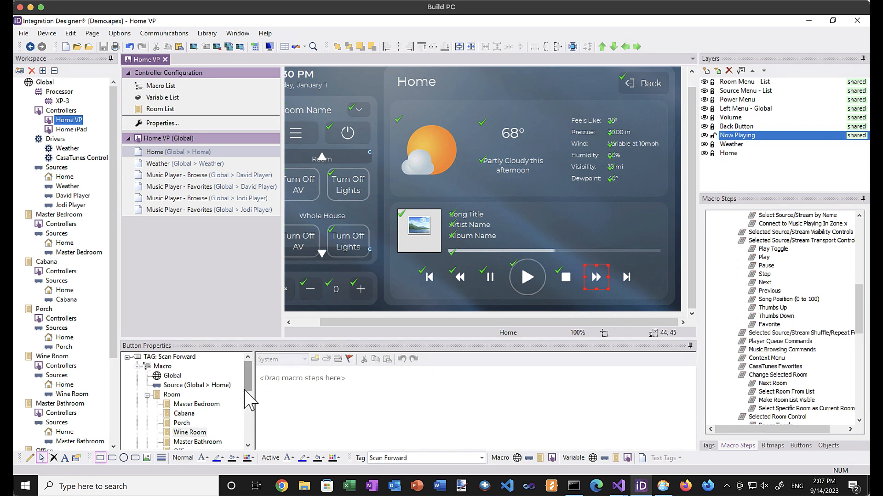
Bind the Scan Forward button's visibility to the Show Fast Forward variable.
left_click_drag(249, 391, 248, 412)
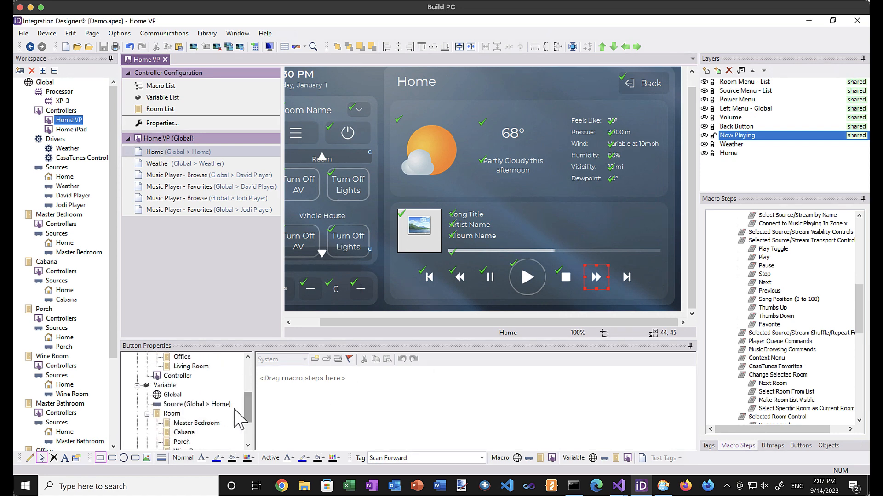
left_click(201, 405)
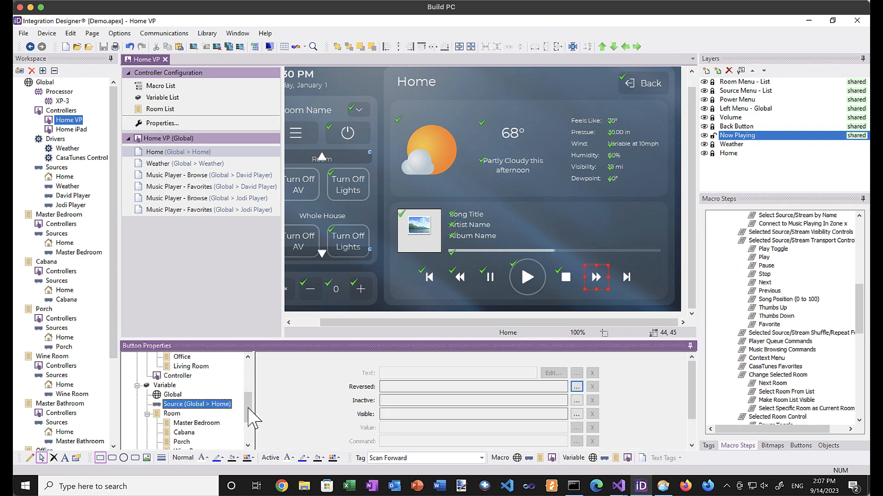
left_click(576, 414)
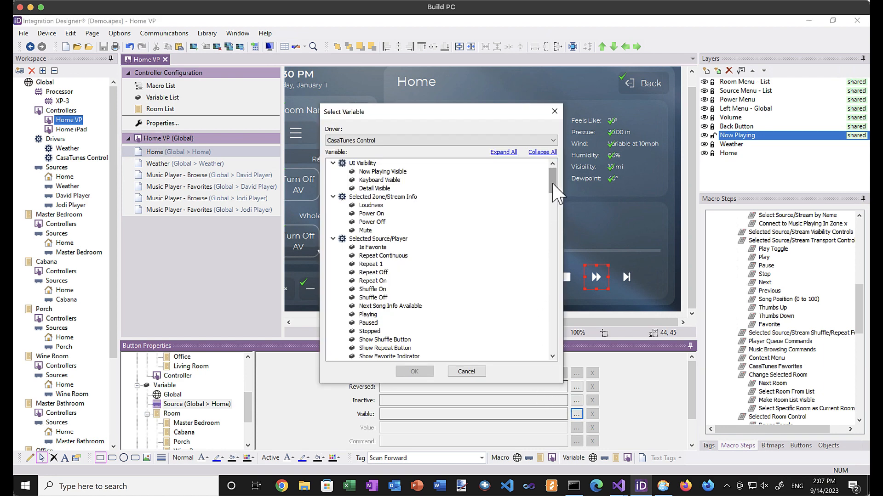
left_click_drag(554, 181, 555, 212)
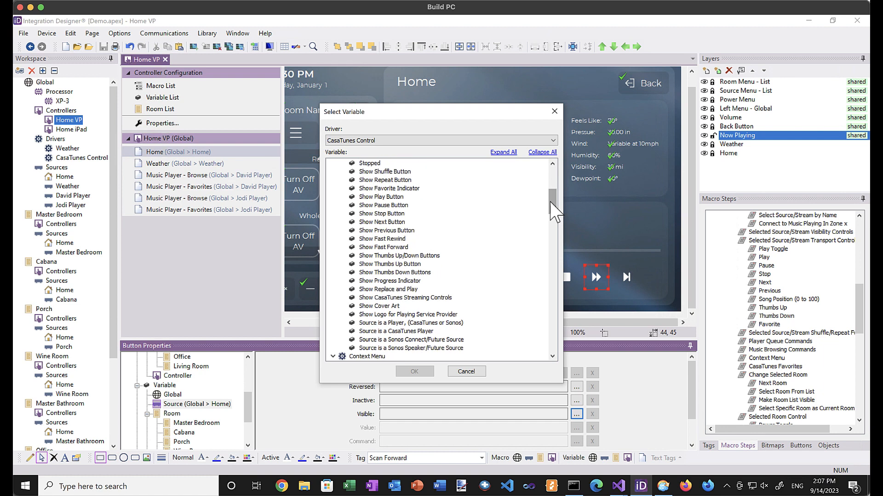
left_click(390, 248)
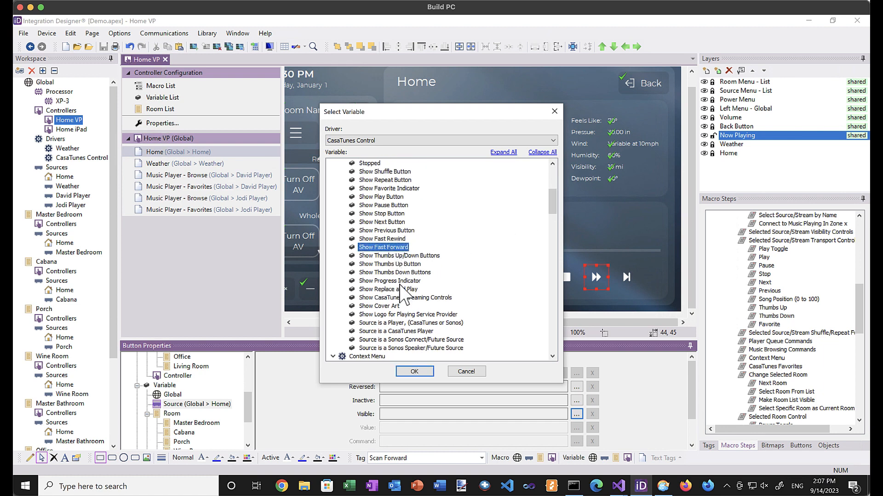
left_click(414, 372)
left_click(621, 277)
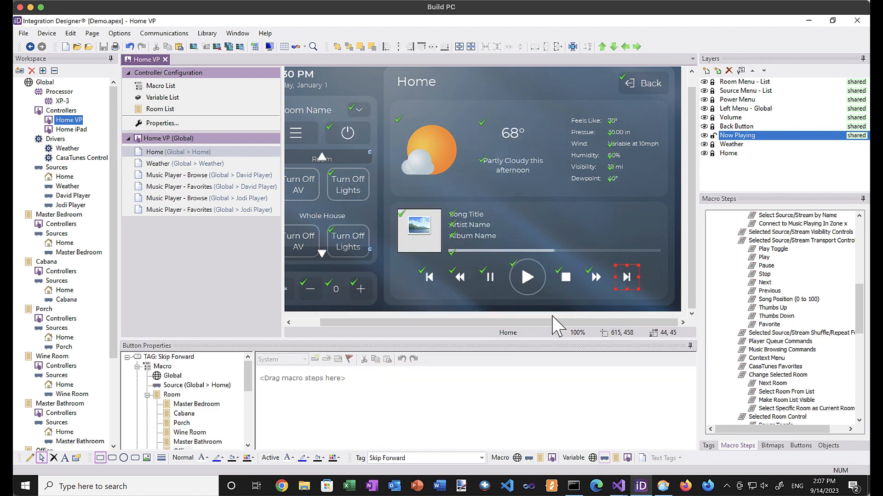
Add the Next transport command to Skip Forward and show it only with Show Next Button.
left_click(223, 385)
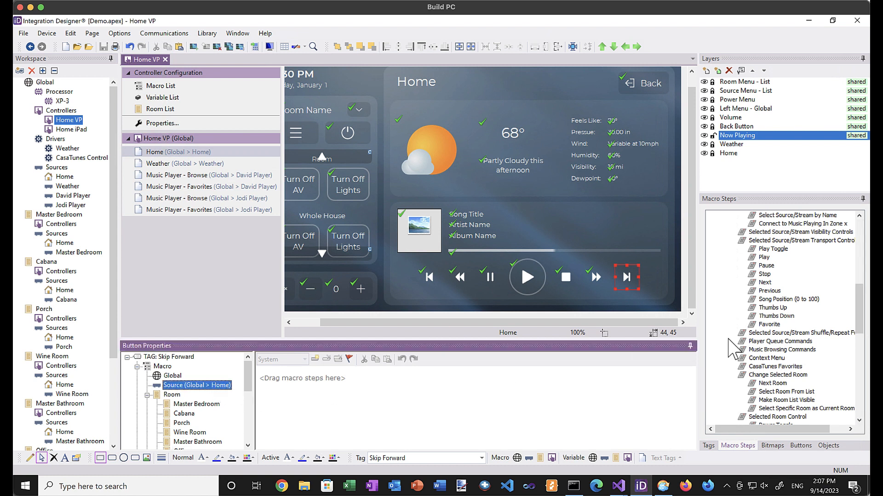
left_click_drag(770, 282, 627, 387)
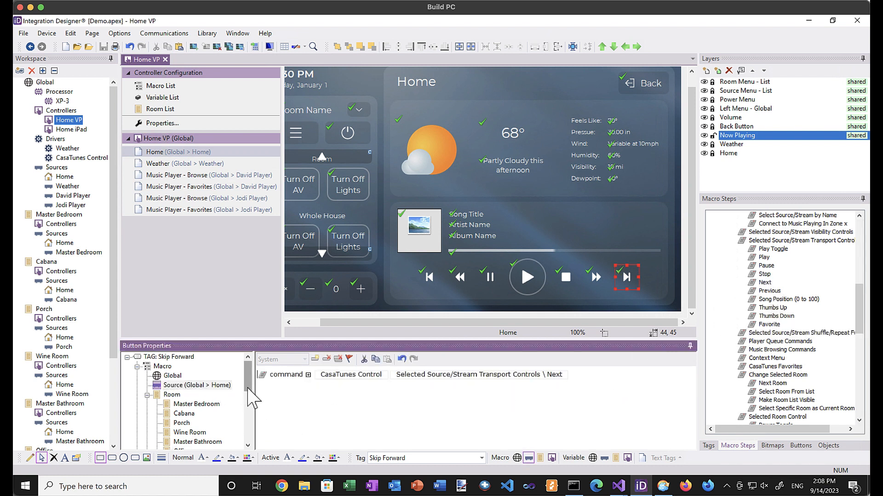
left_click_drag(248, 387, 246, 419)
left_click(191, 395)
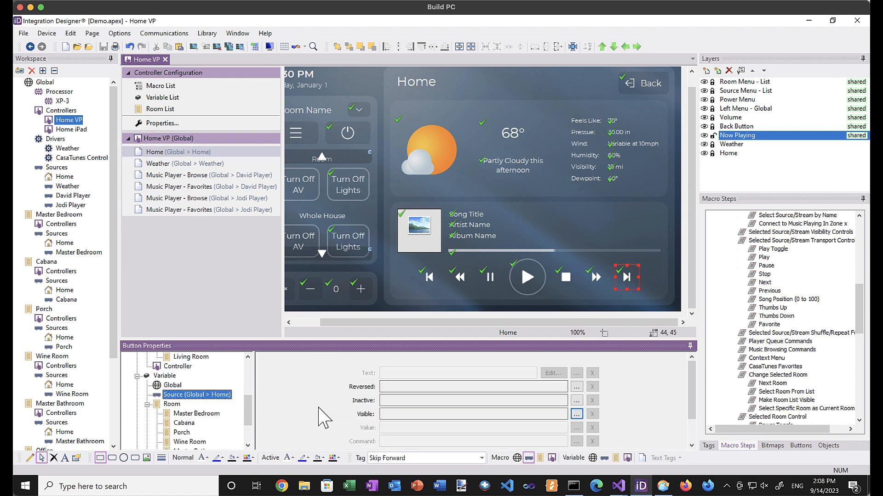
left_click(577, 415)
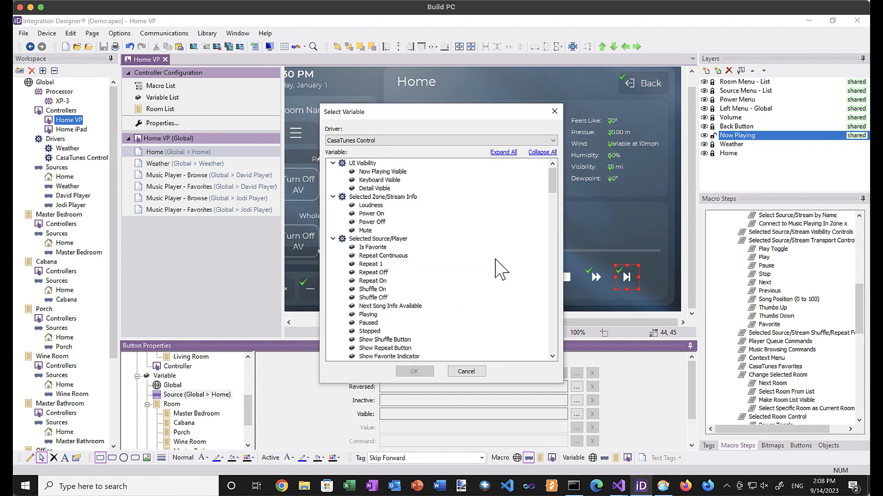
left_click_drag(551, 186, 551, 195)
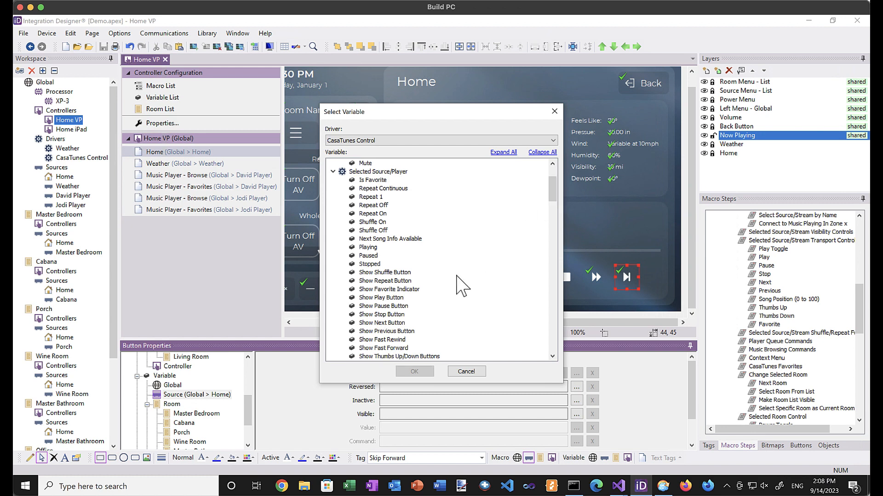
left_click(391, 323)
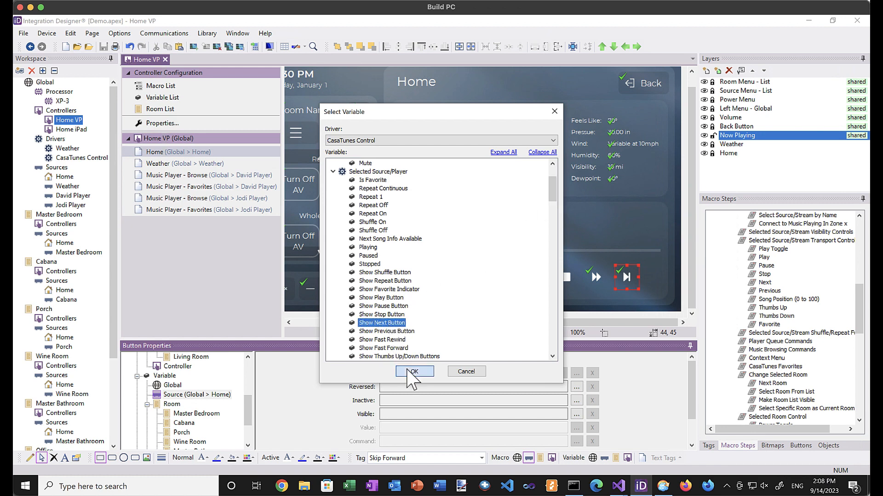
left_click(414, 371)
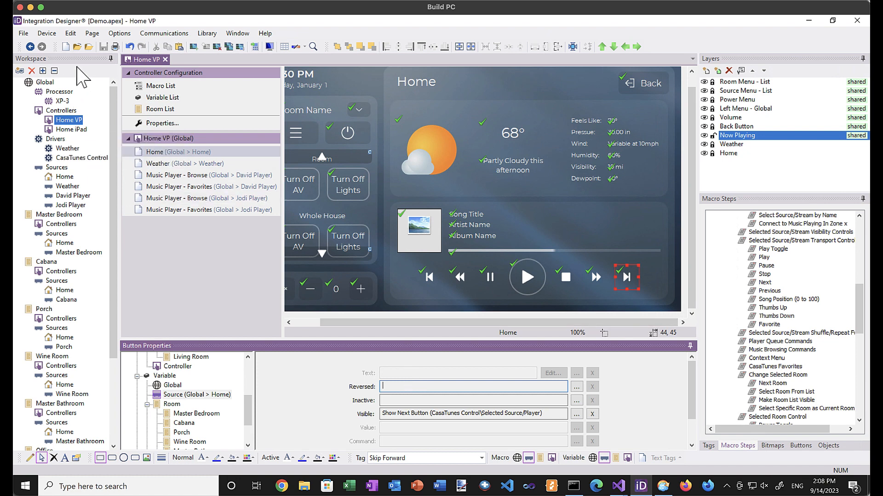
Send the updated project to the XP-3 processor.
left_click(164, 33)
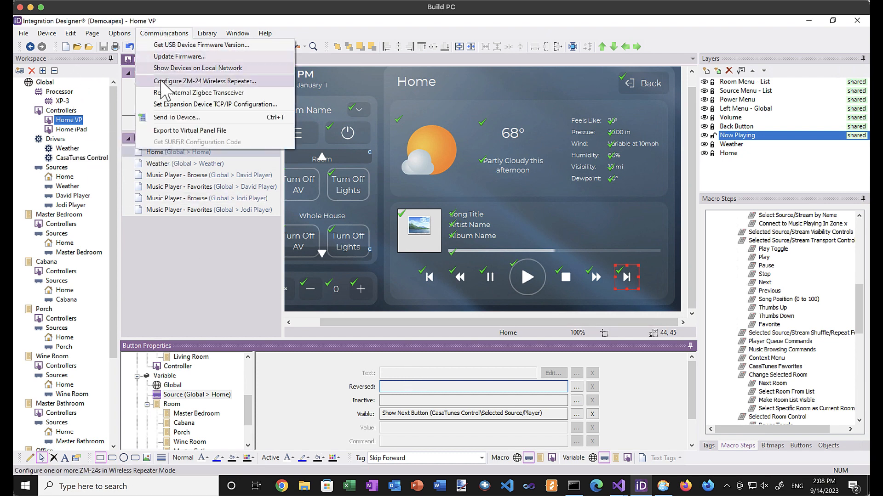
left_click(176, 117)
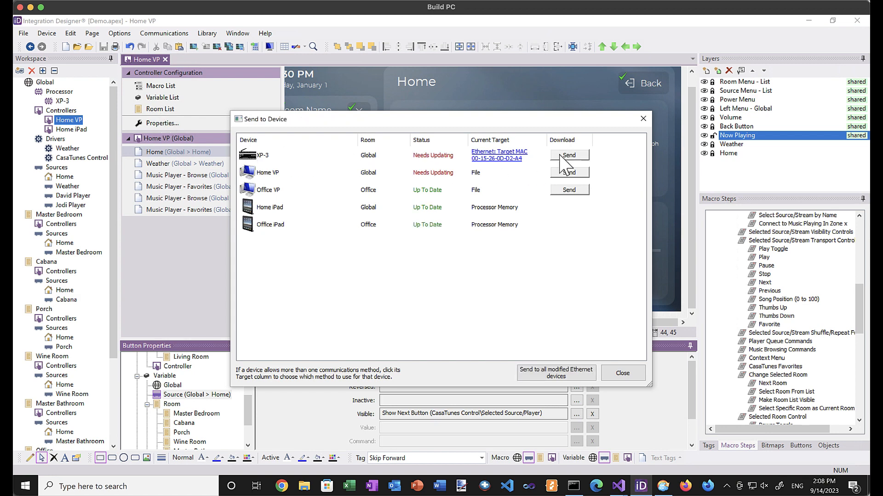
left_click(561, 156)
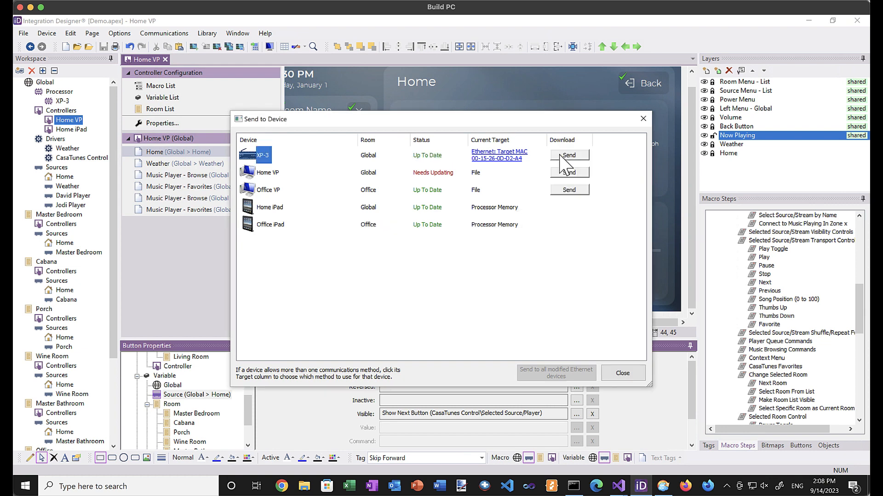
Rebuild the Home VP virtual panel as Home VP.exe, replacing the old file, and run it.
left_click(573, 173)
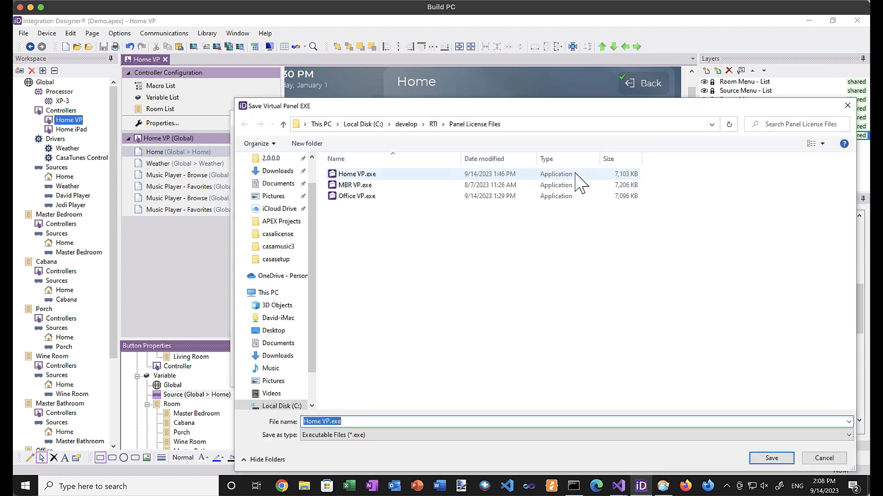
left_click(760, 458)
left_click(472, 251)
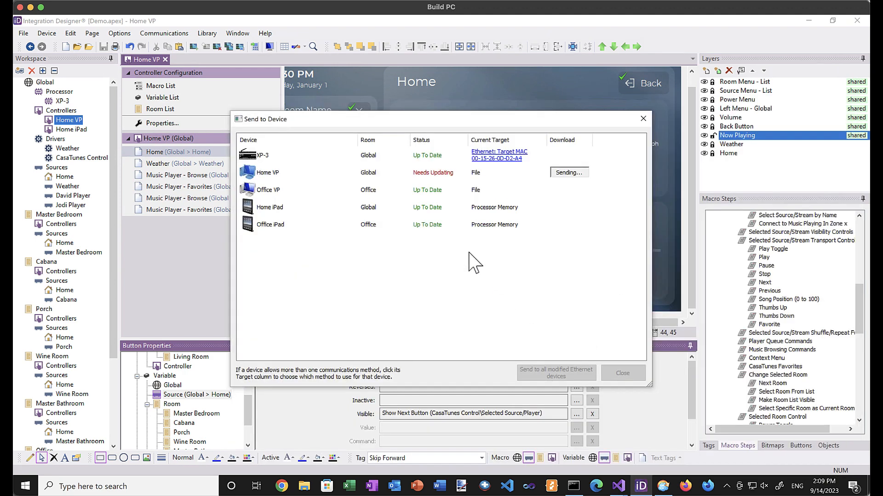
left_click(474, 276)
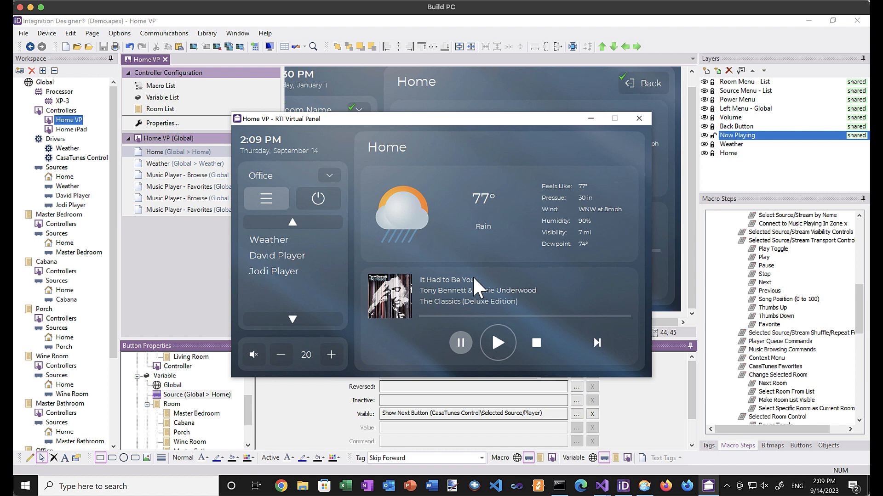
Try the first and second player sources, then turn off the AV in the current room.
left_click(276, 255)
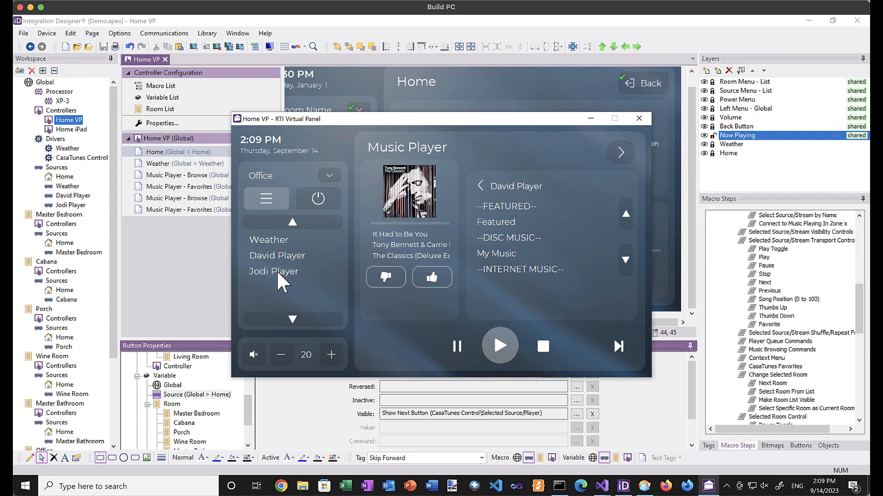
left_click(277, 271)
left_click(329, 174)
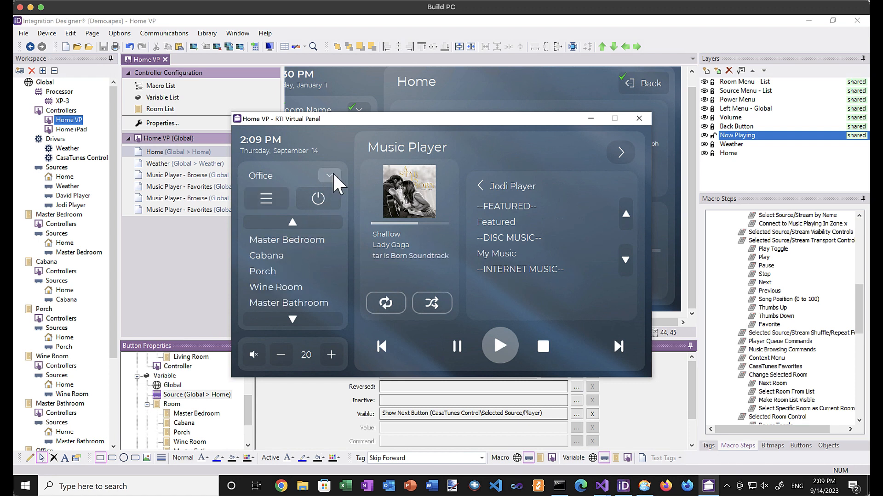
left_click(319, 196)
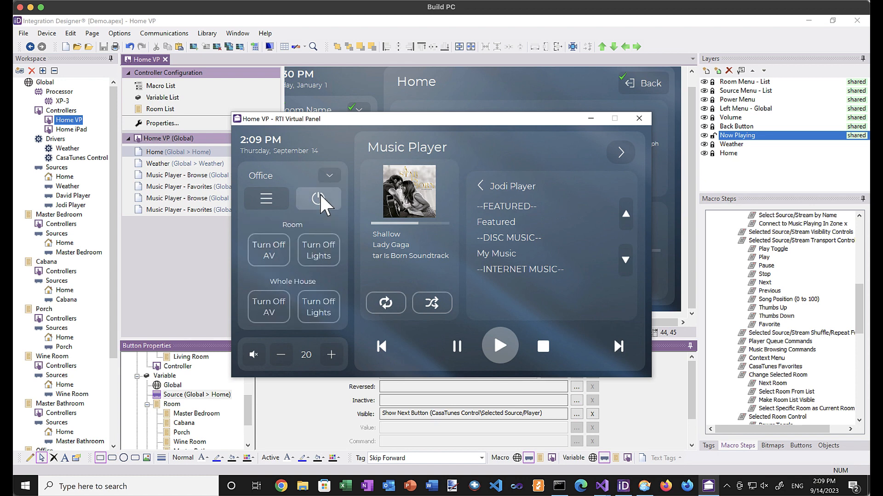
left_click(266, 292)
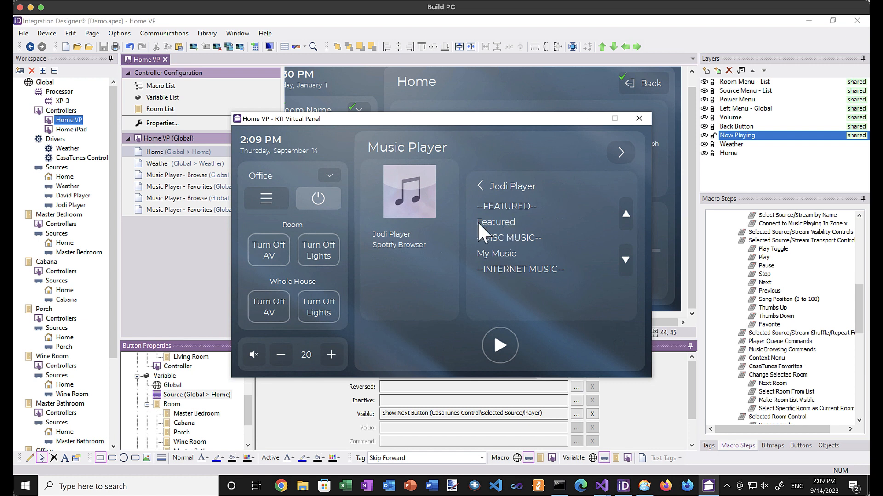
Page down through the player's browse list twice and back up to the top.
left_click(624, 259)
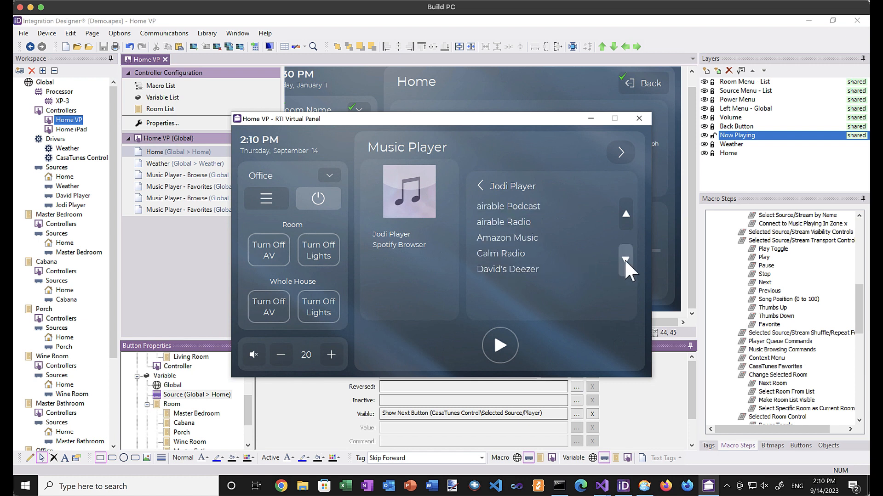
left_click(625, 259)
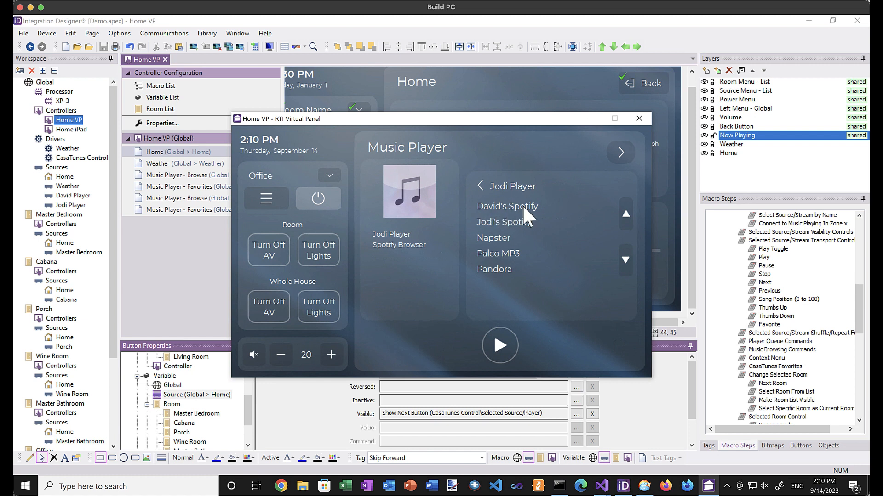
left_click(625, 214)
left_click(625, 214)
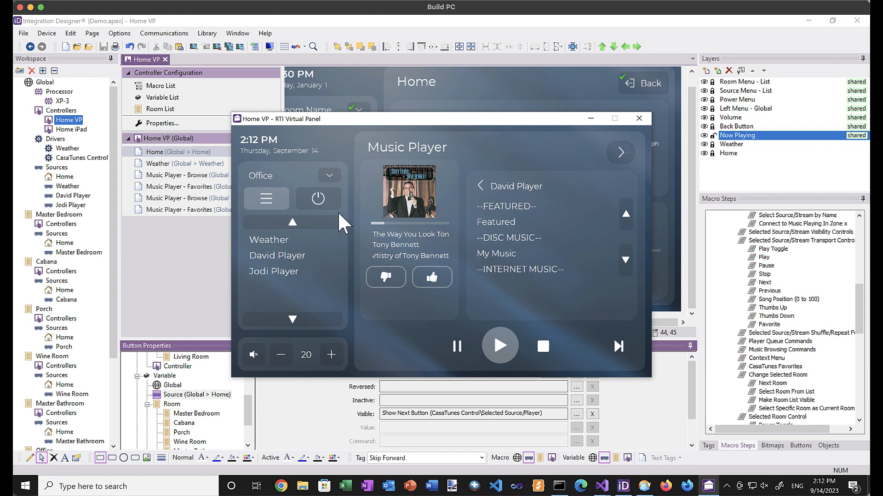
Switch the virtual panel's room to Porch.
left_click(329, 173)
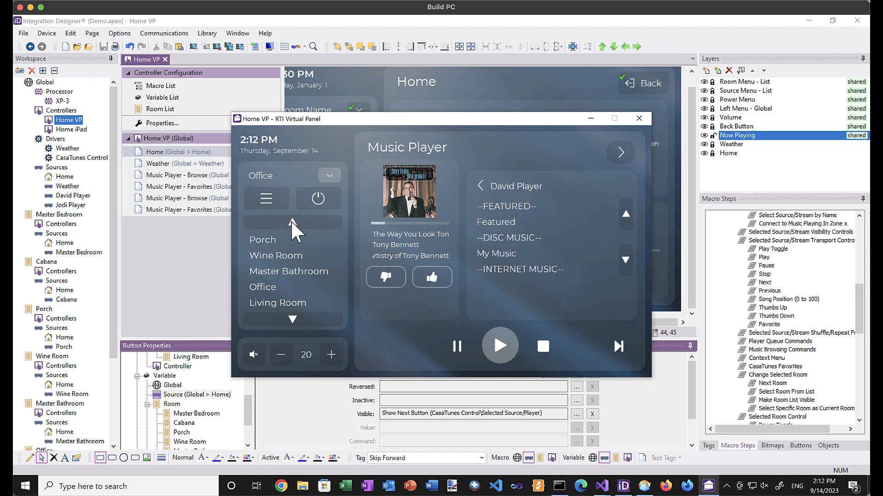
left_click(267, 239)
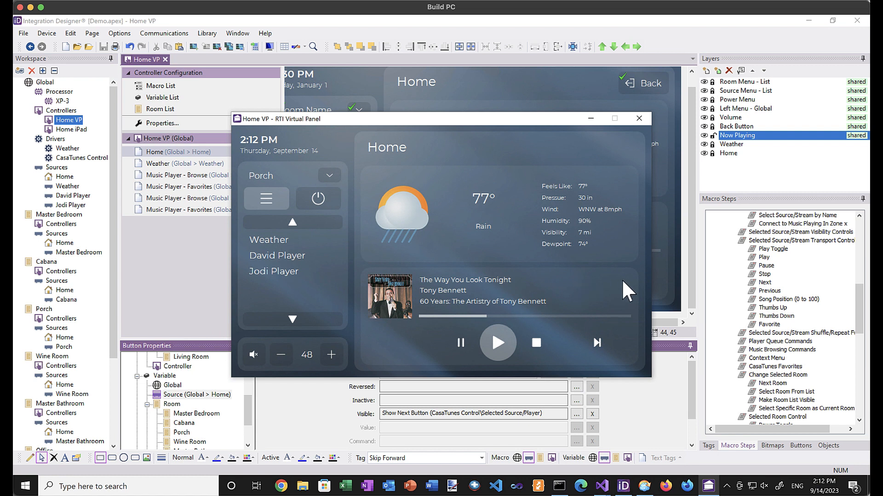
left_click(534, 341)
Close the virtual panel and Send to Device window, and select the now-playing group.
left_click(639, 118)
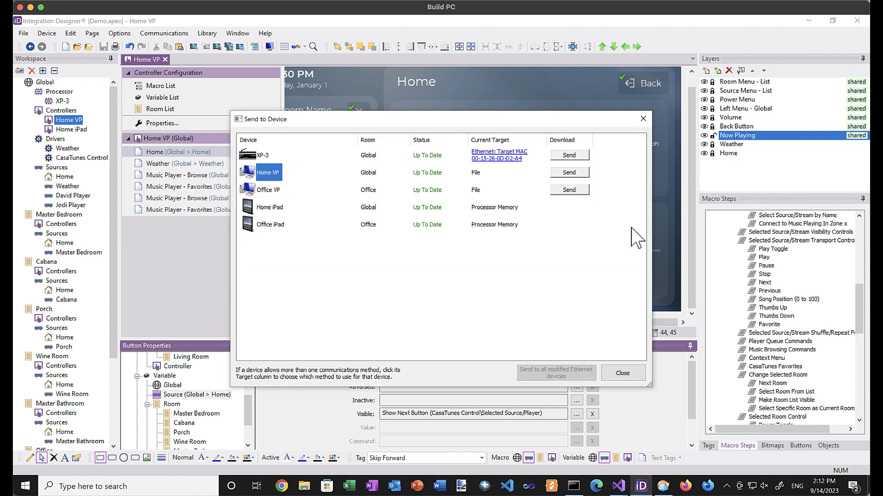
left_click(625, 376)
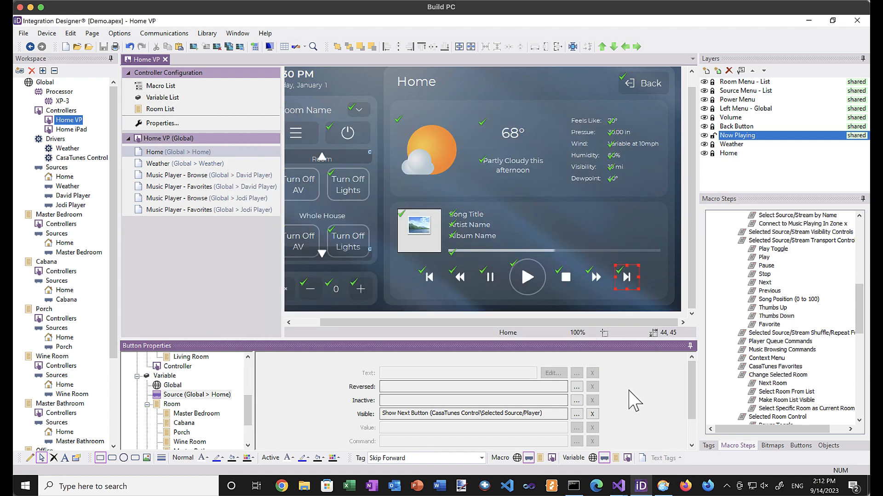
left_click(405, 297)
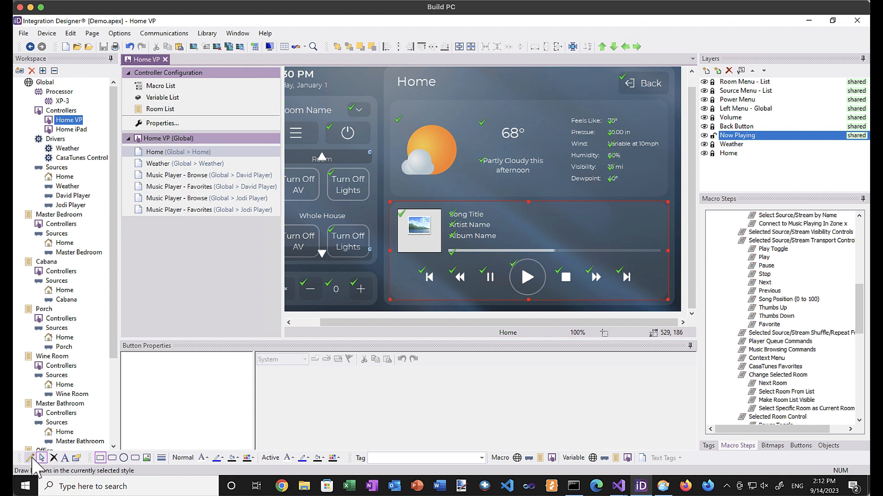
Draw a new button at the top right of the now-playing area and open its text editor.
left_click(29, 458)
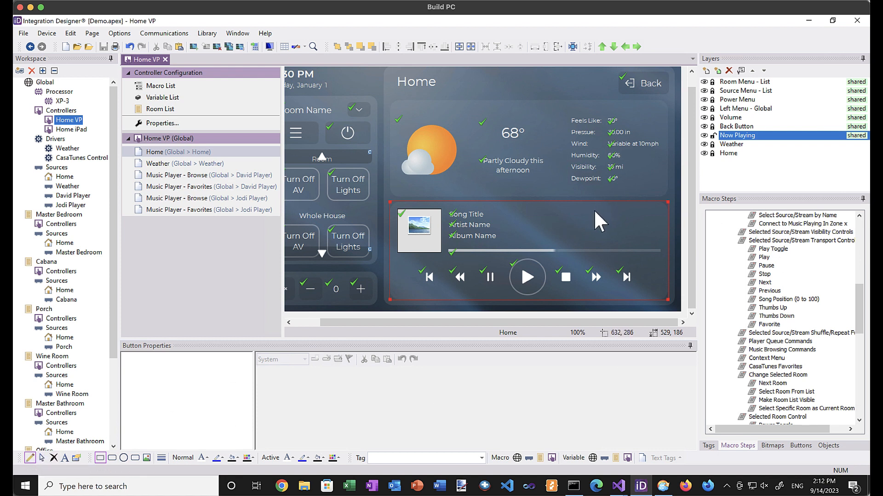
left_click_drag(594, 209, 652, 226)
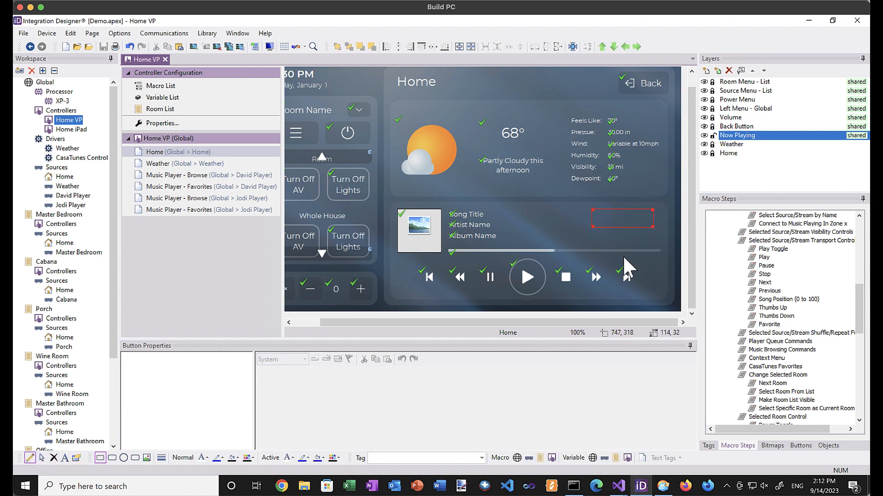
left_click(64, 458)
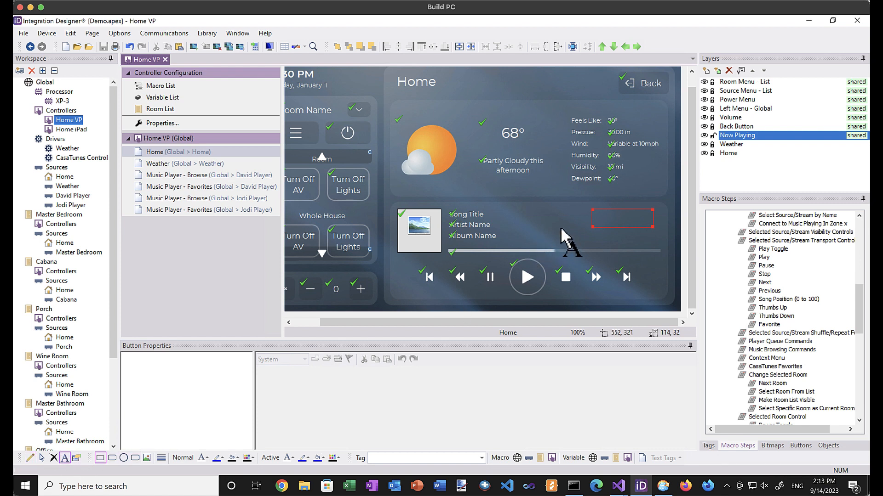
left_click(602, 222)
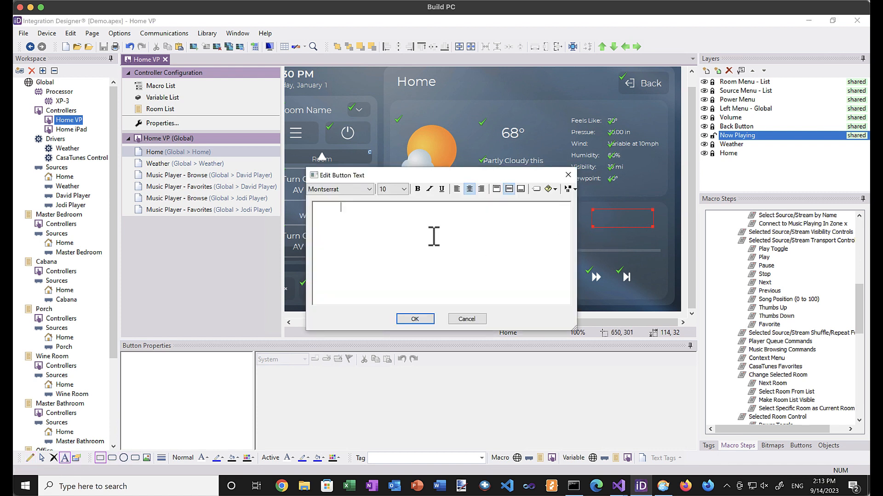
Right-align the text and insert Room Text Name, ' is ', and the Power On variable.
left_click(481, 189)
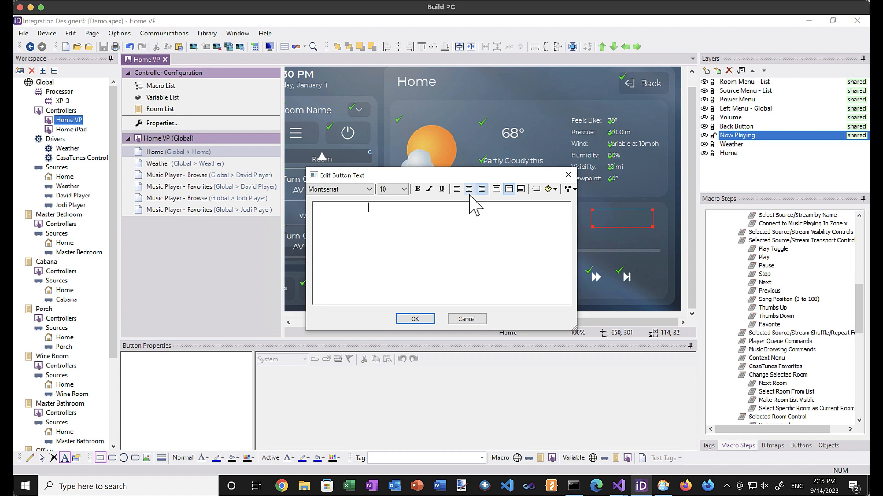
left_click(550, 190)
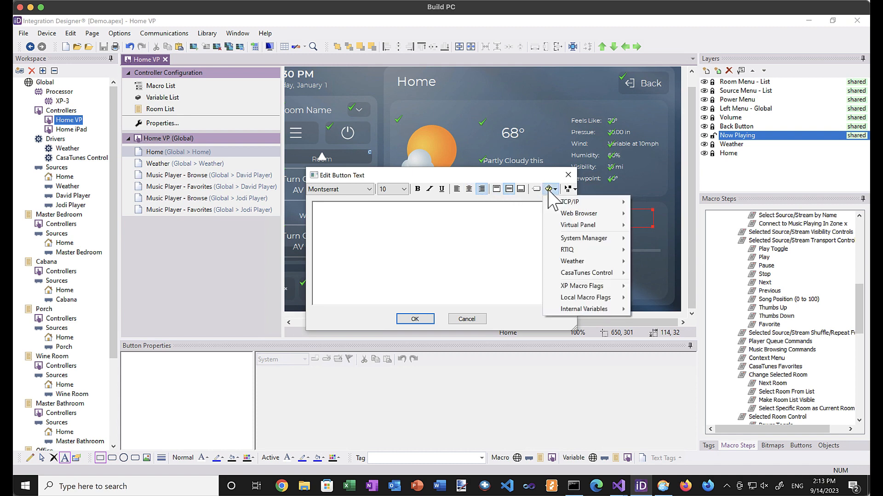
mouse_move(569, 274)
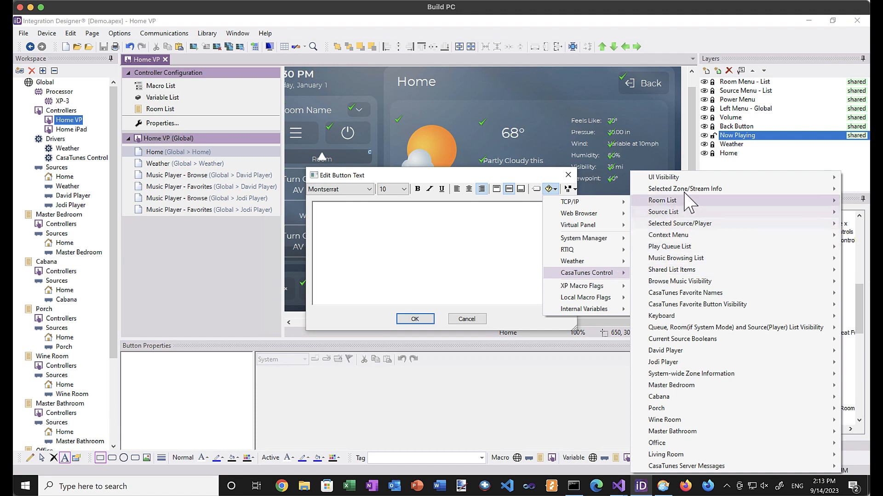
mouse_move(684, 191)
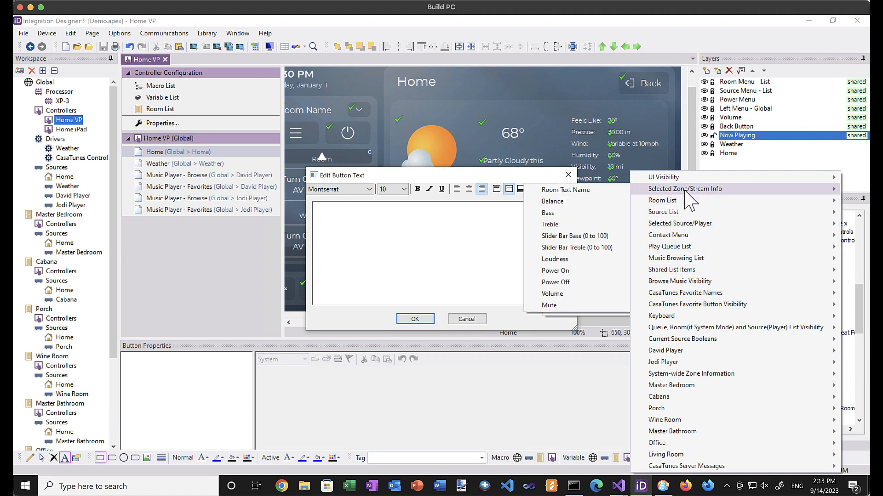
left_click(611, 190)
type("is")
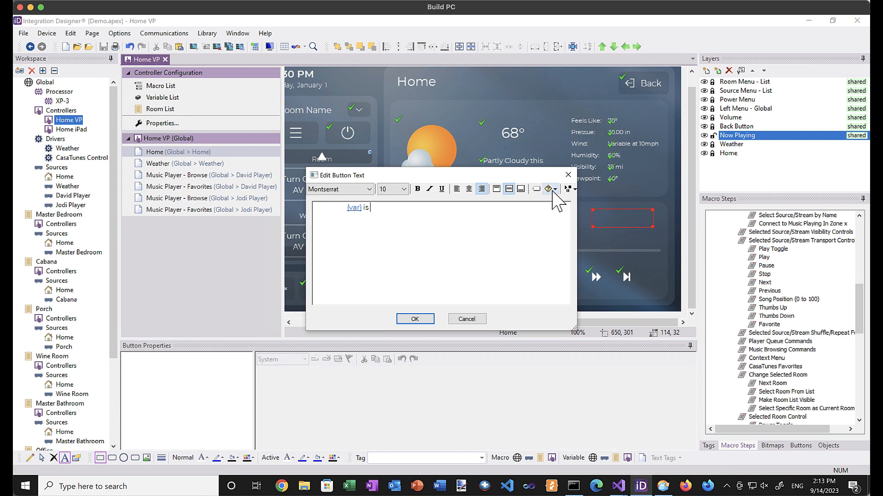
left_click(552, 190)
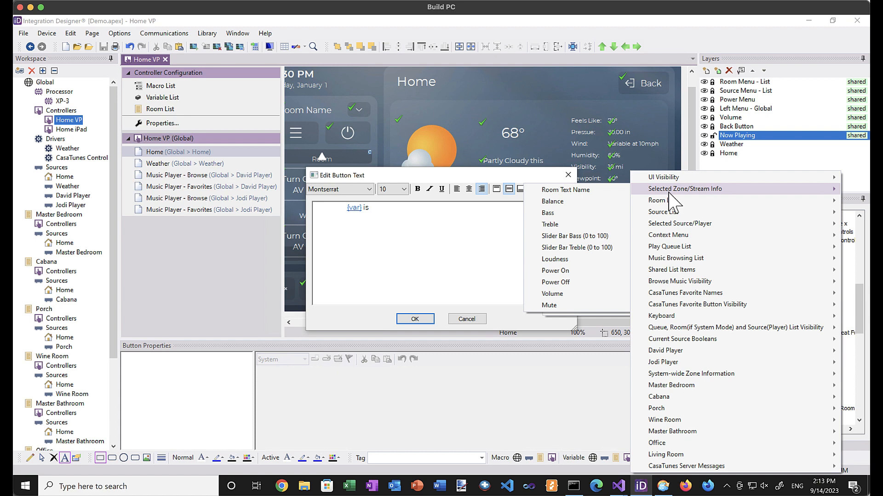
left_click(572, 270)
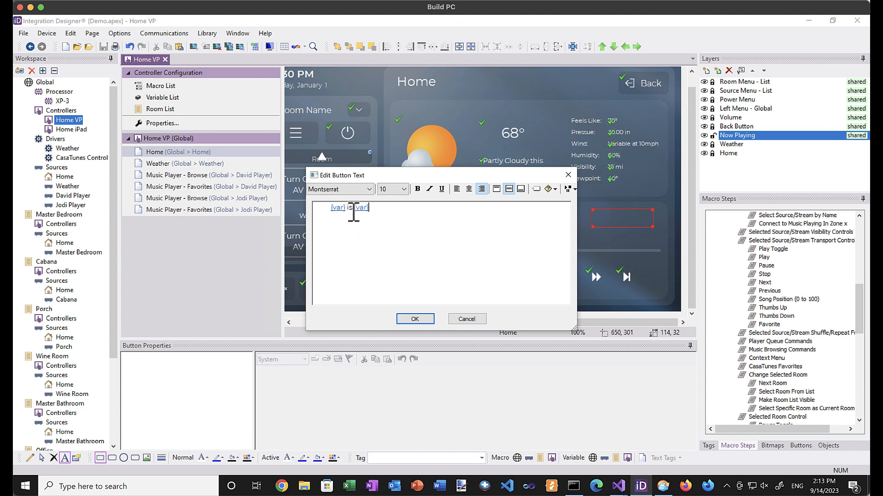
Set the Power On wording to 'on' for True and 'off' for False.
left_click(362, 210)
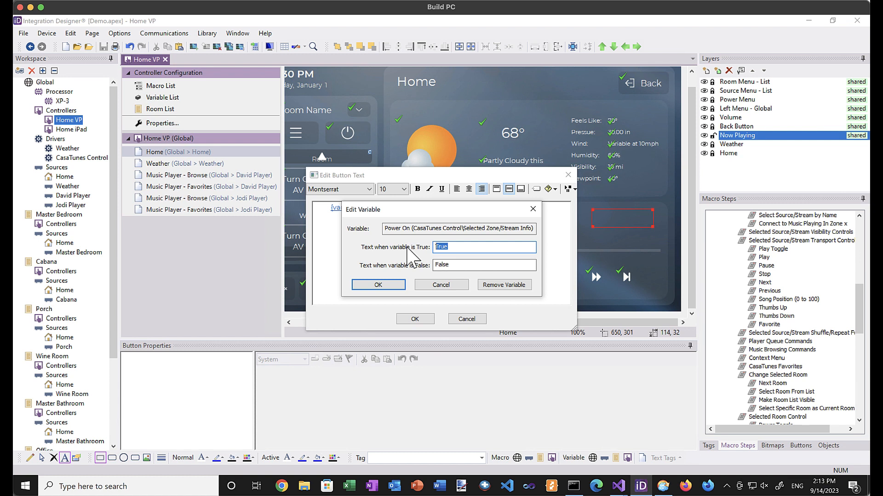
key("BackSpace")
type("on")
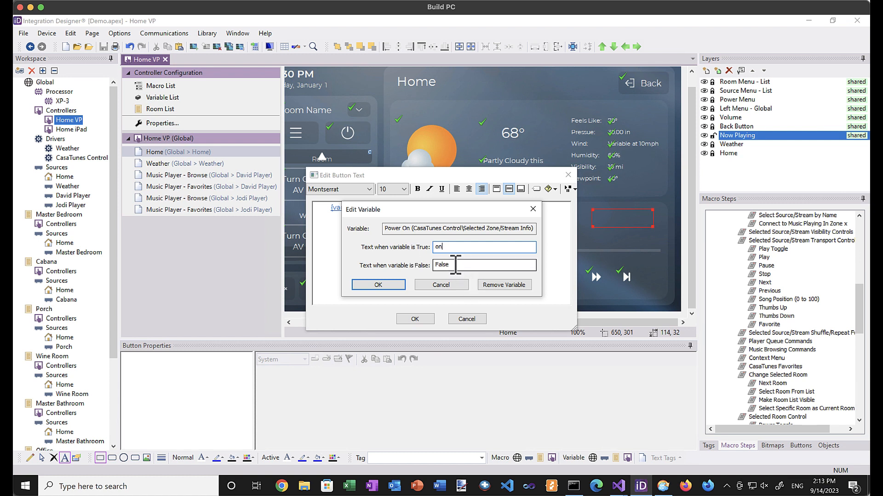
double_click(455, 264)
type("off")
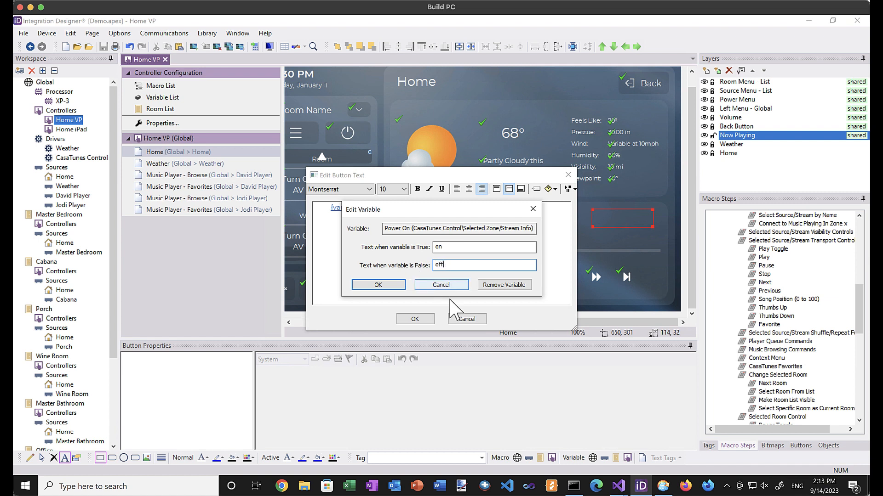
left_click(377, 285)
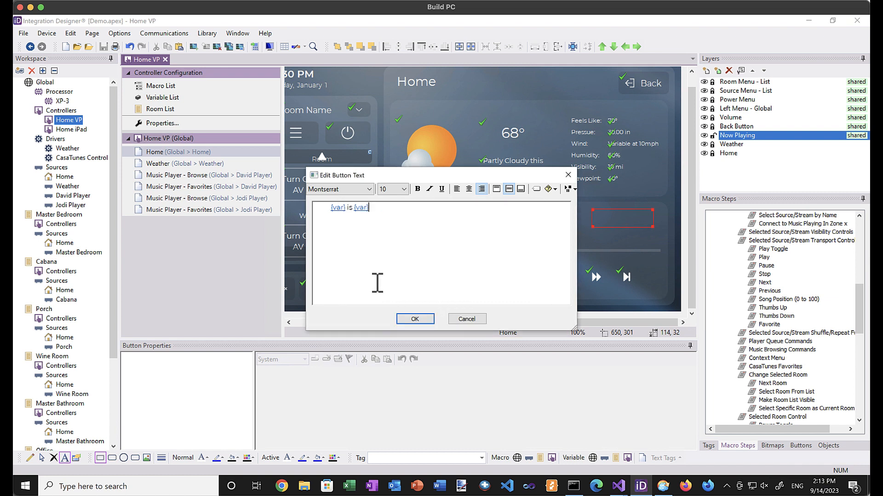
Add a second line with the Source/Player Text Name variable and confirm the text.
key("Return")
left_click(551, 190)
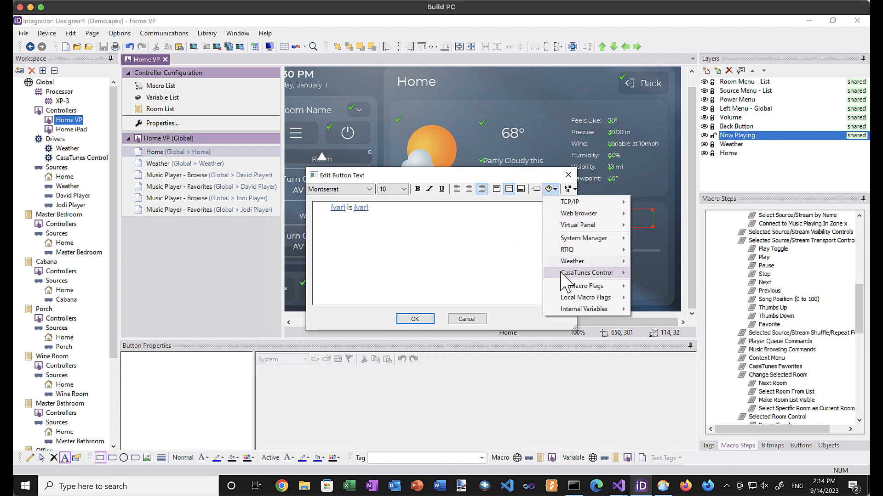
mouse_move(568, 275)
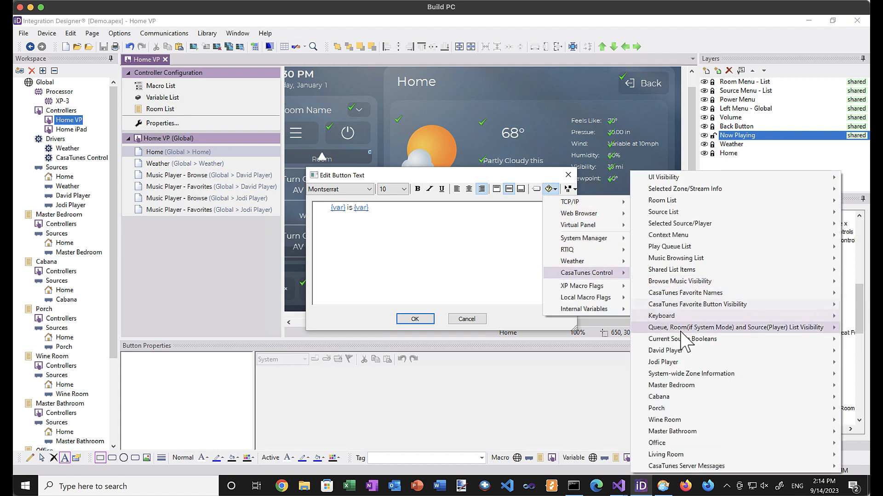
mouse_move(678, 353)
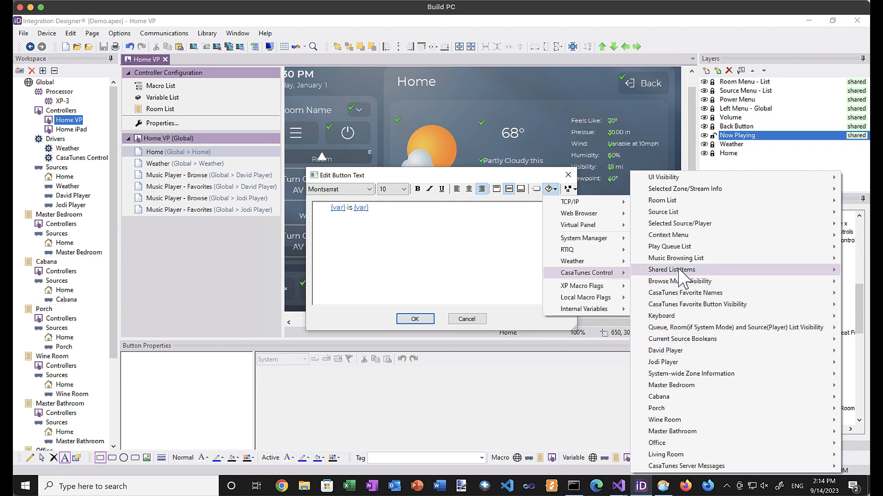
mouse_move(681, 235)
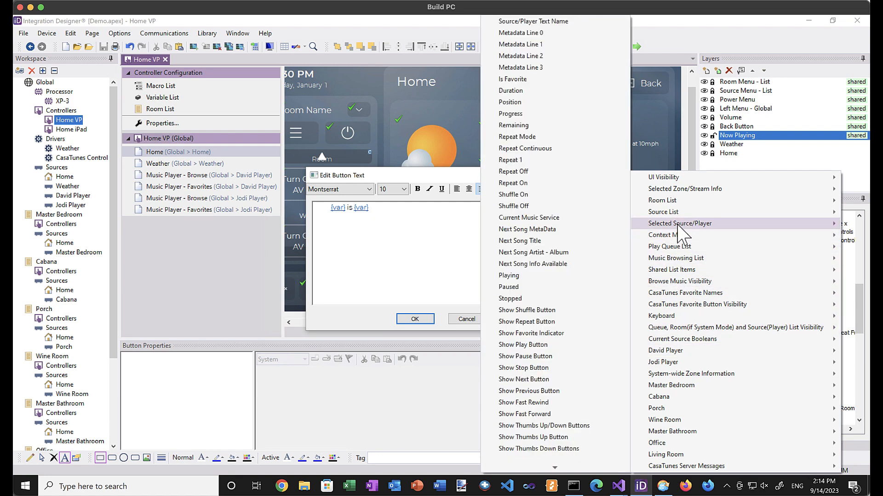
left_click(544, 22)
left_click(415, 319)
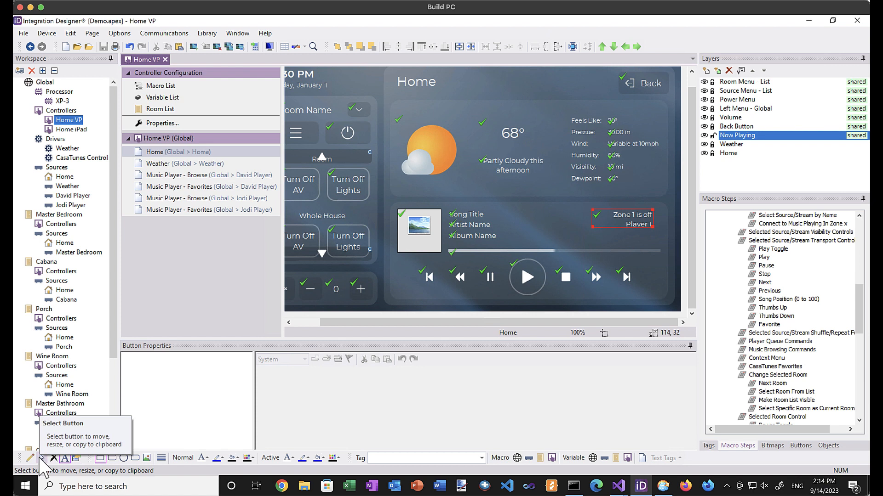
Enlarge the zone text box slightly, then select the whole Now Playing group.
left_click(41, 458)
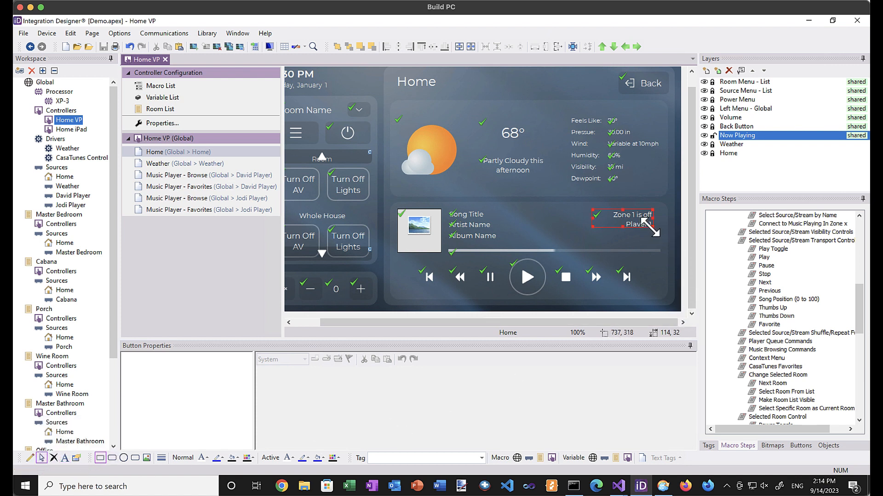
left_click_drag(651, 227, 644, 218)
left_click(652, 264)
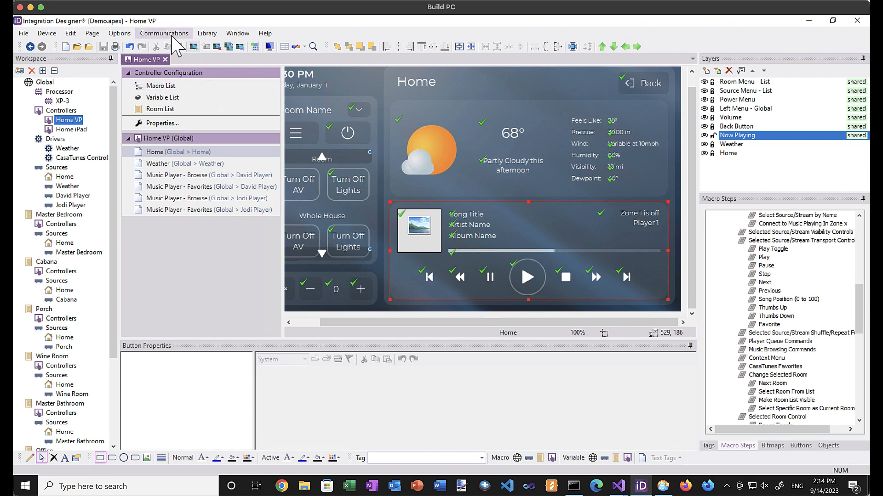
Resend the Home VP panel, replacing the existing Home VP.exe and running it.
left_click(164, 33)
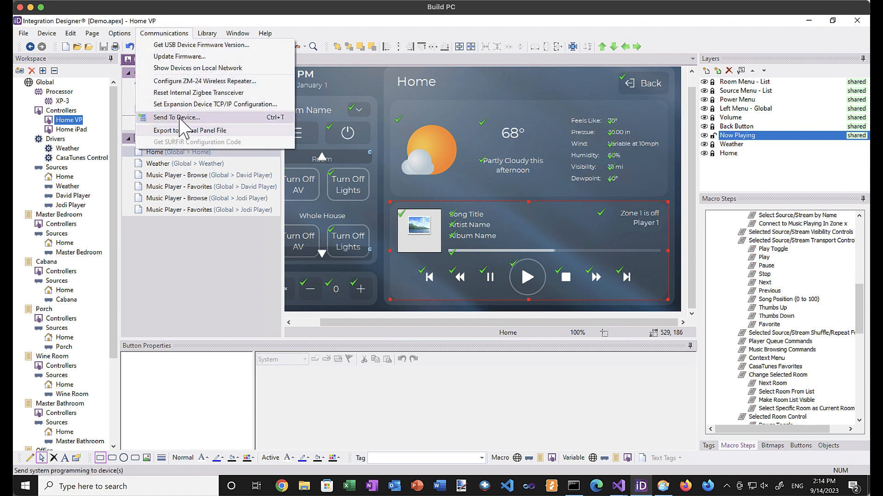
key("Escape")
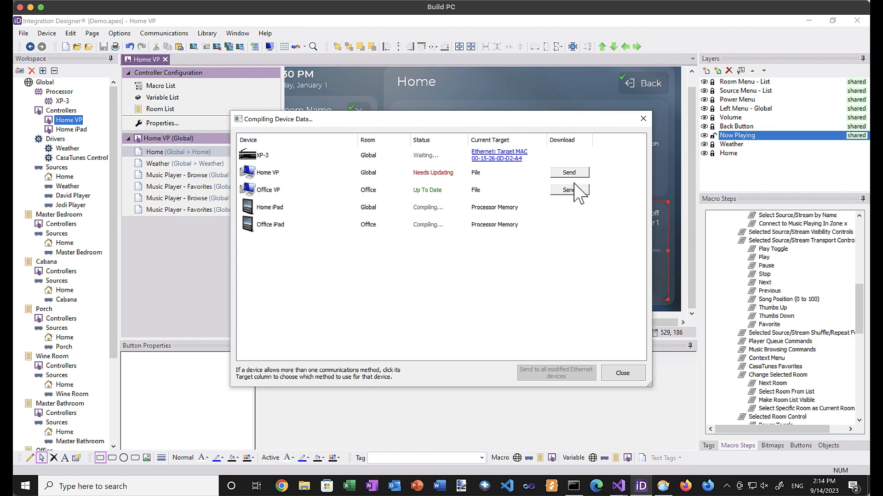
left_click(572, 174)
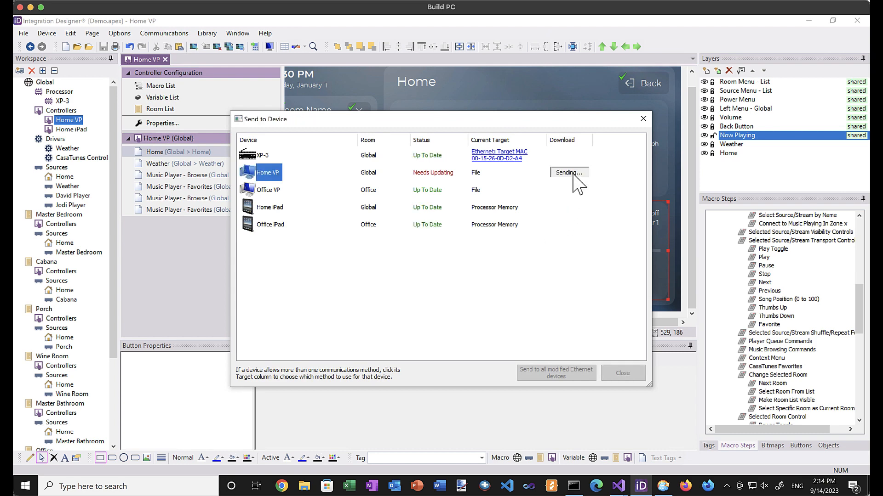
left_click(767, 458)
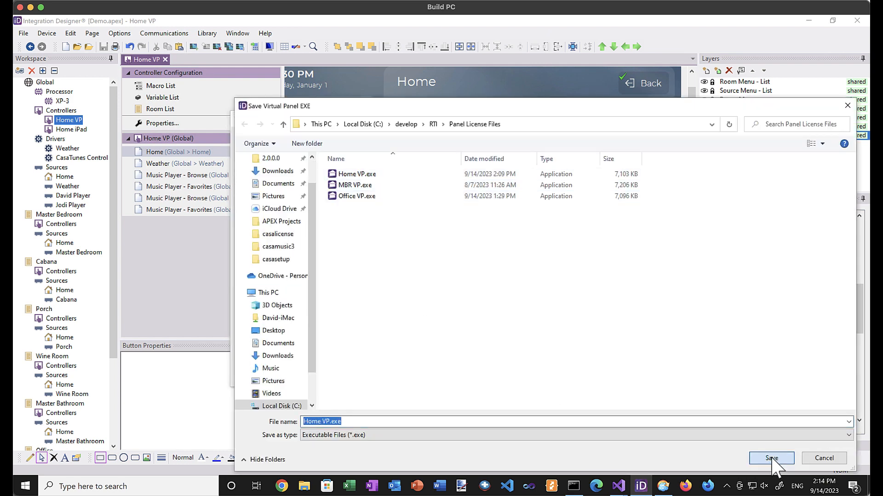
left_click(467, 251)
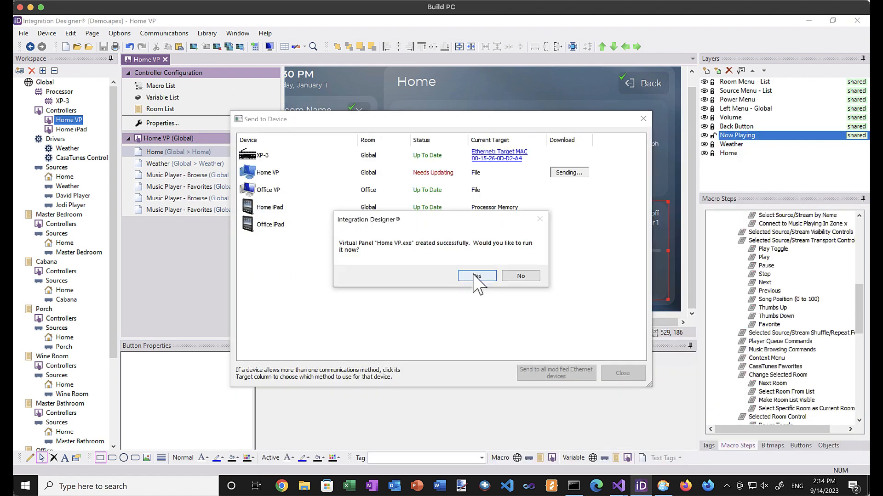
left_click(477, 276)
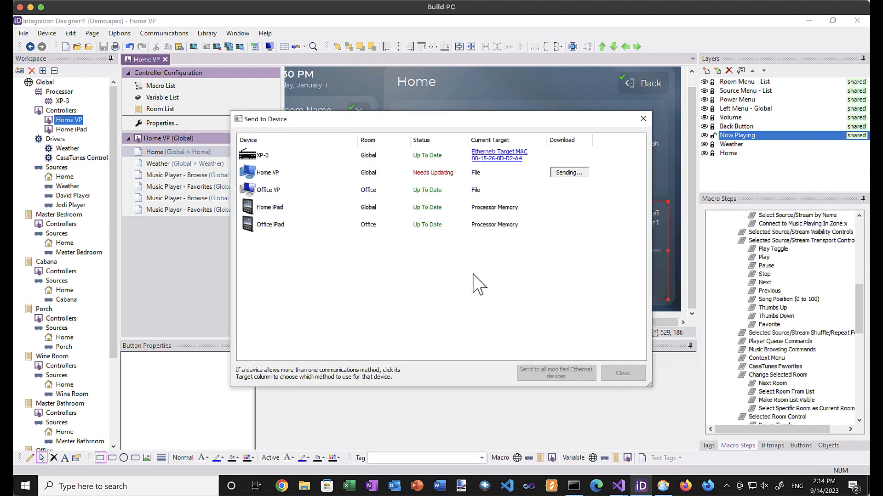